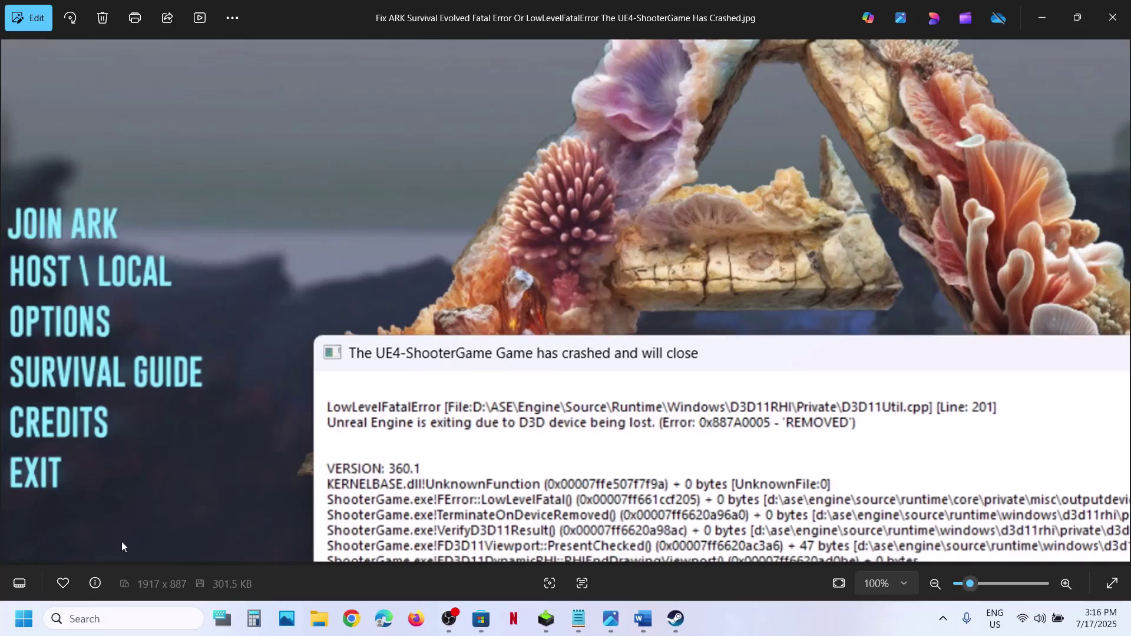
View the Windows power options that include Restart, and dismiss them without restarting
click(23, 619)
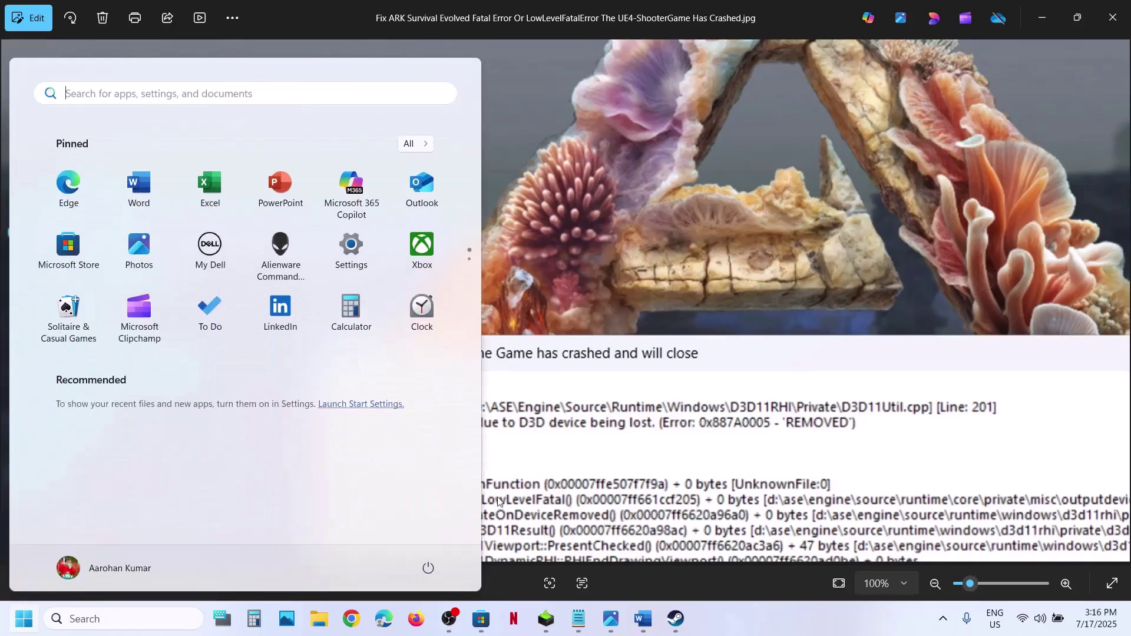
click(429, 568)
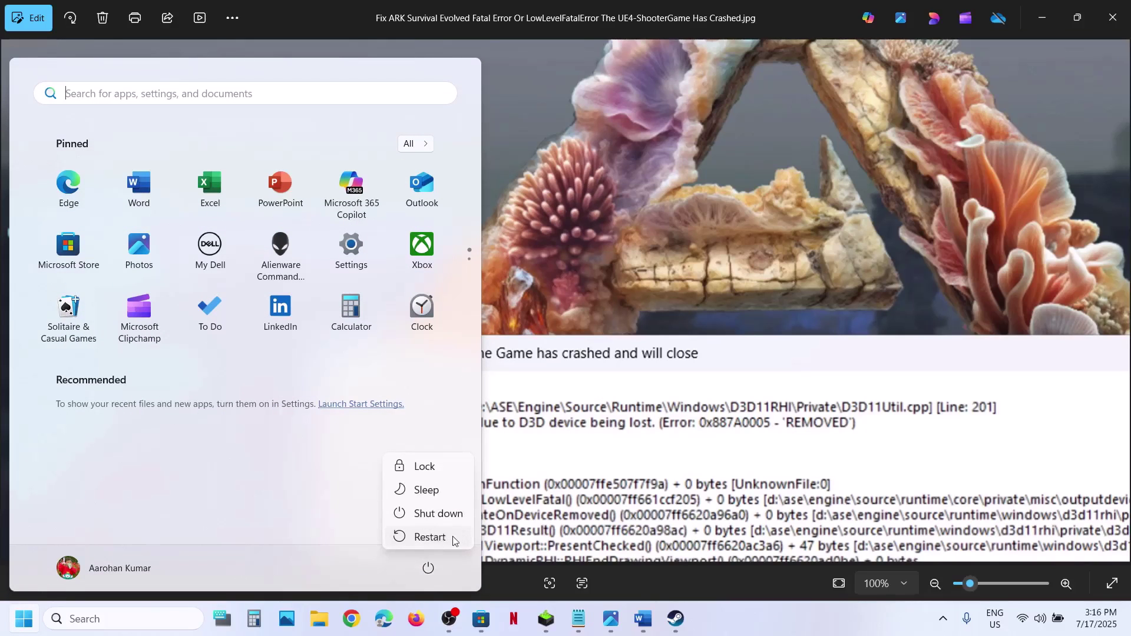
click(783, 336)
click(783, 336)
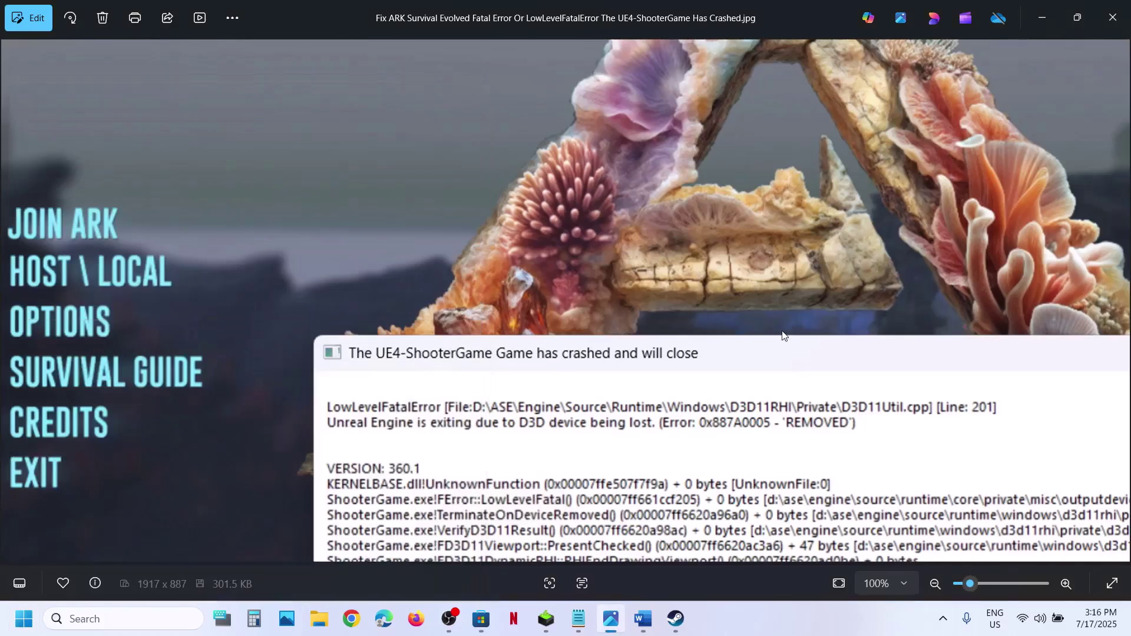
Check step 1 in the Word notes and view the launch options of ARK: Survival Evolved in Steam without starting the game
click(648, 612)
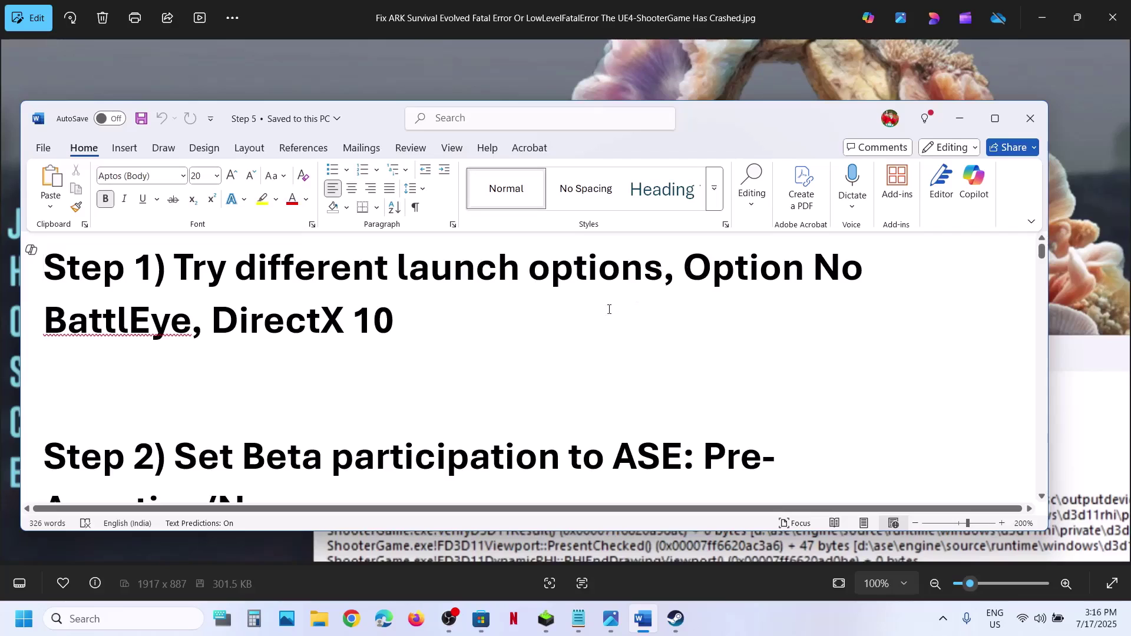
click(571, 95)
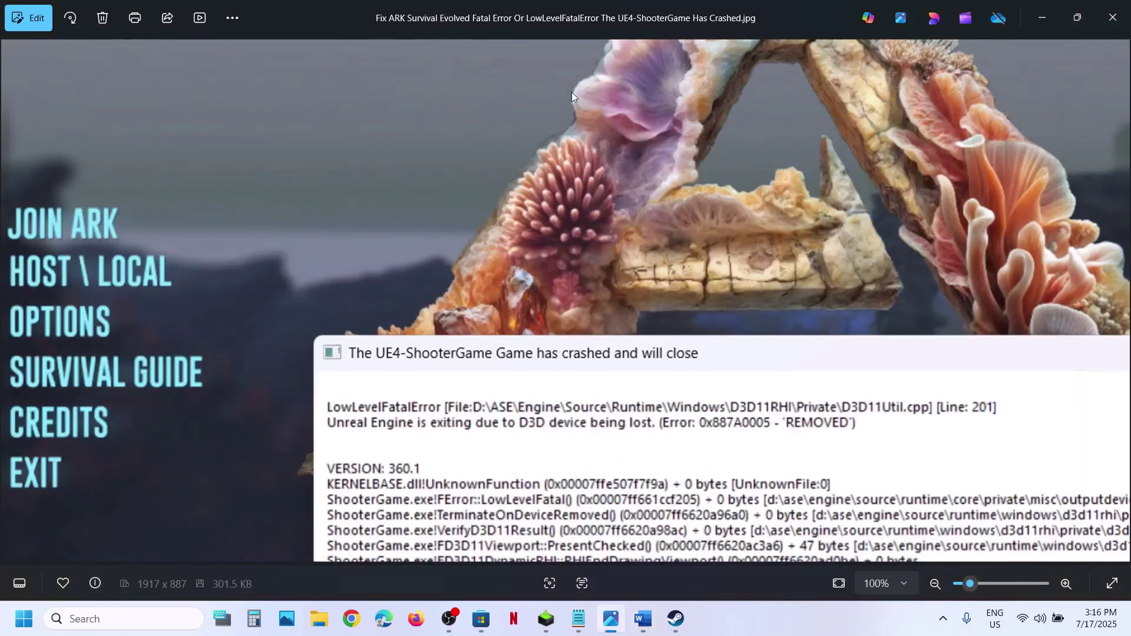
click(676, 619)
click(246, 328)
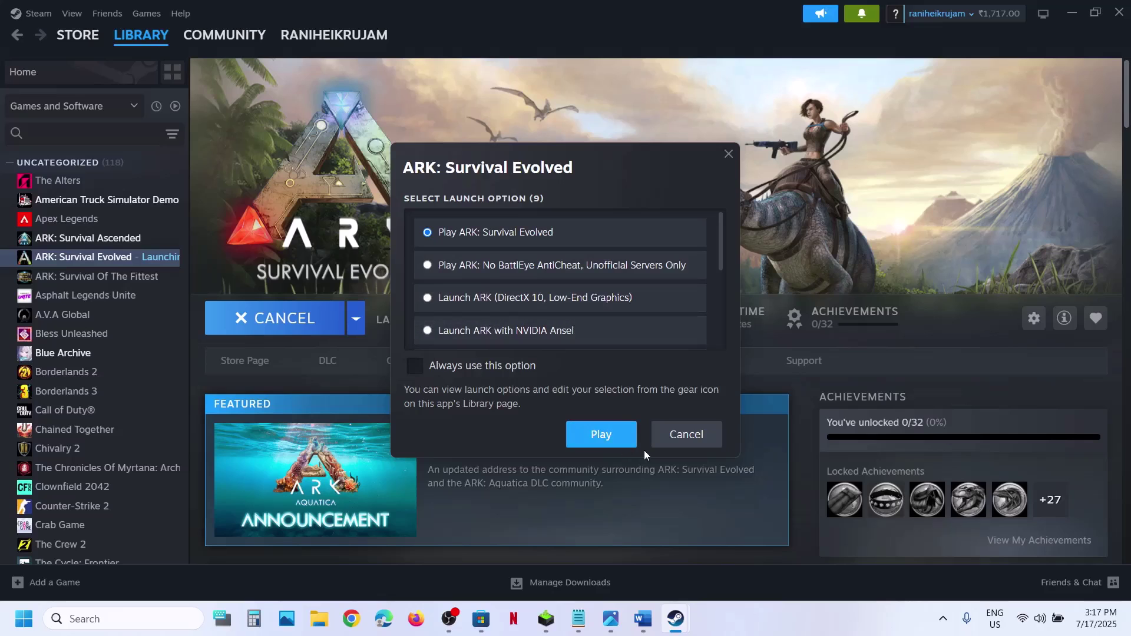
click(685, 435)
Read step 2 in the Word notes, selecting the text on beta participation, and return to Steam
click(643, 620)
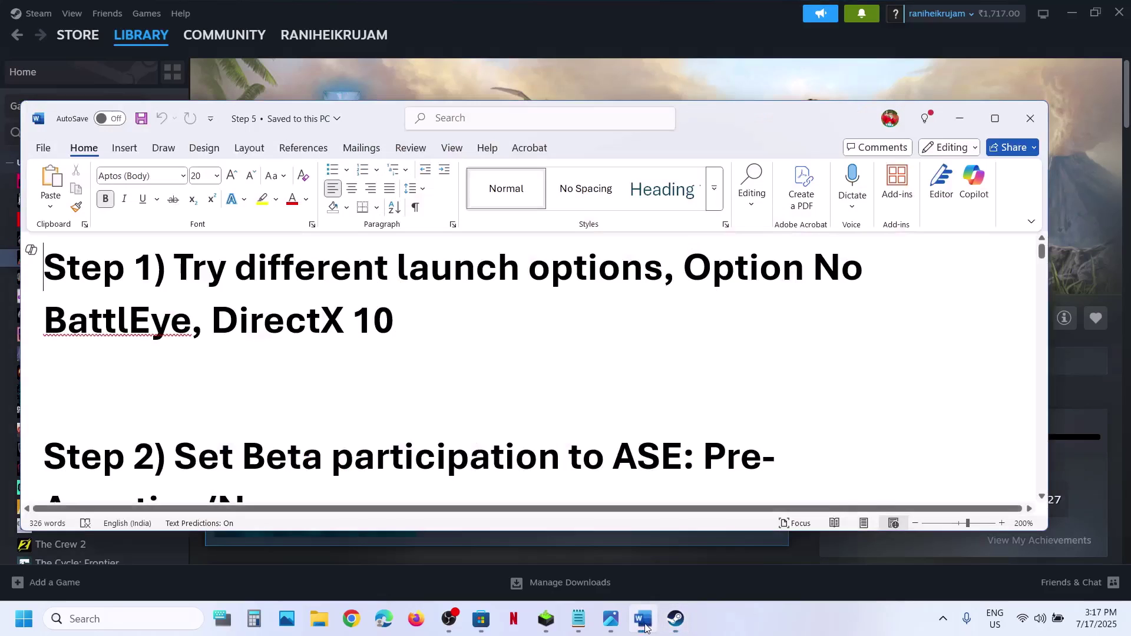
scroll(525, 435, down, 2)
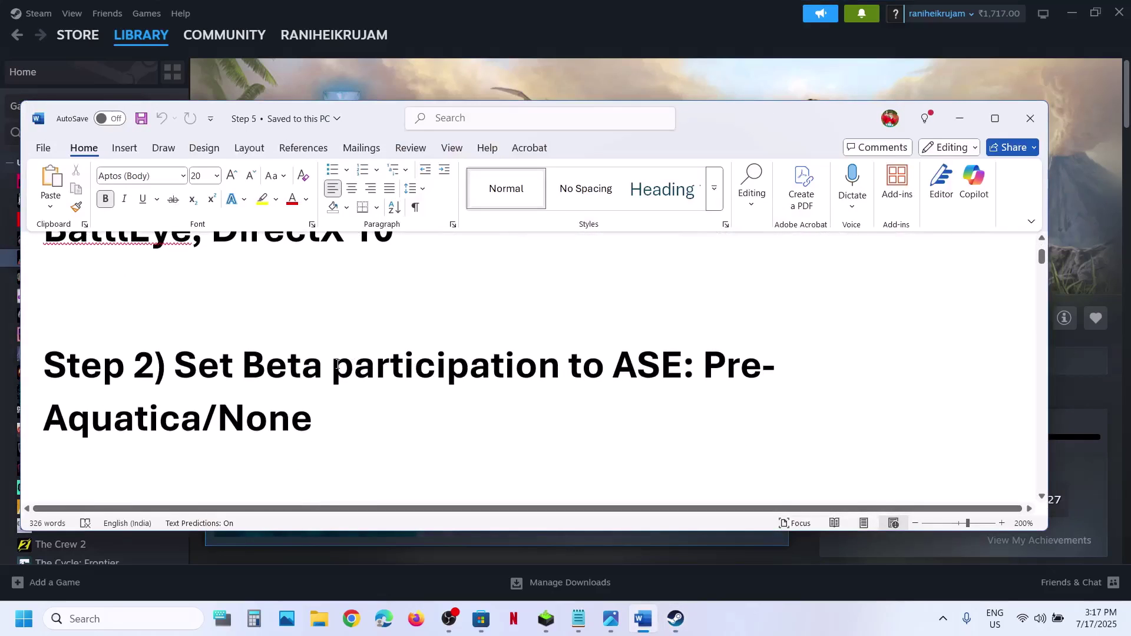
drag(337, 364, 290, 420)
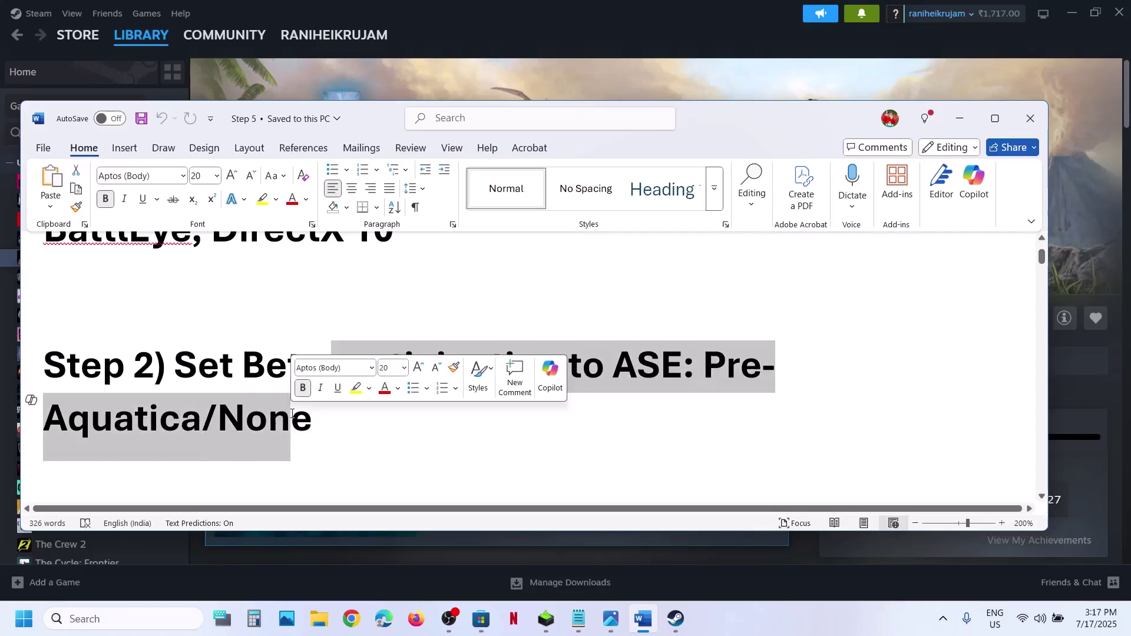
click(469, 61)
Set ARK: Survival Evolved's beta participation to "preaquatica - ASE : Pre-Aquatica" and start the game update
right_click(103, 262)
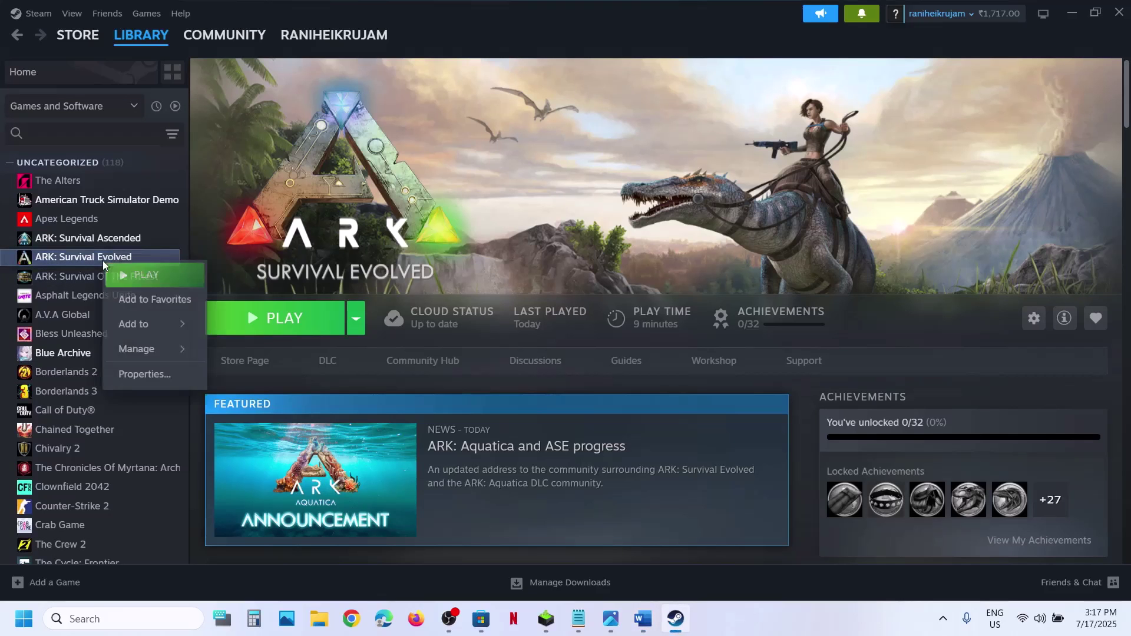
click(159, 373)
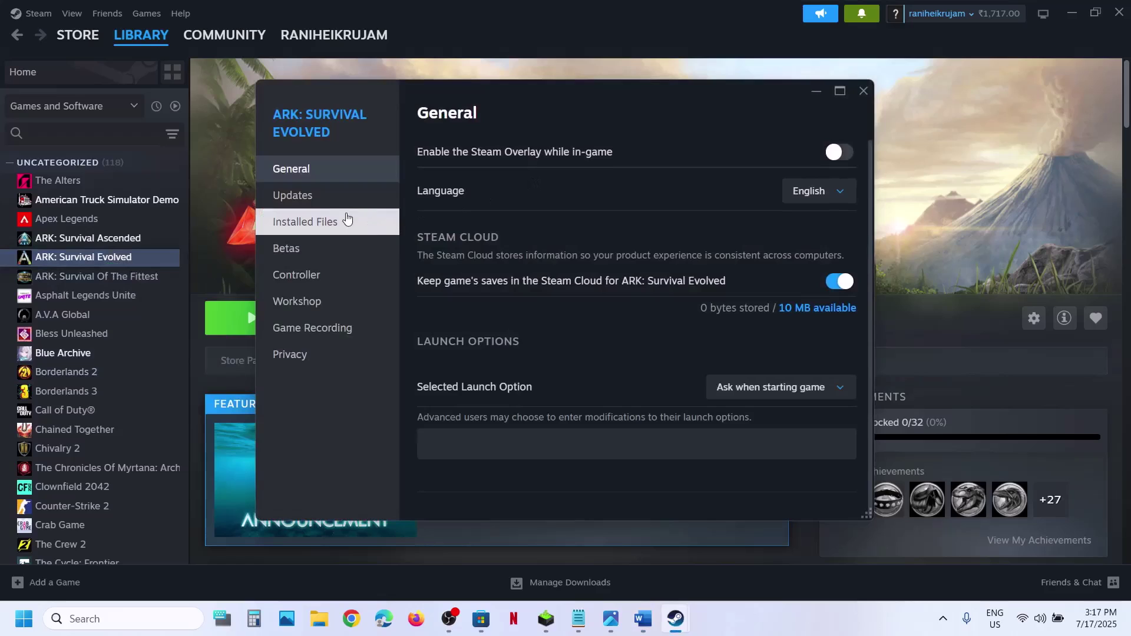
click(308, 252)
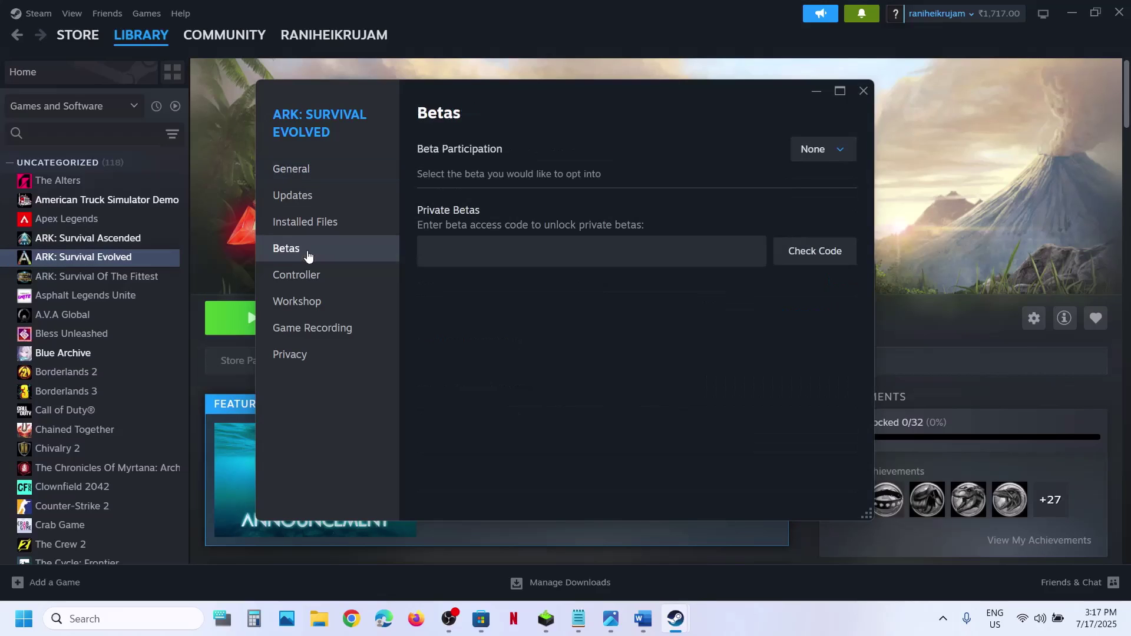
click(840, 155)
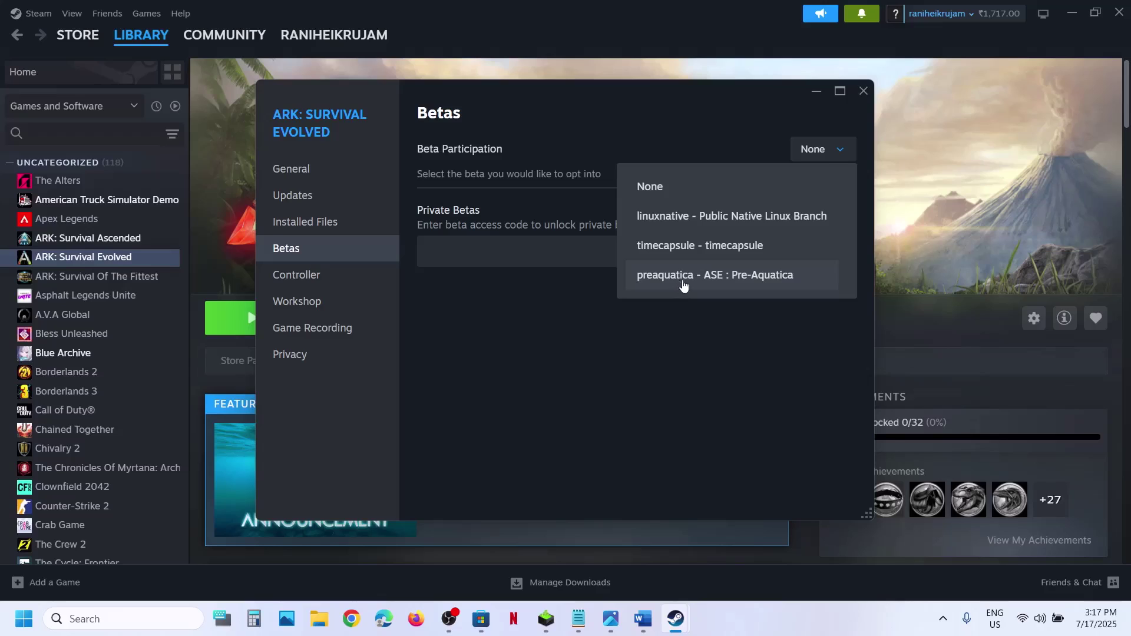
click(770, 284)
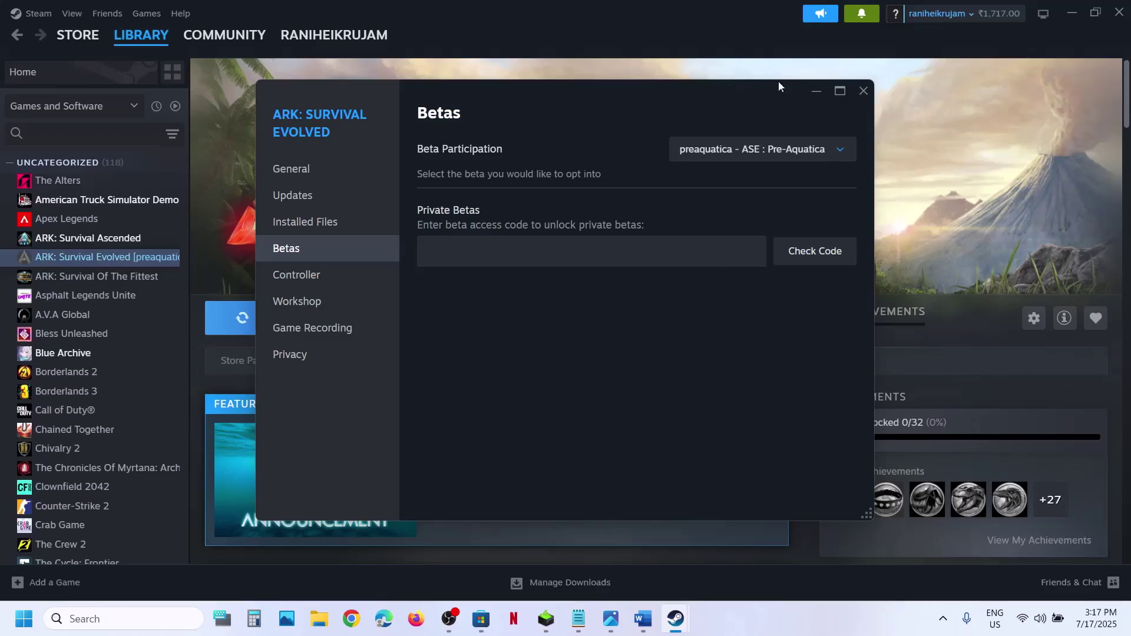
click(863, 91)
click(292, 329)
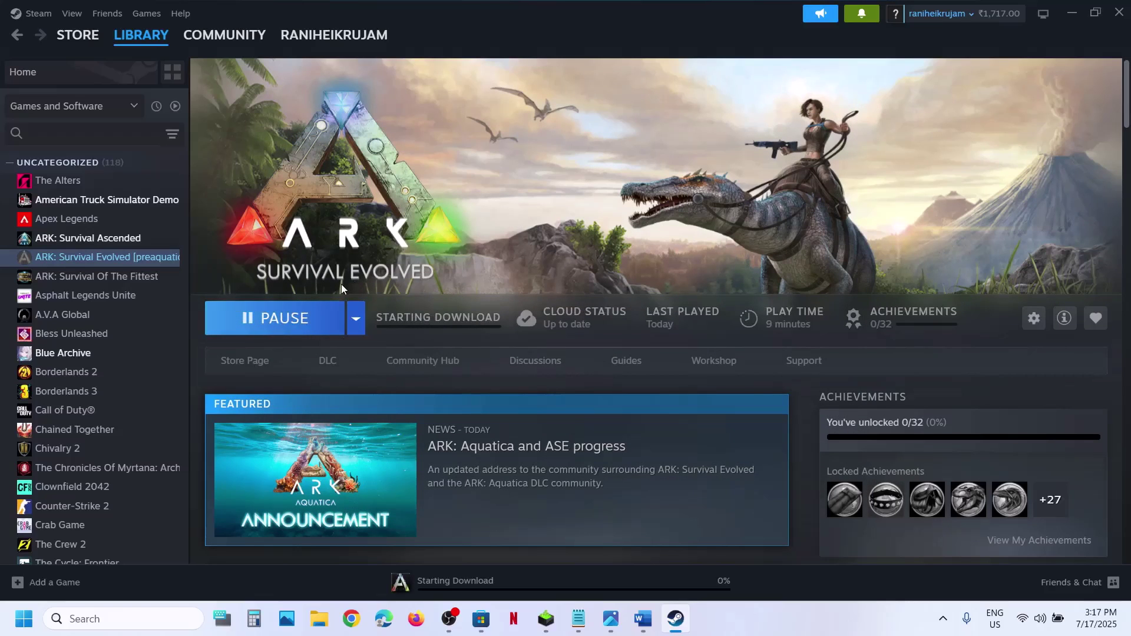
Set ARK: Survival Evolved's beta participation to None and close its properties
right_click(129, 260)
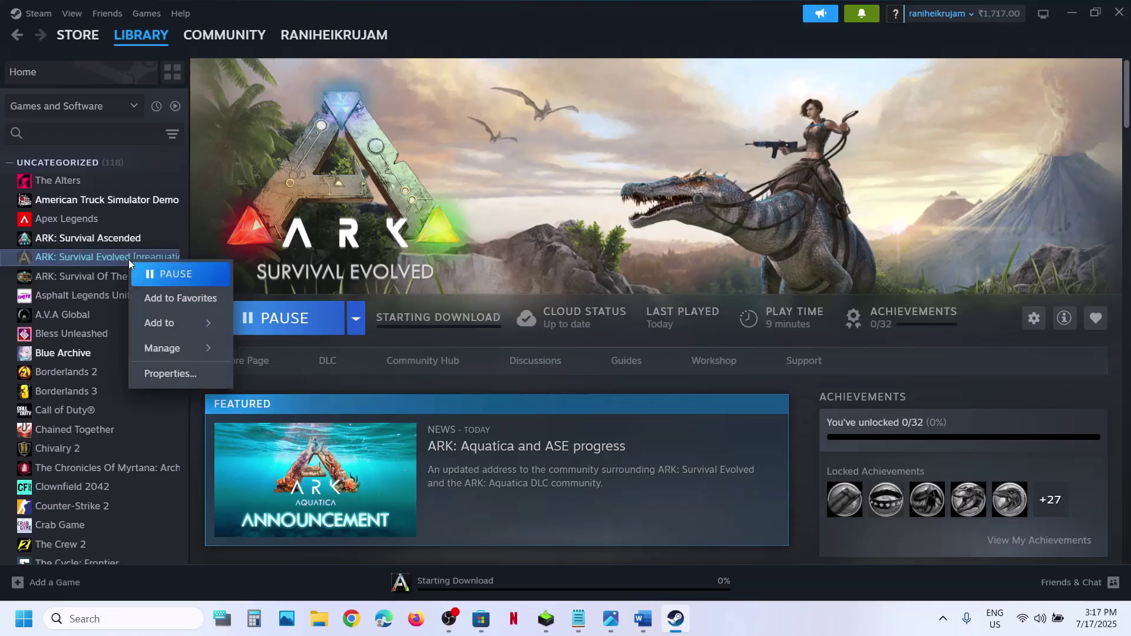
click(175, 374)
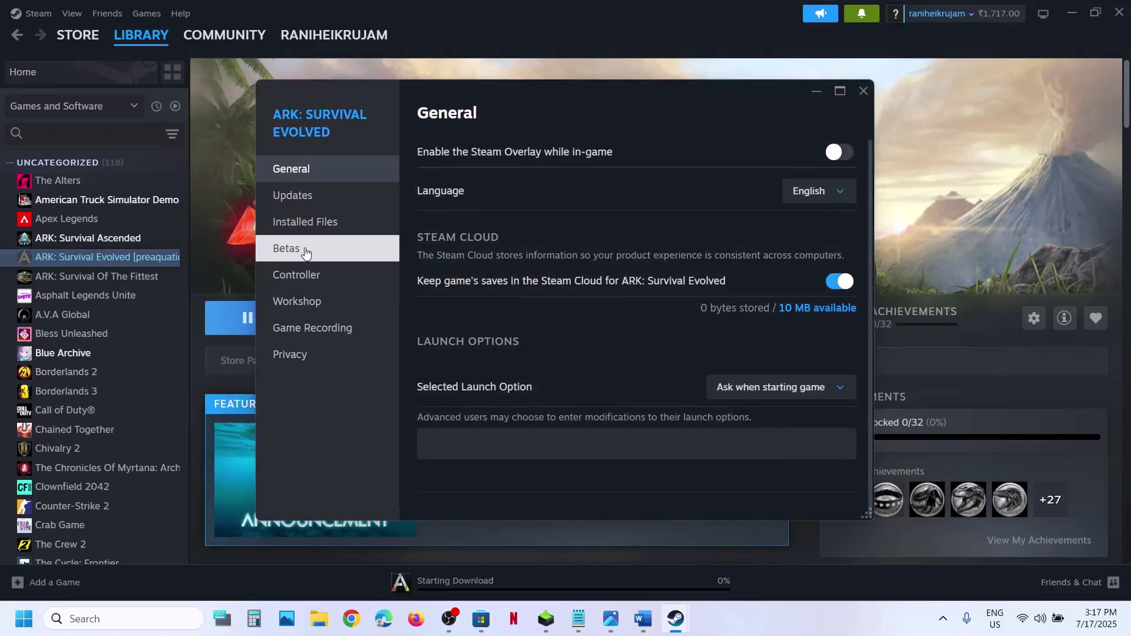
click(304, 250)
click(784, 150)
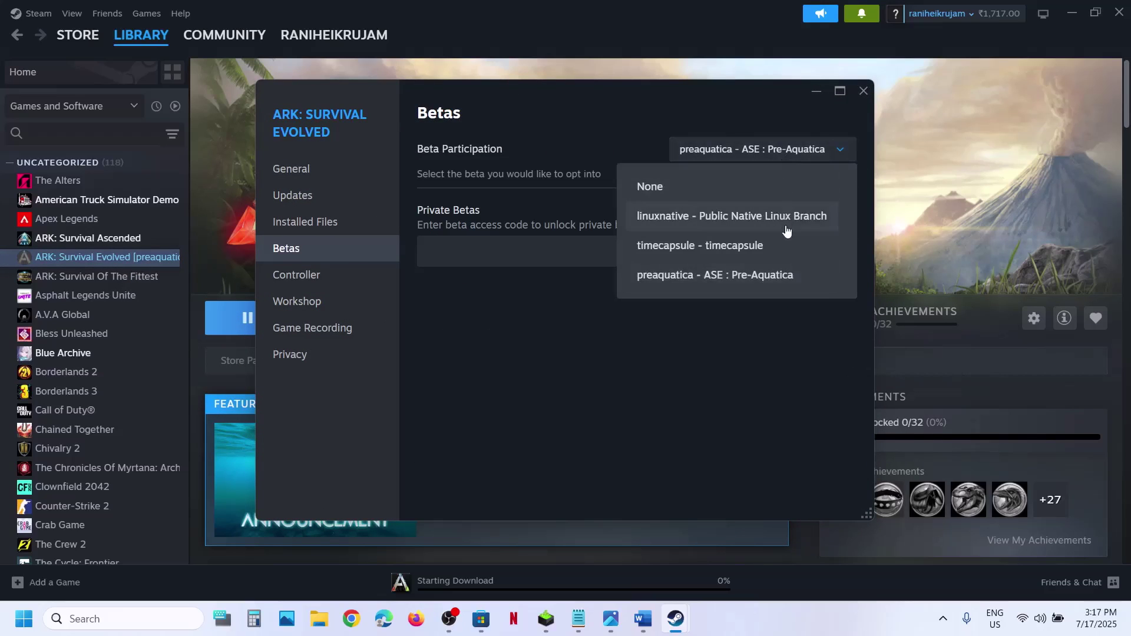
click(672, 197)
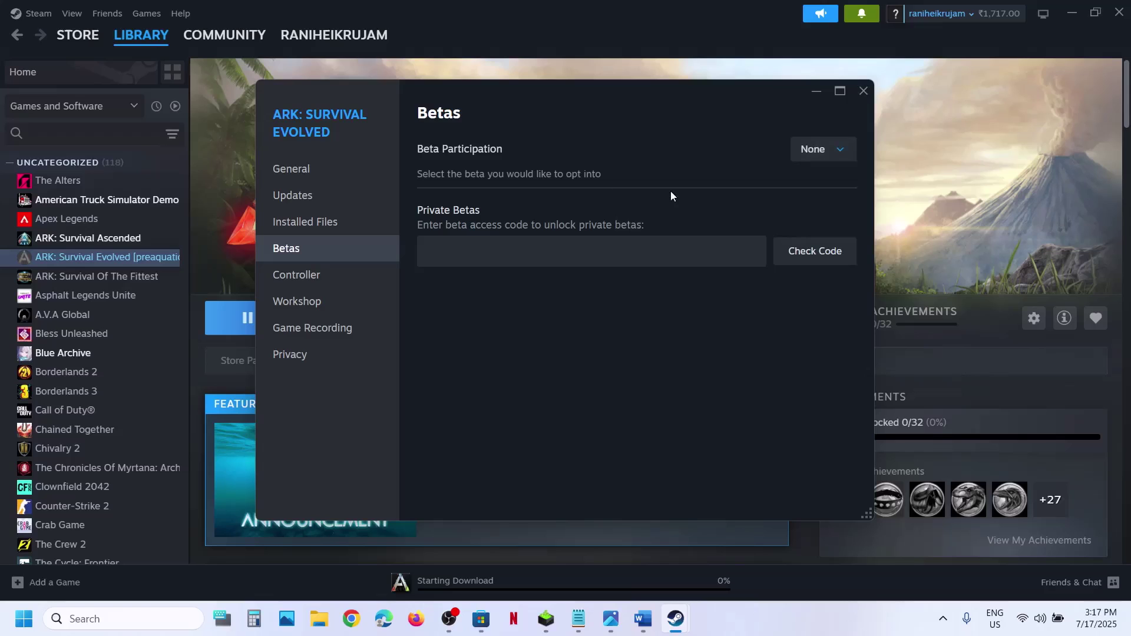
click(863, 92)
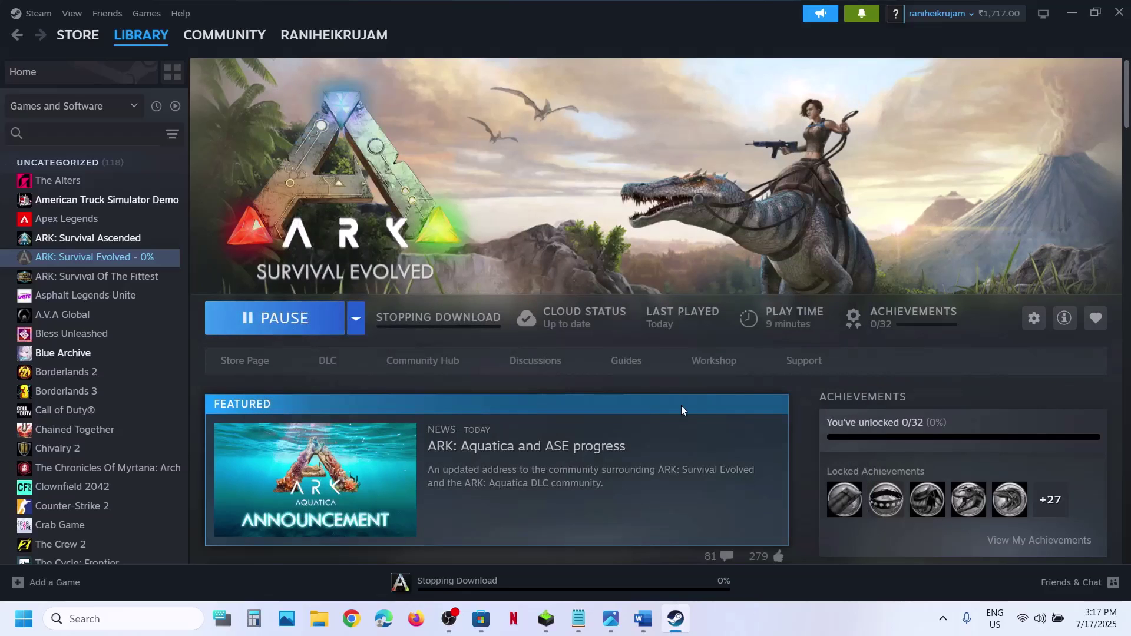
Read step 3 in the Word notes, selecting the text on removing, uninstalling or unsubscribing mods
click(643, 618)
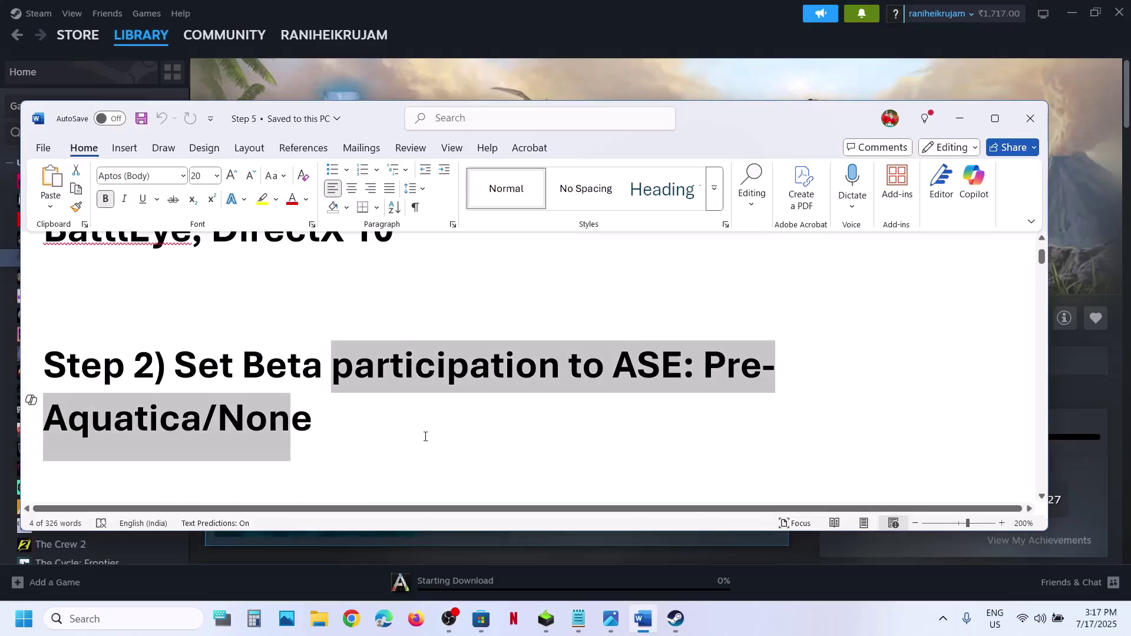
scroll(426, 436, down, 3)
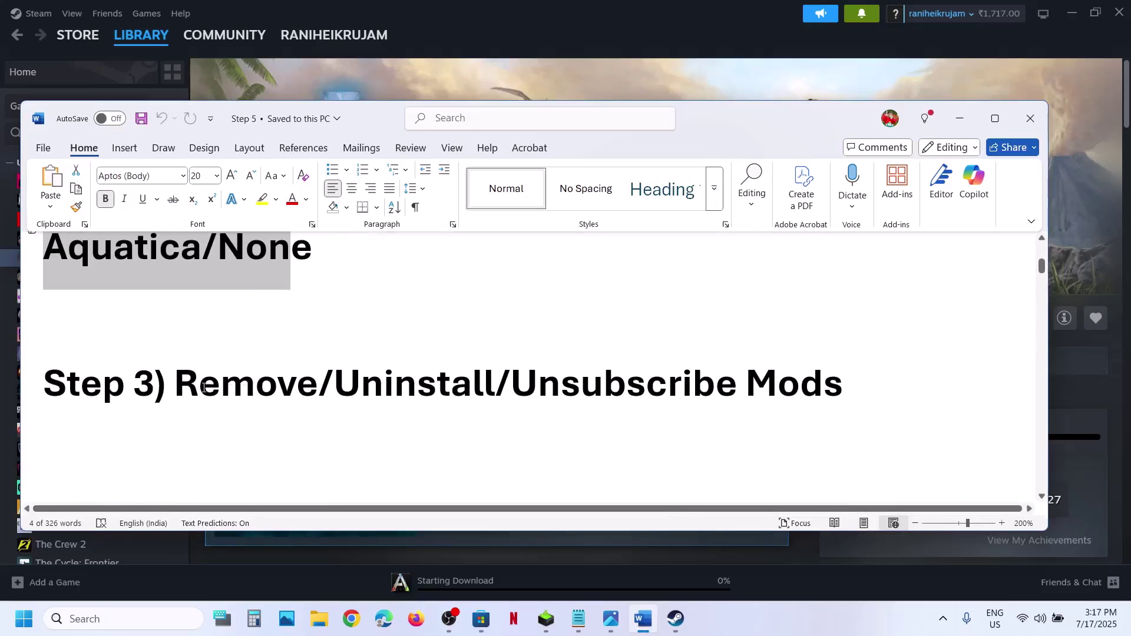
drag(202, 387, 636, 404)
drag(768, 415, 173, 381)
click(814, 414)
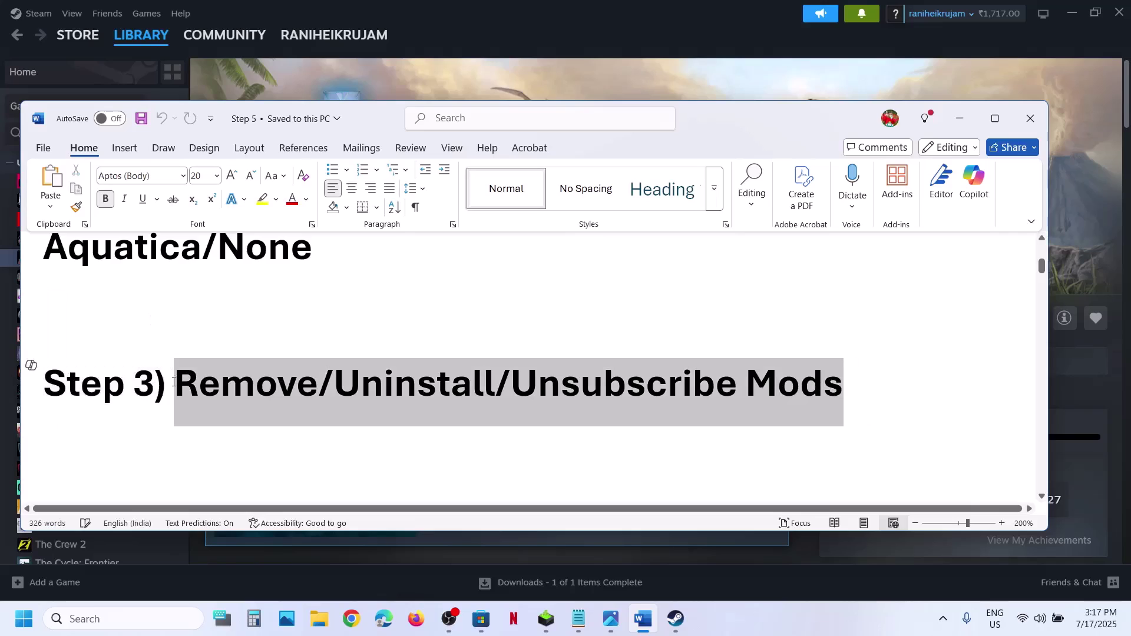
click(177, 382)
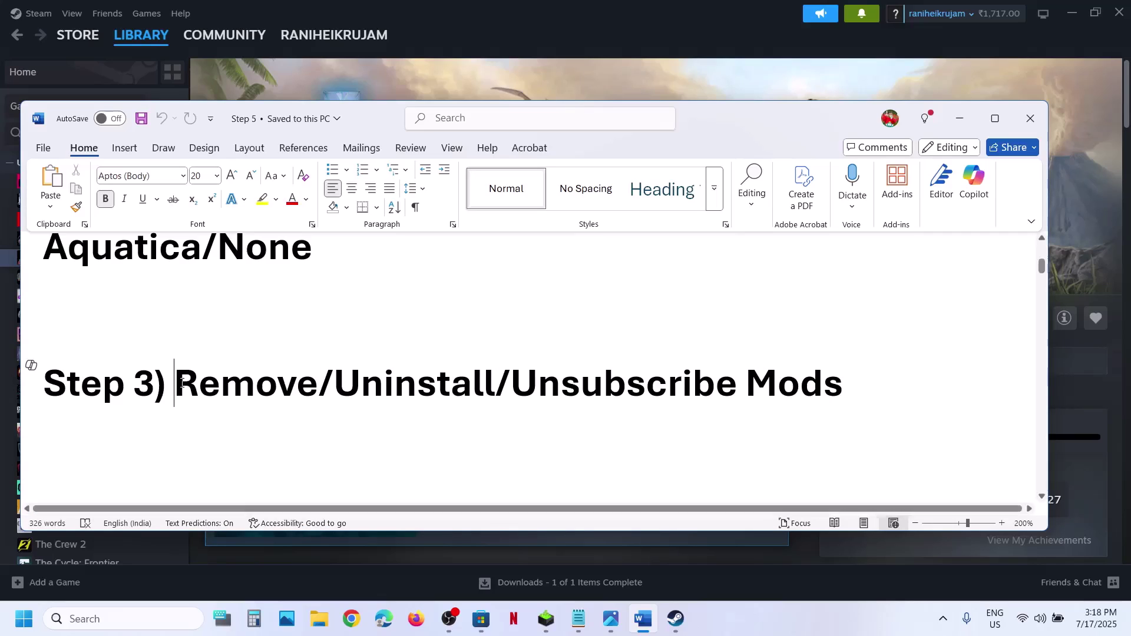
drag(184, 383, 433, 390)
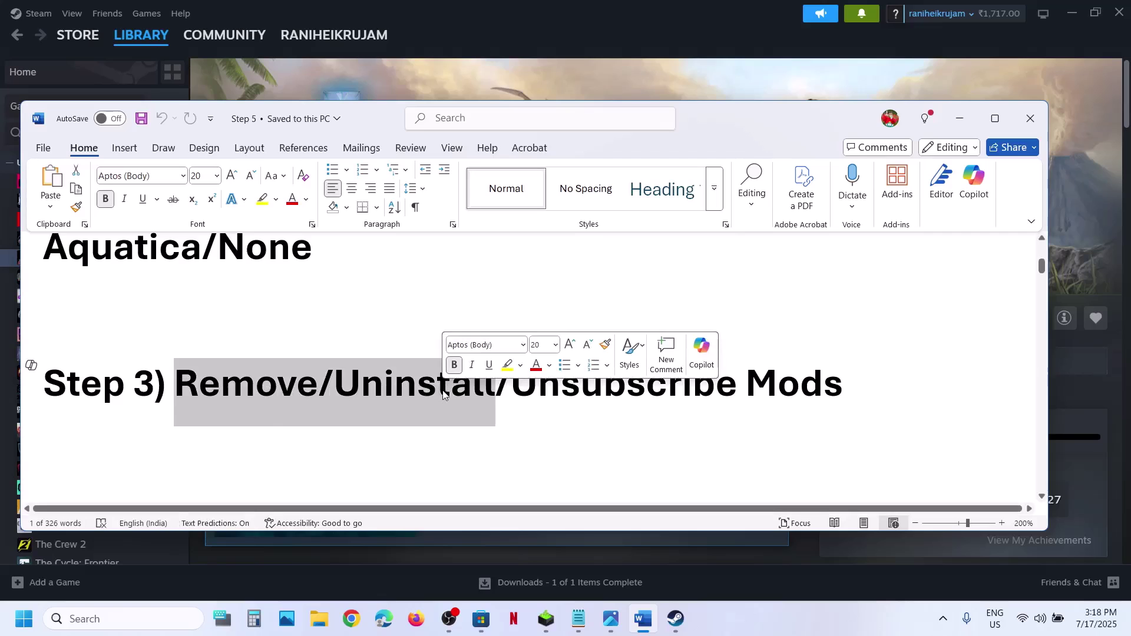
click(695, 88)
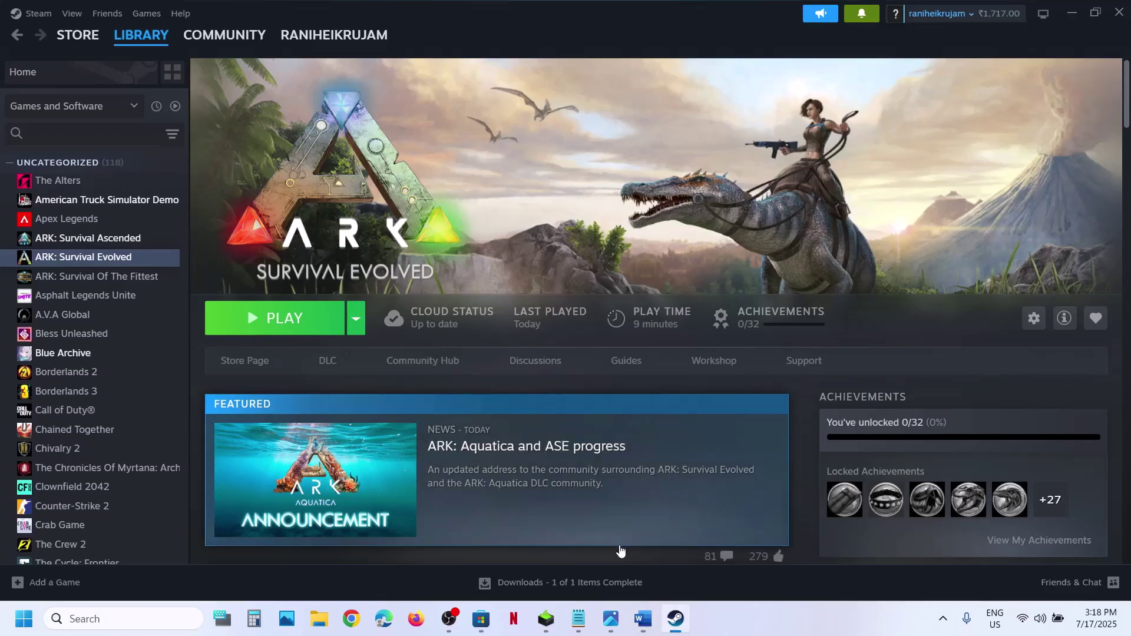
Read step 4 in the Word notes, selecting "Uninstall & Reinstall BattlEye", and return to Steam
click(643, 619)
scroll(527, 444, down, 2)
scroll(527, 444, down, 1)
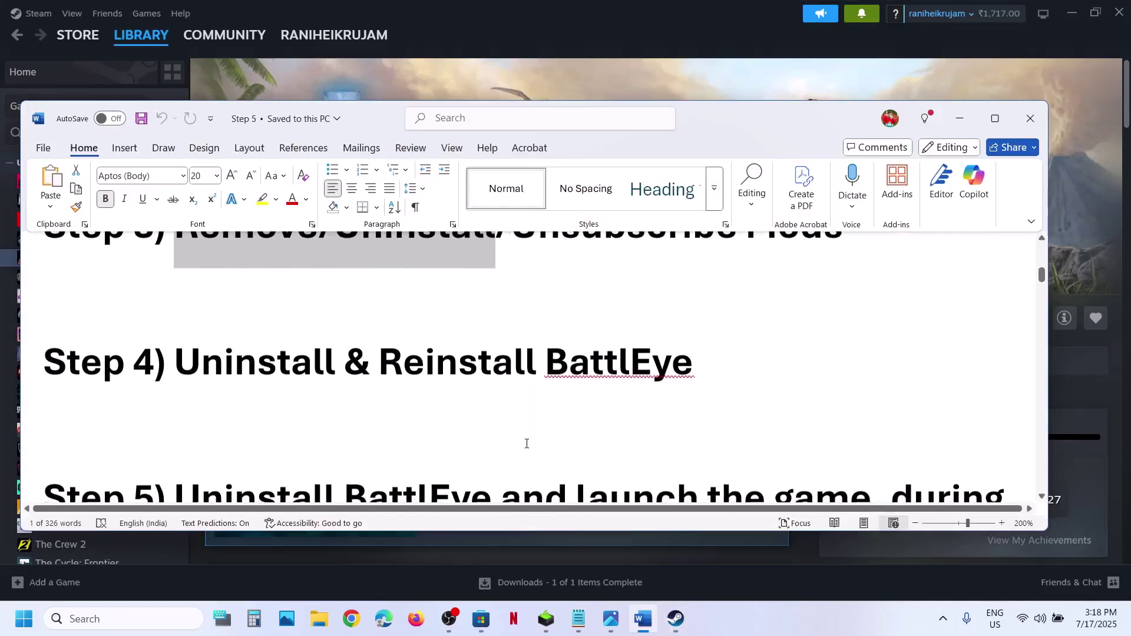
drag(261, 363, 695, 364)
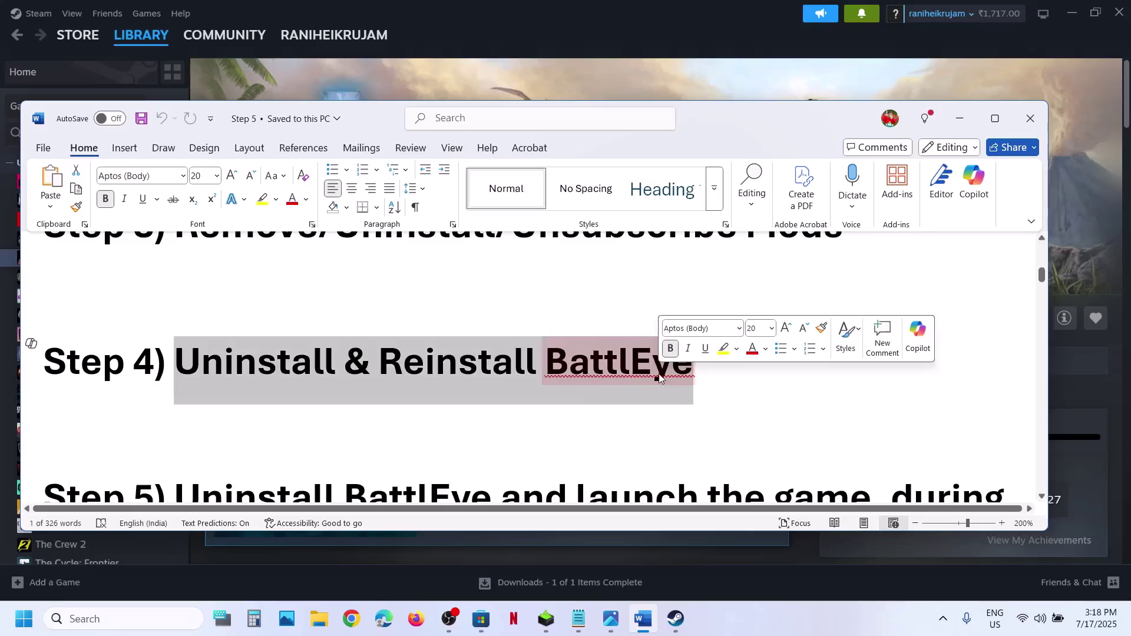
click(603, 87)
Browse ARK: Survival Evolved's local files from Steam and open the folder ShooterGame\Binaries\Win64\BattlEye
right_click(114, 260)
mouse_move(151, 340)
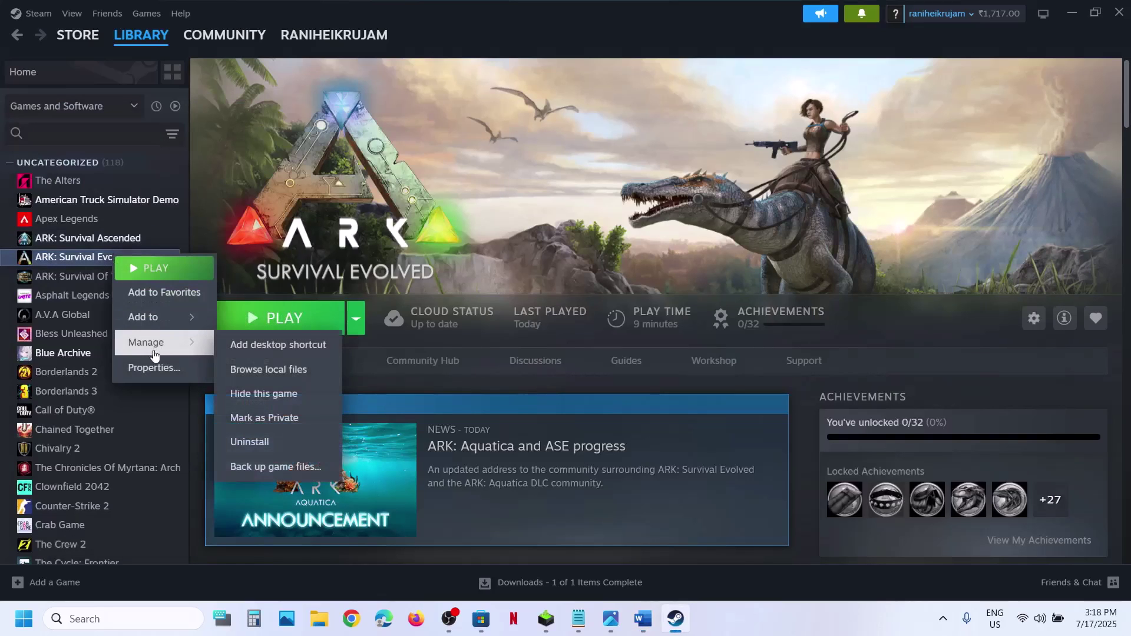
click(272, 370)
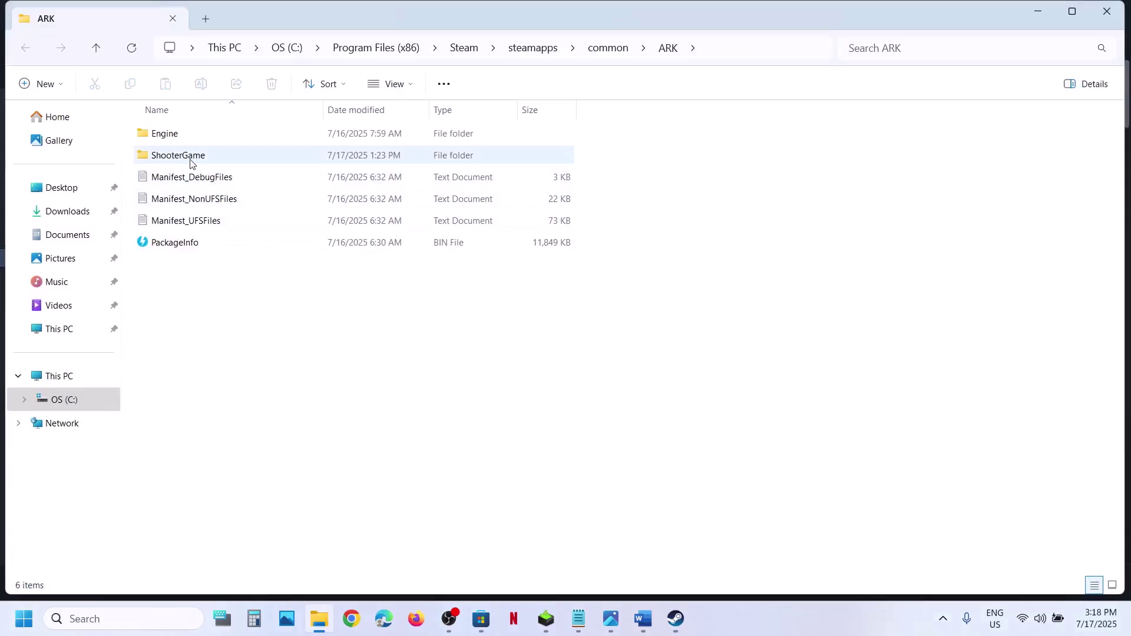
double_click(190, 163)
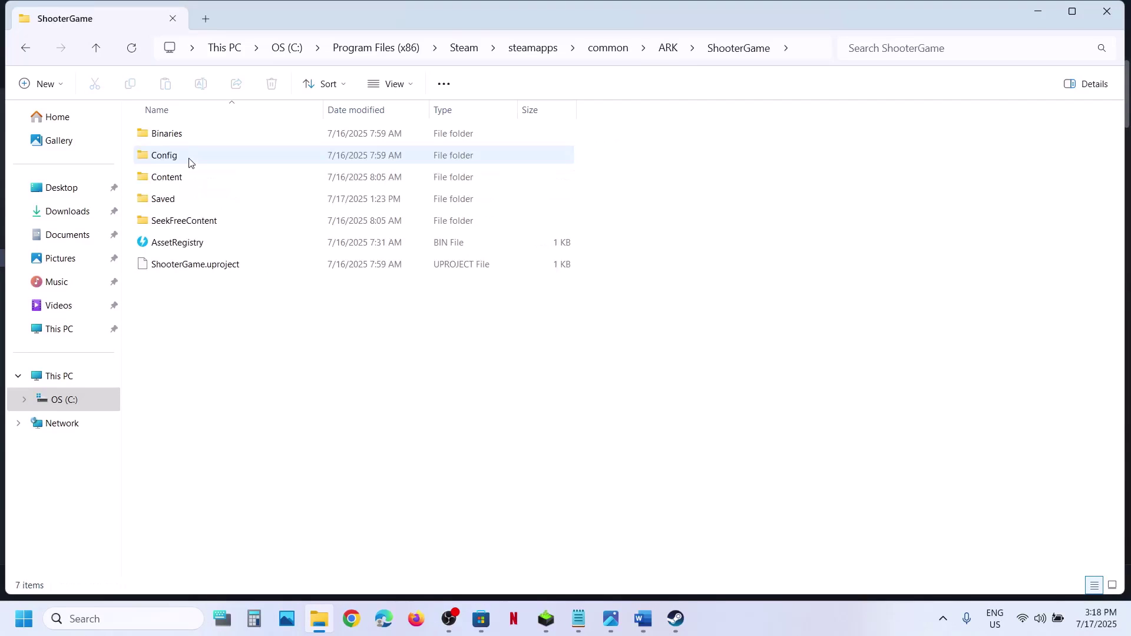
double_click(182, 134)
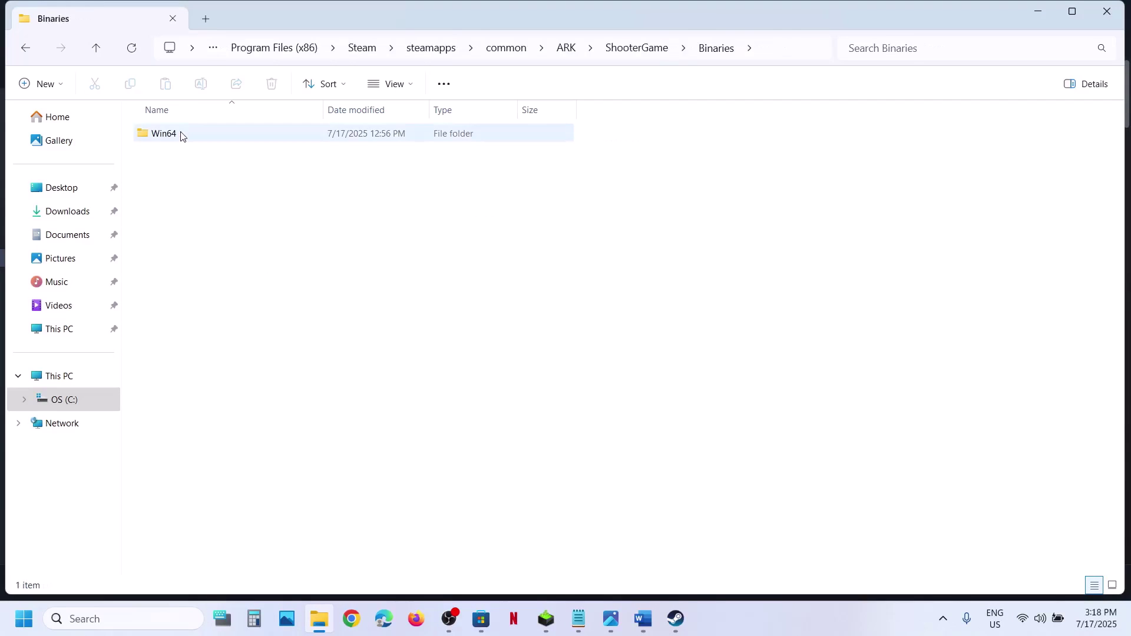
click(202, 139)
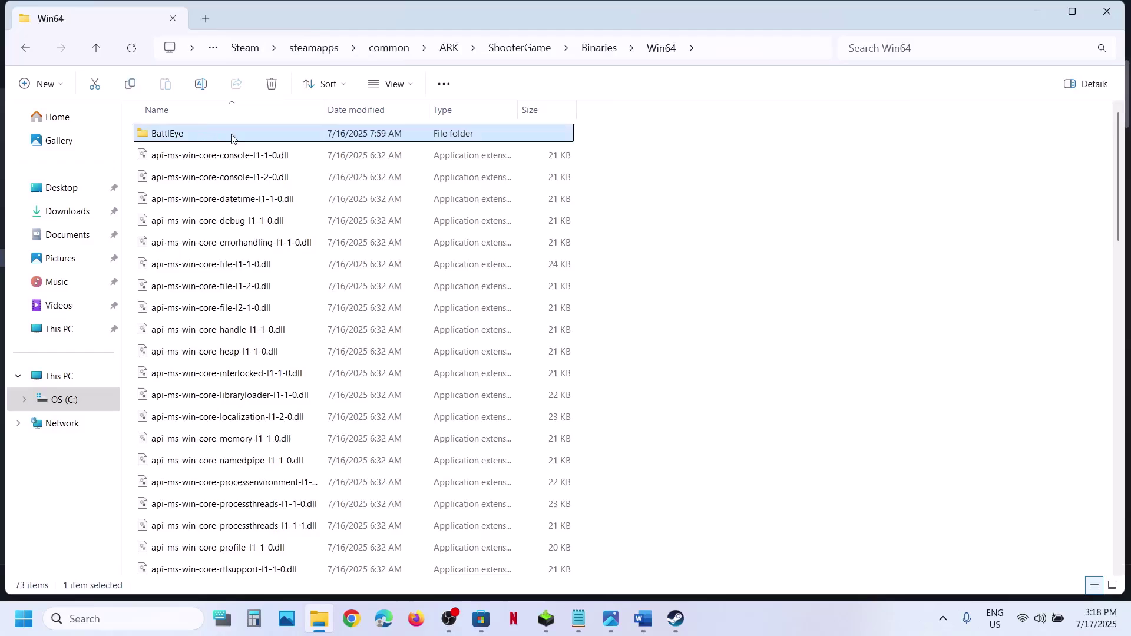
double_click(232, 135)
Run Uninstall_BattlEye from the BattlEye folder as administrator and allow Windows Command Processor to make changes
click(165, 423)
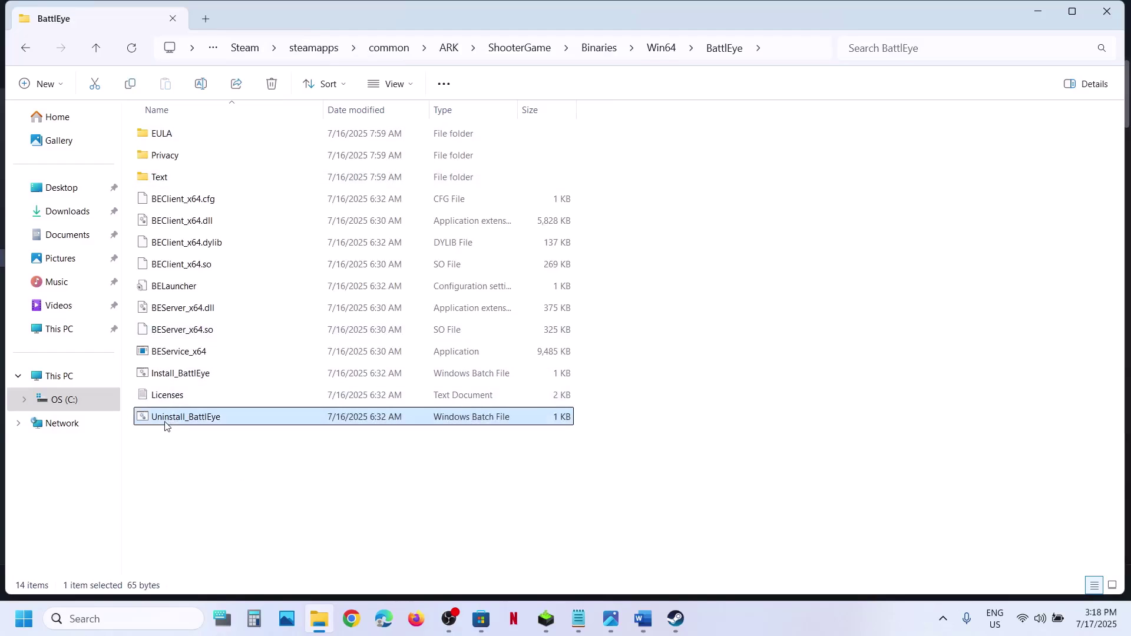
right_click(249, 423)
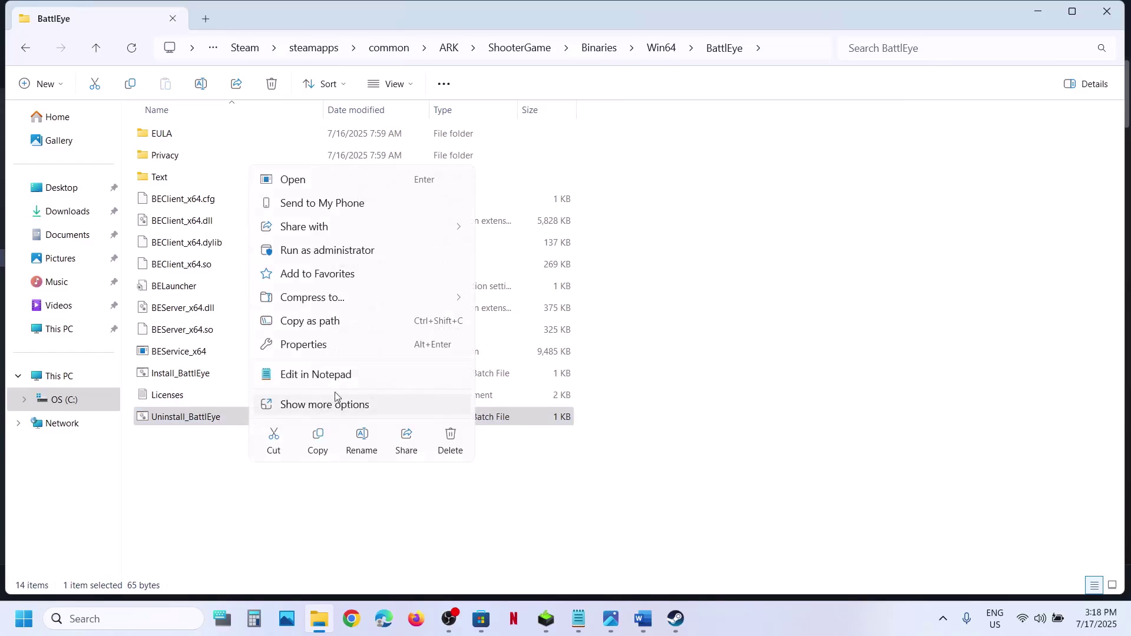
click(321, 251)
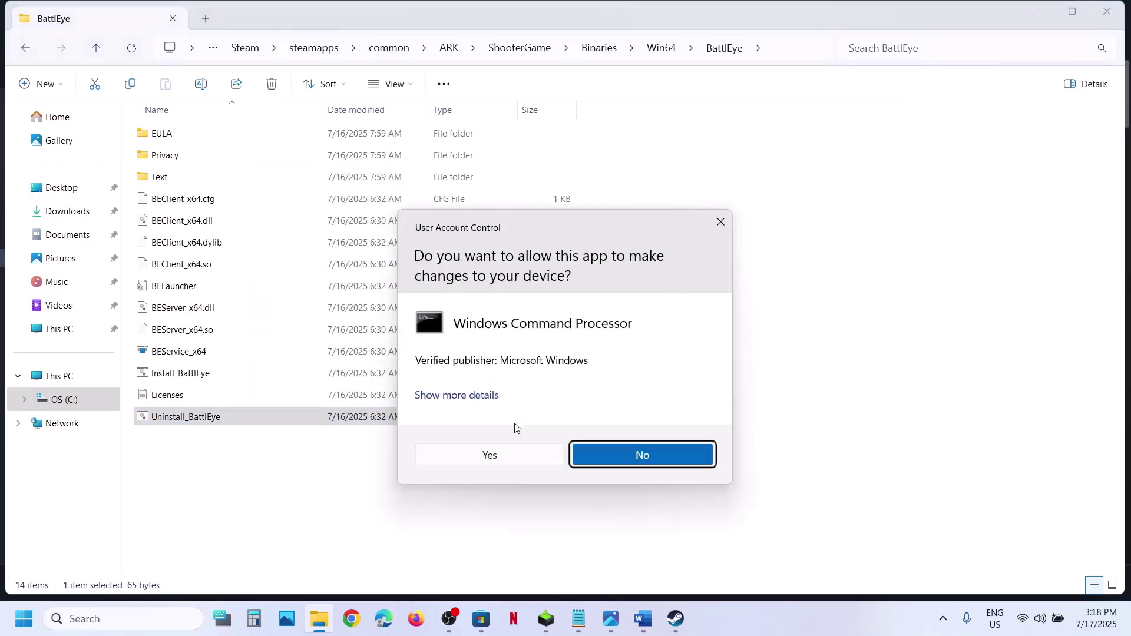
click(490, 462)
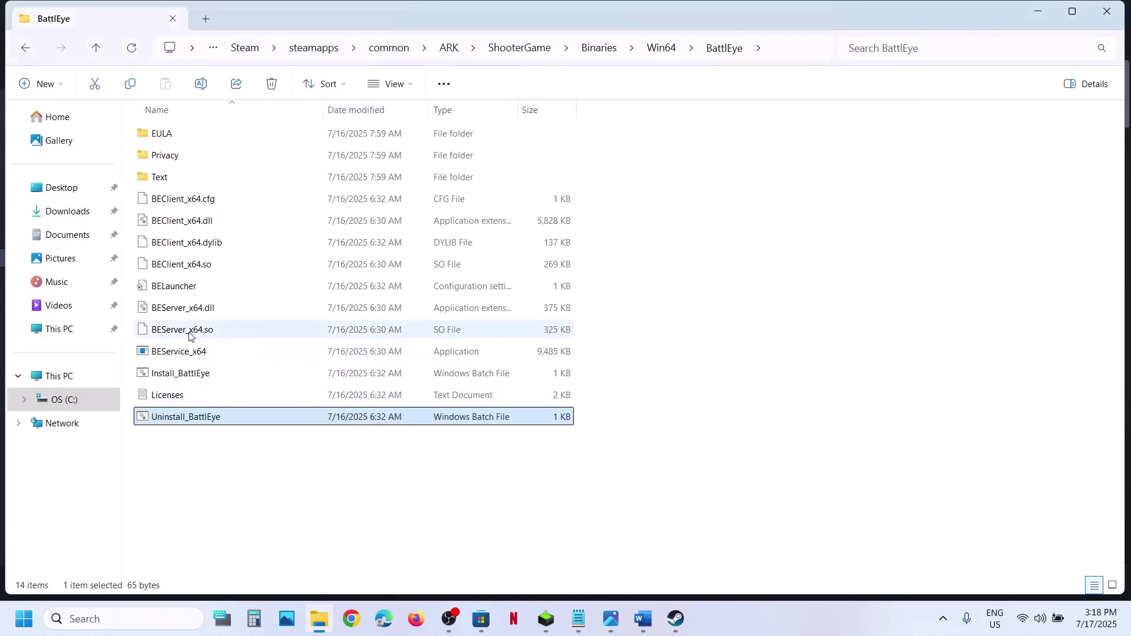
Run Install_BattlEye as administrator with the permission request approved, check Steam, and return to the BattlEye folder
click(163, 377)
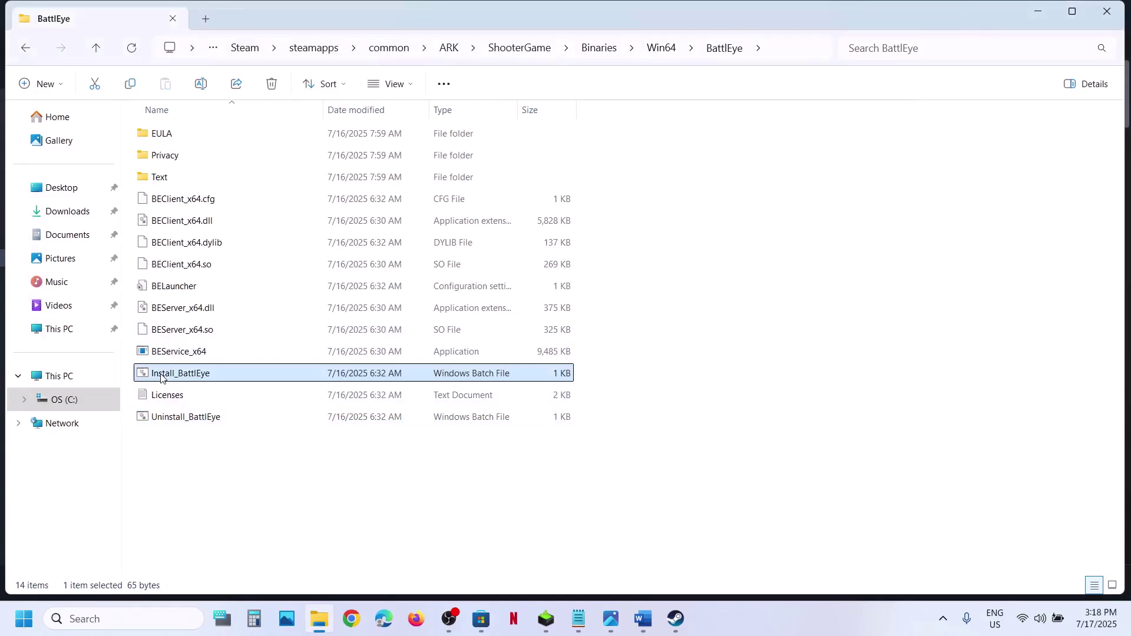
right_click(207, 379)
click(282, 207)
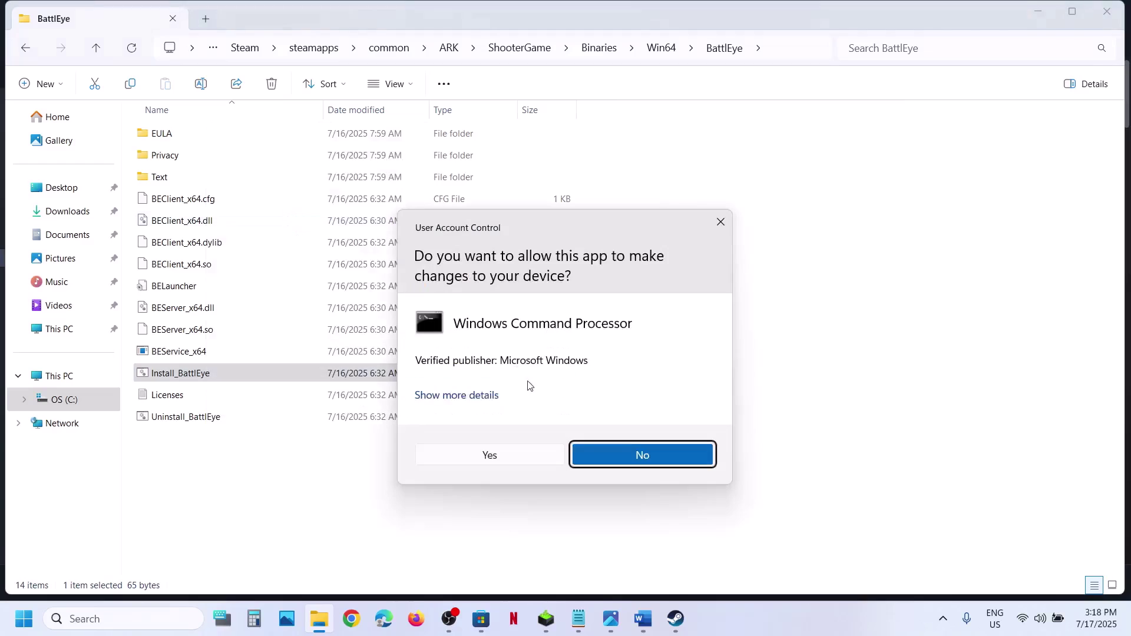
click(510, 455)
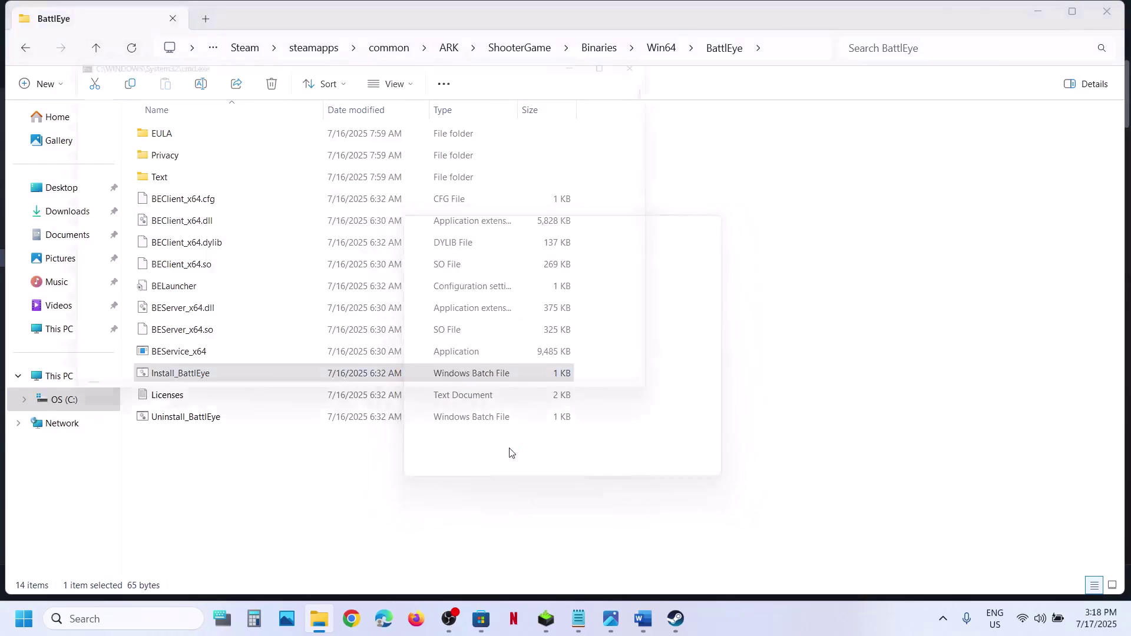
click(686, 631)
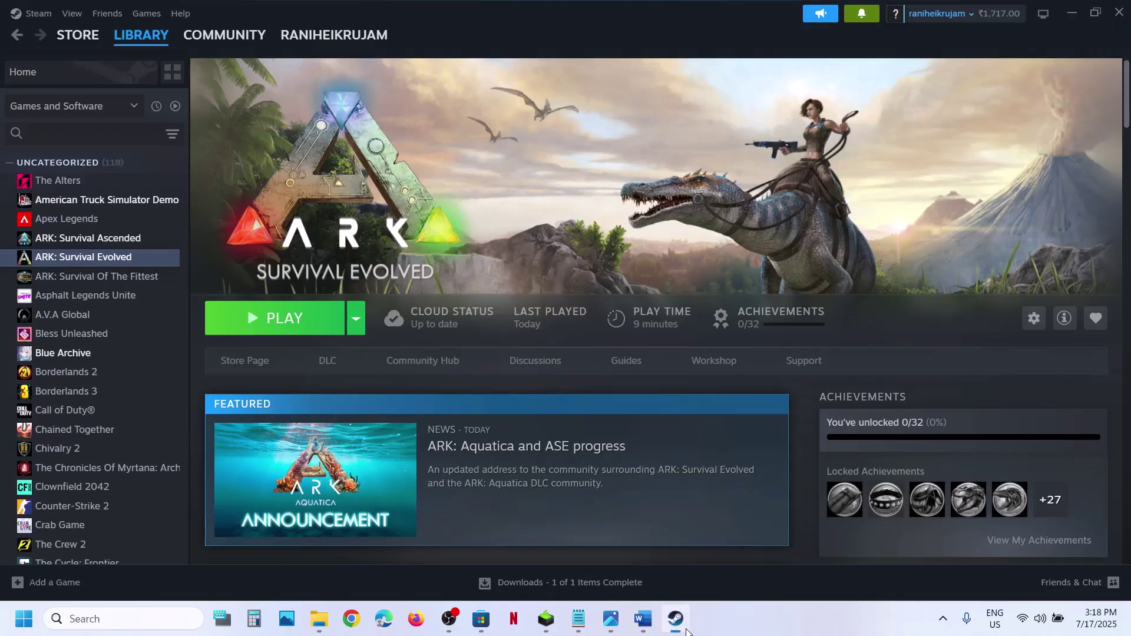
click(684, 629)
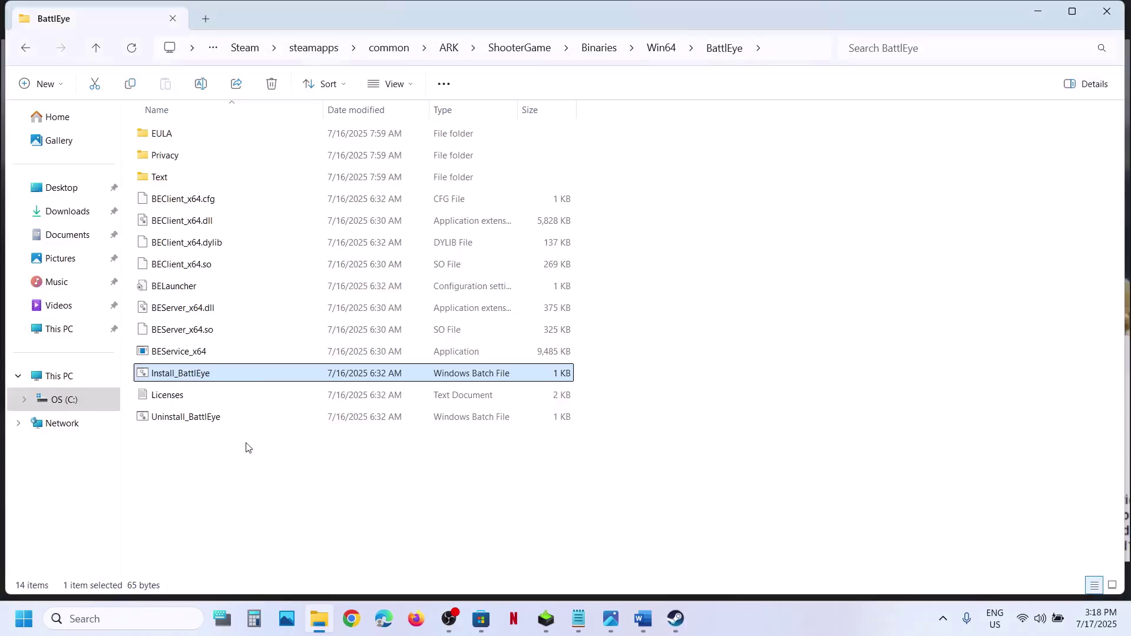
Uninstall BattlEye again by running the Uninstall_BattlEye batch file with administrator rights and approving the permission request
click(184, 423)
right_click(202, 422)
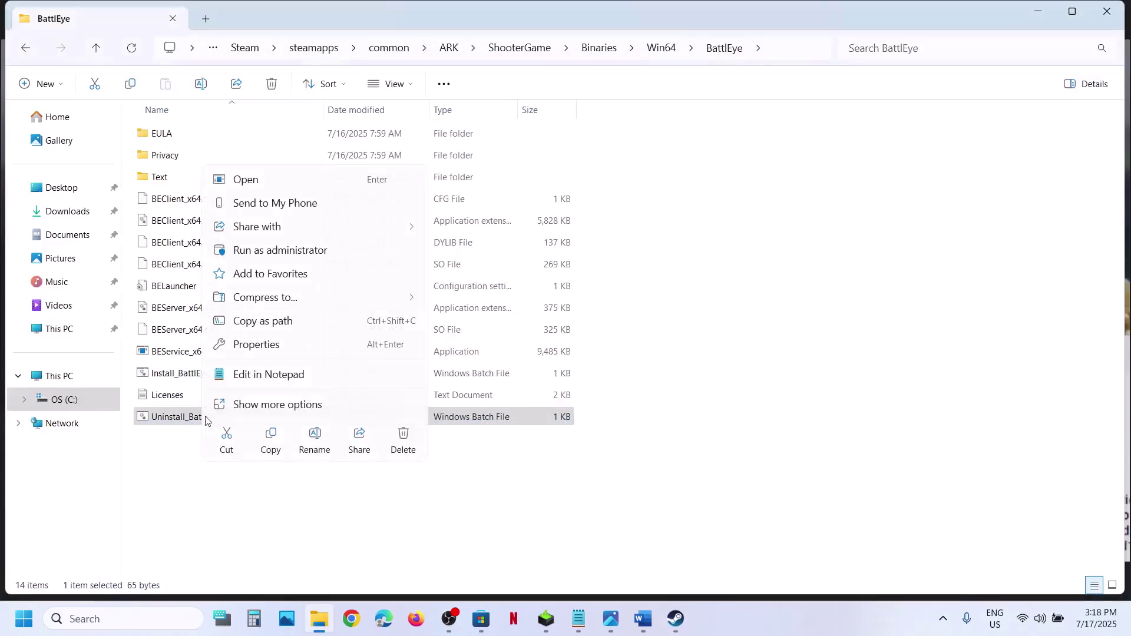
click(274, 250)
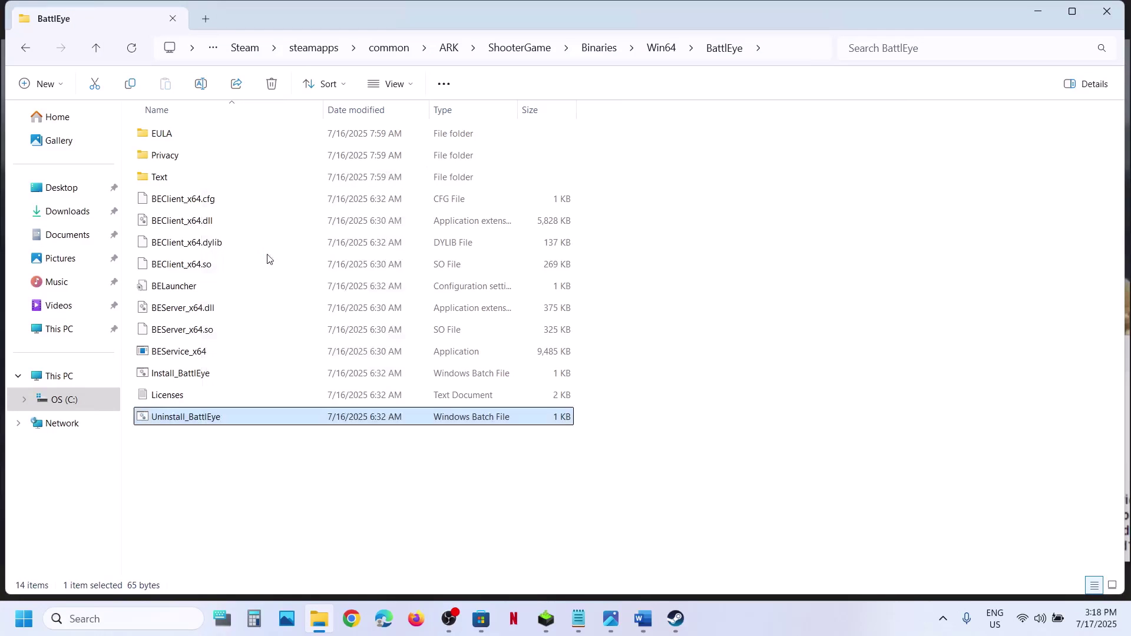
click(485, 454)
Launch the game from Steam with the Play ARK: Survival Evolved option and allow BattlEye Launcher to make changes
click(676, 619)
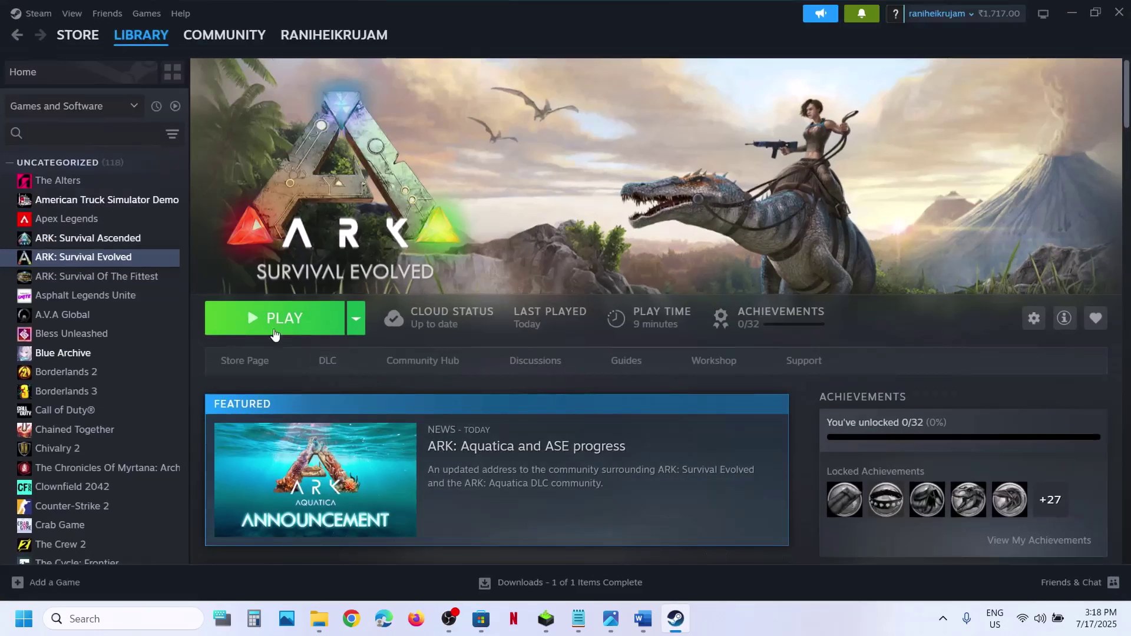
click(269, 323)
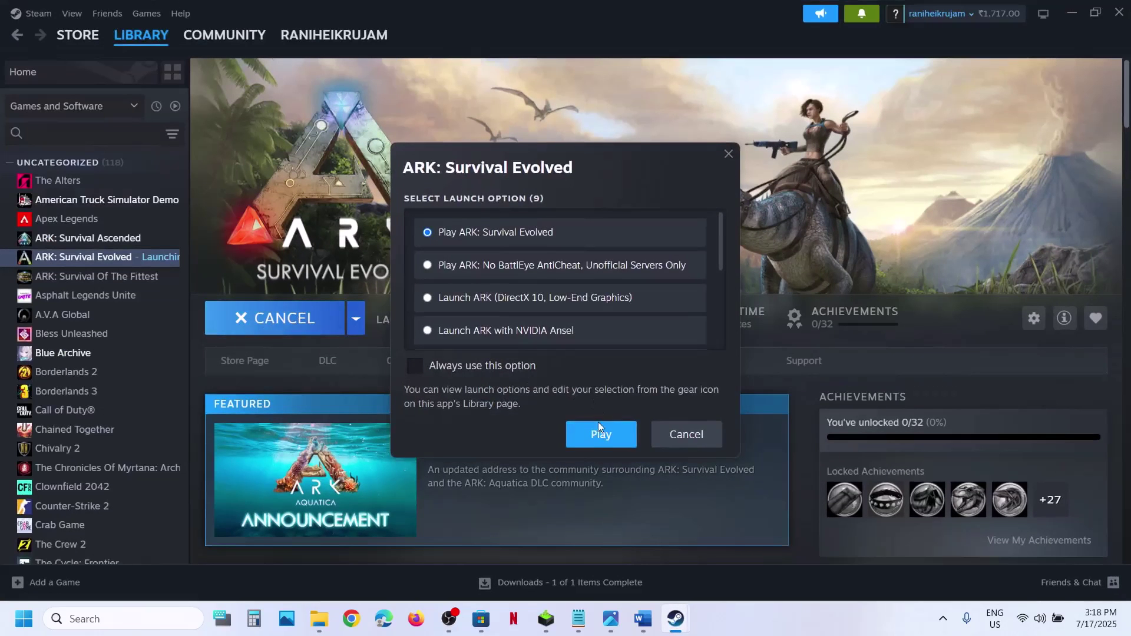
click(597, 444)
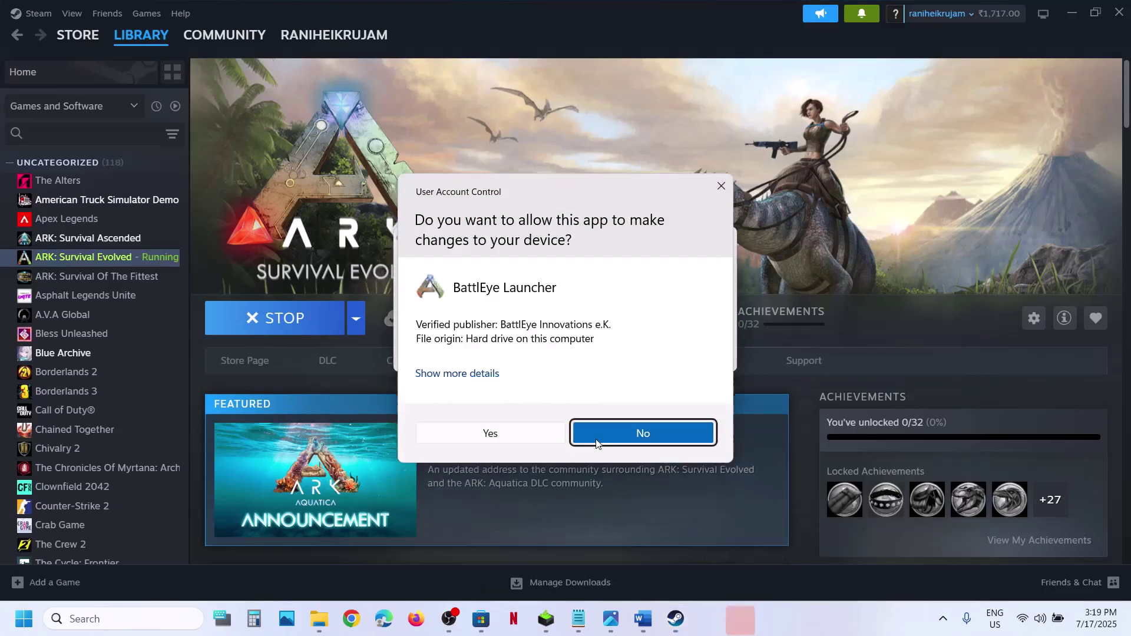
click(486, 434)
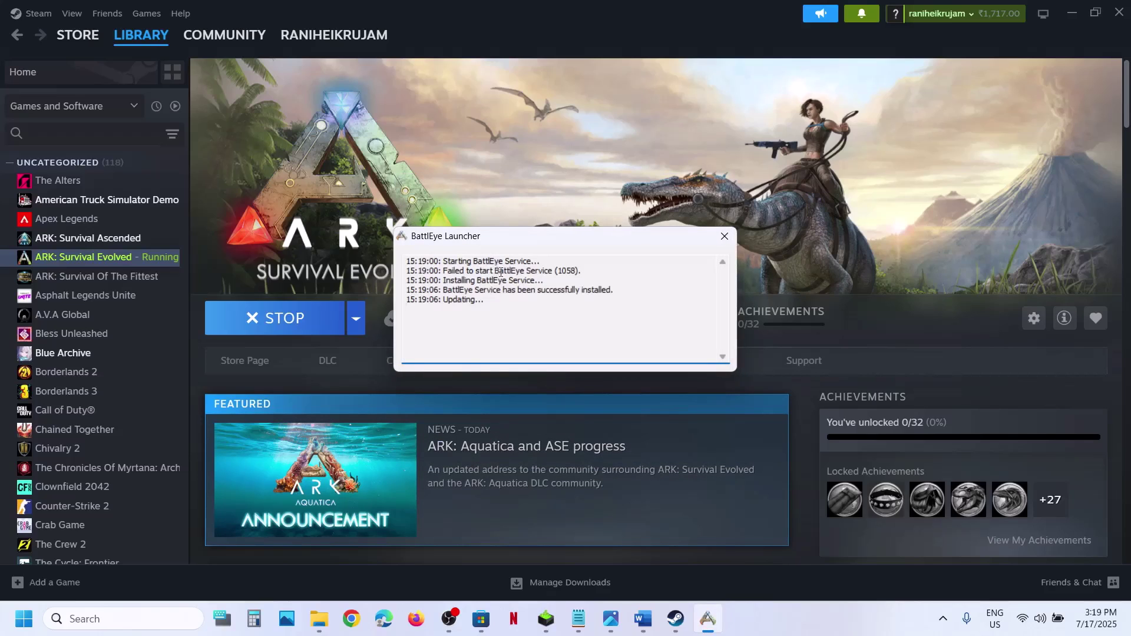
Read the BattlEye Launcher log, selecting the lines on starting the service, its installation and updating
drag(454, 272, 531, 274)
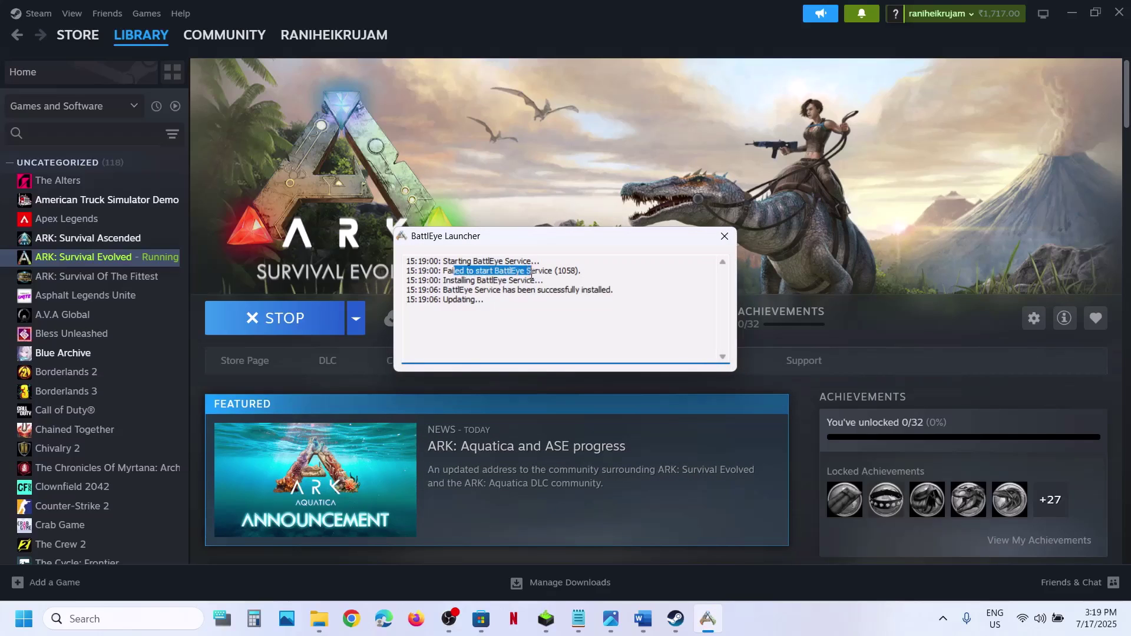
drag(451, 281, 607, 293)
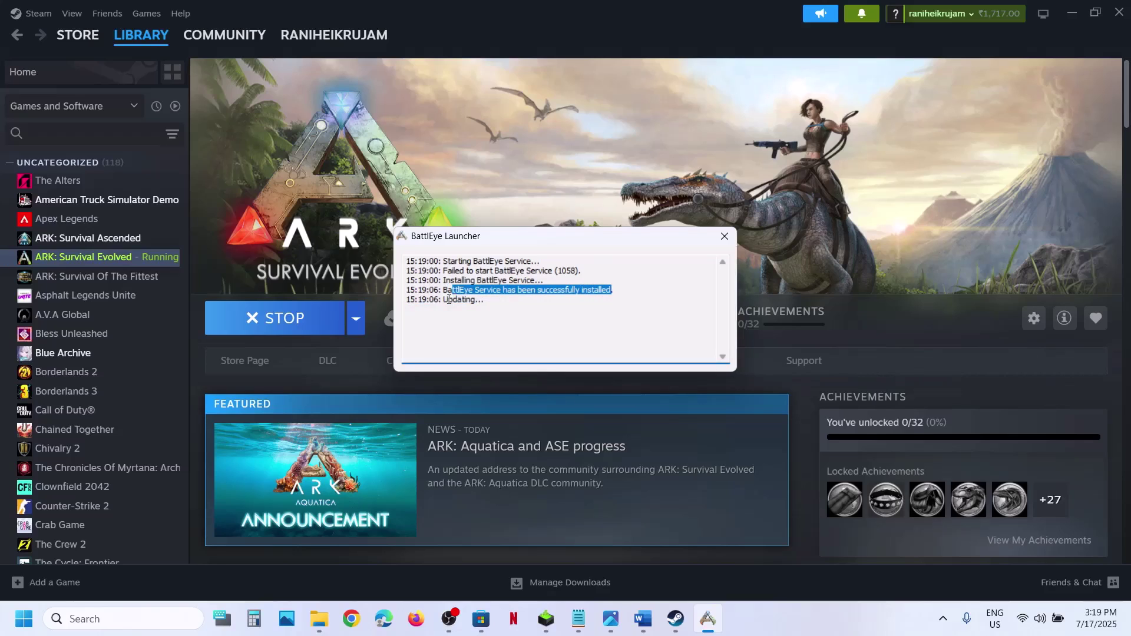
drag(449, 299, 492, 300)
click(526, 315)
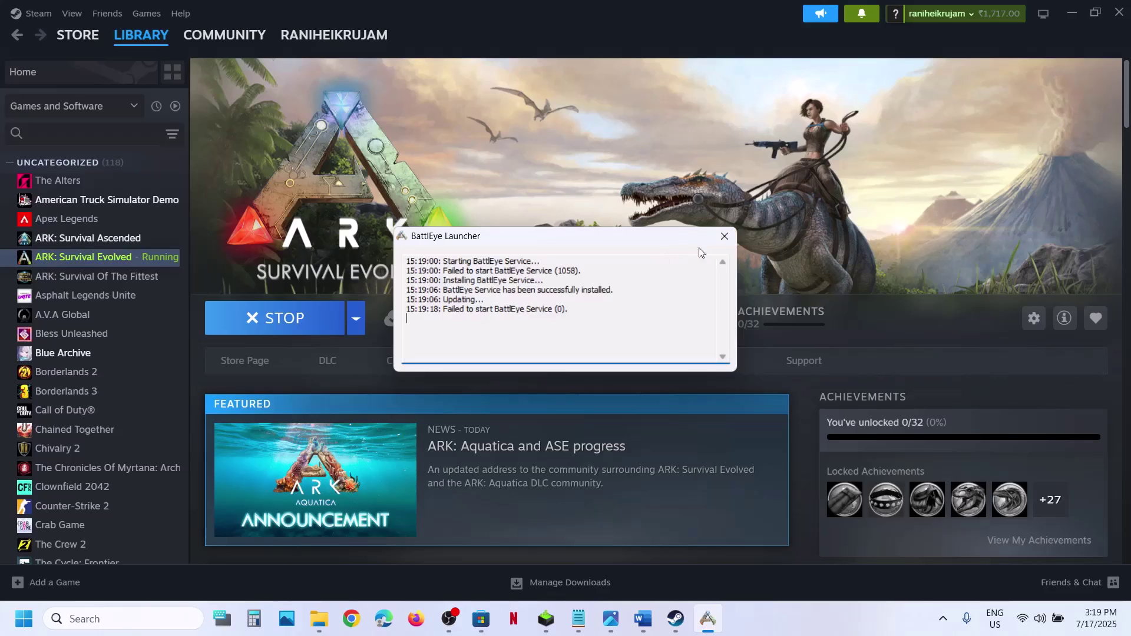
Close the BattlEye Launcher, exit the running game and relaunch it with the Play ARK: Survival Evolved option
click(724, 236)
click(302, 316)
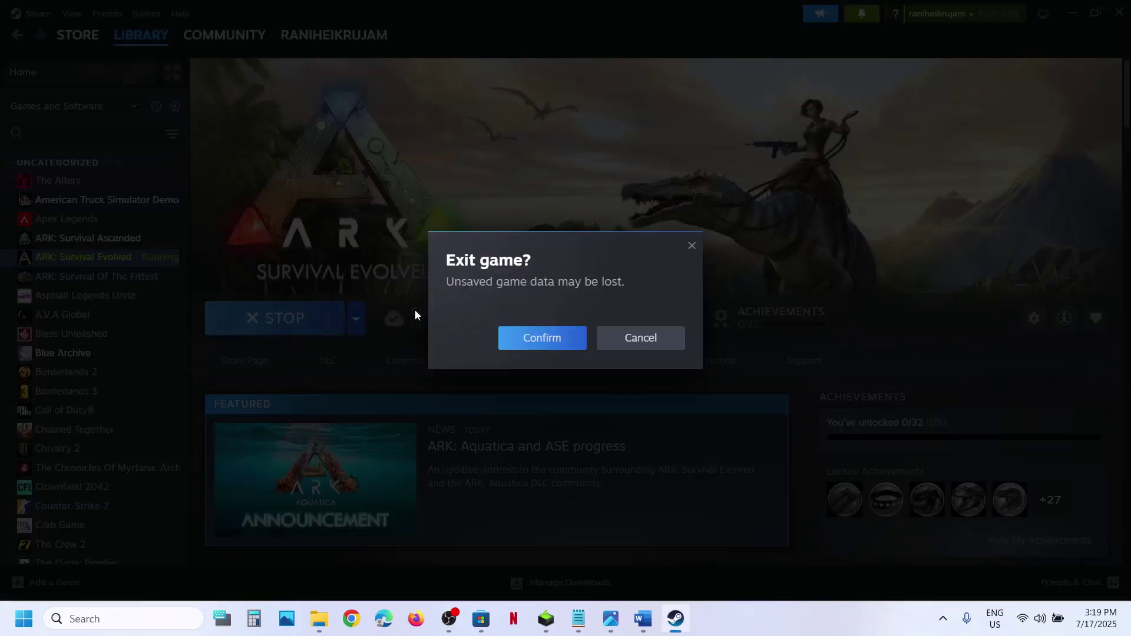
click(564, 346)
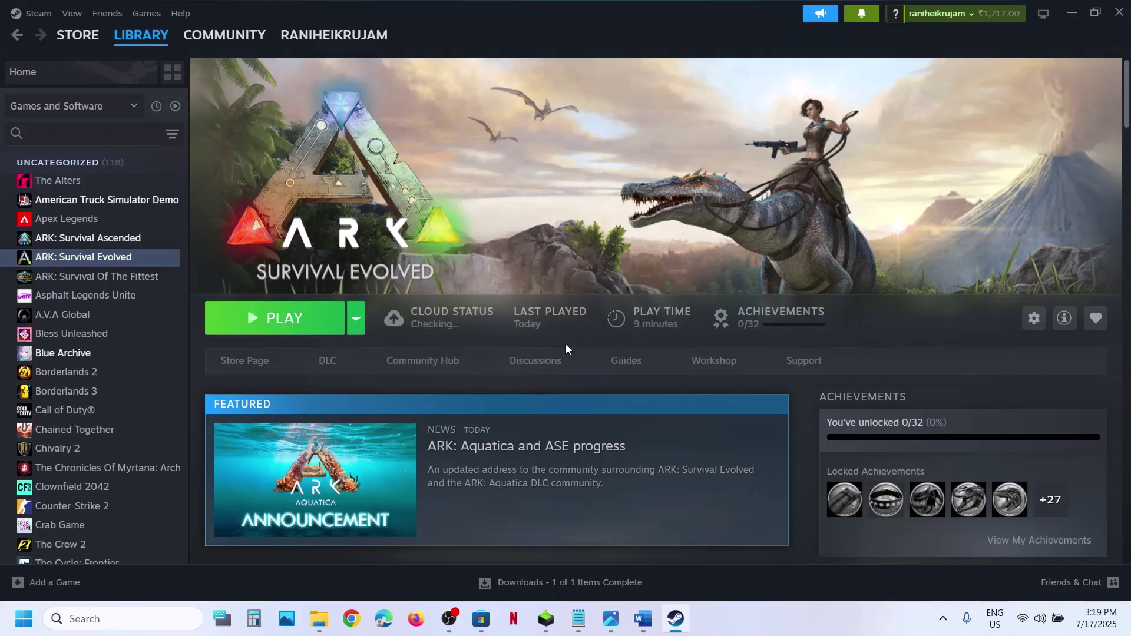
click(280, 321)
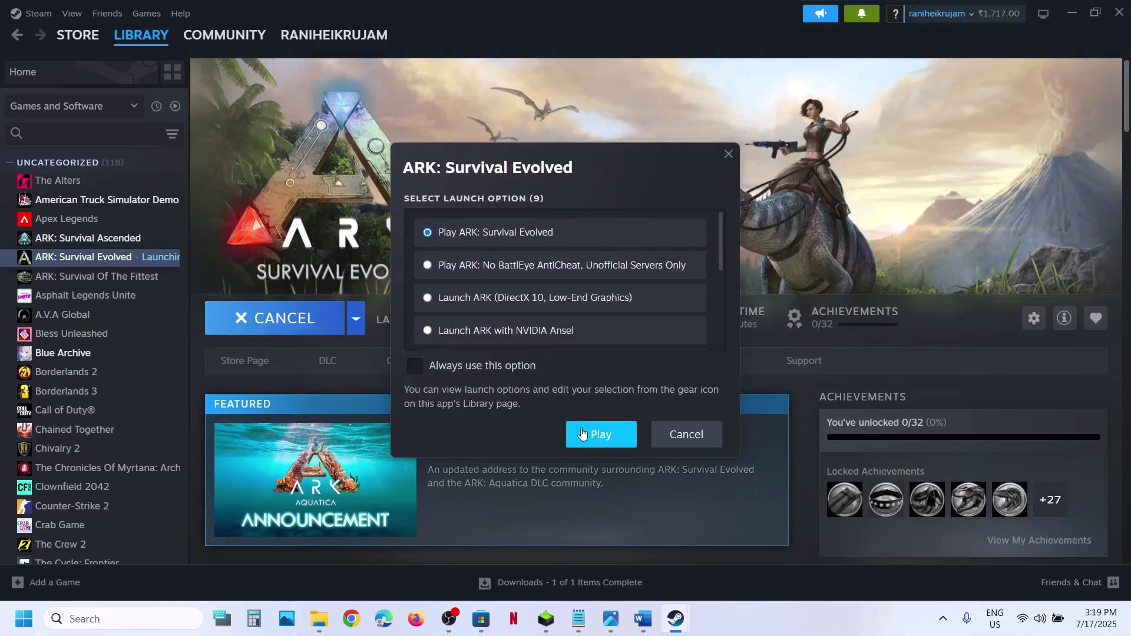
click(581, 434)
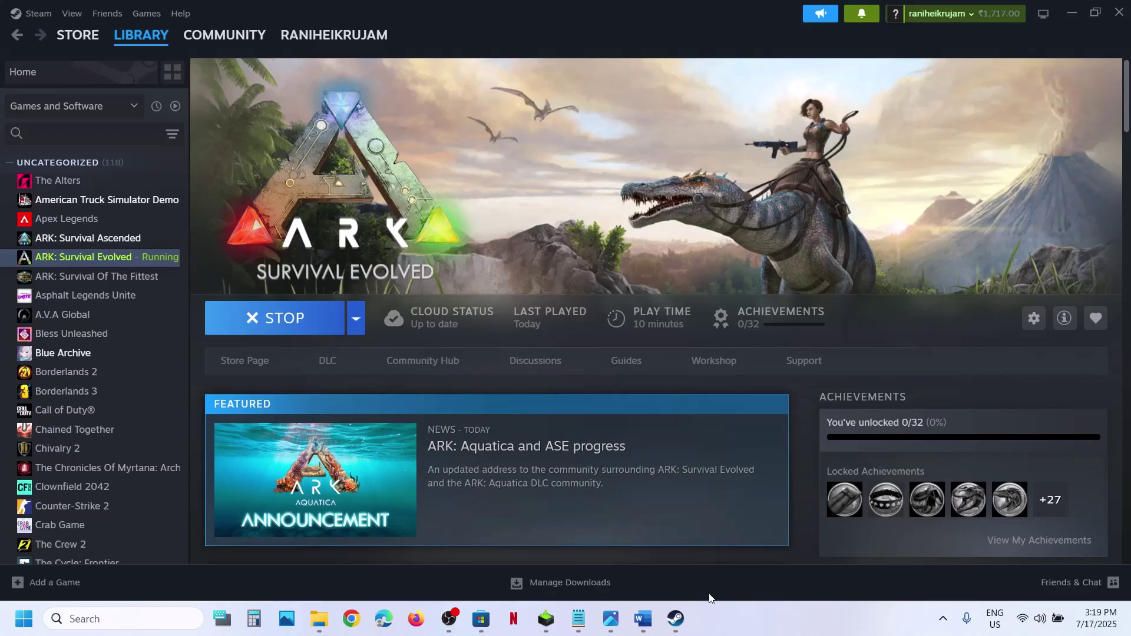
Read steps 5 and 6 in the Word notes, selecting the text on Windows Security, controlled folder access and adding all Ark exes, and minimize Word
click(619, 607)
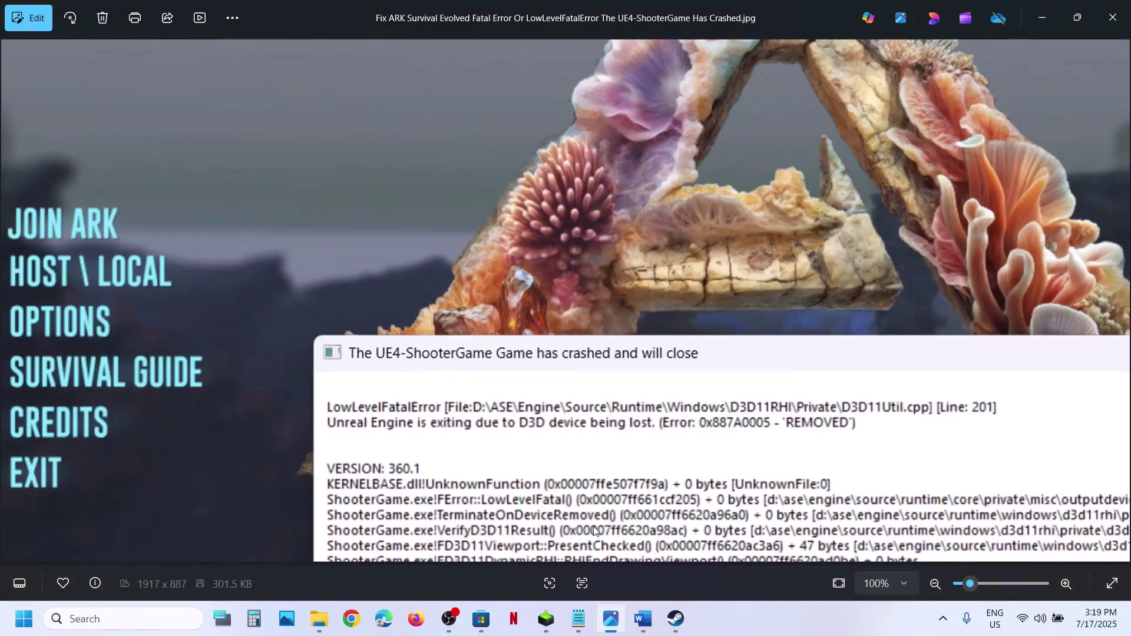
click(644, 617)
scroll(471, 380, down, 3)
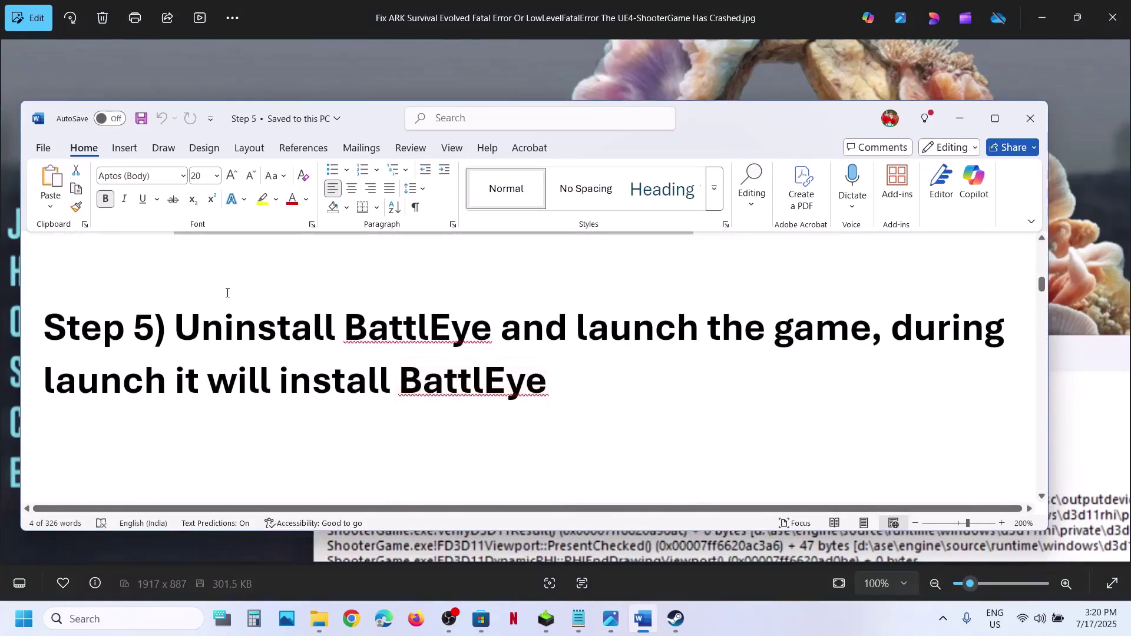
scroll(236, 365, down, 3)
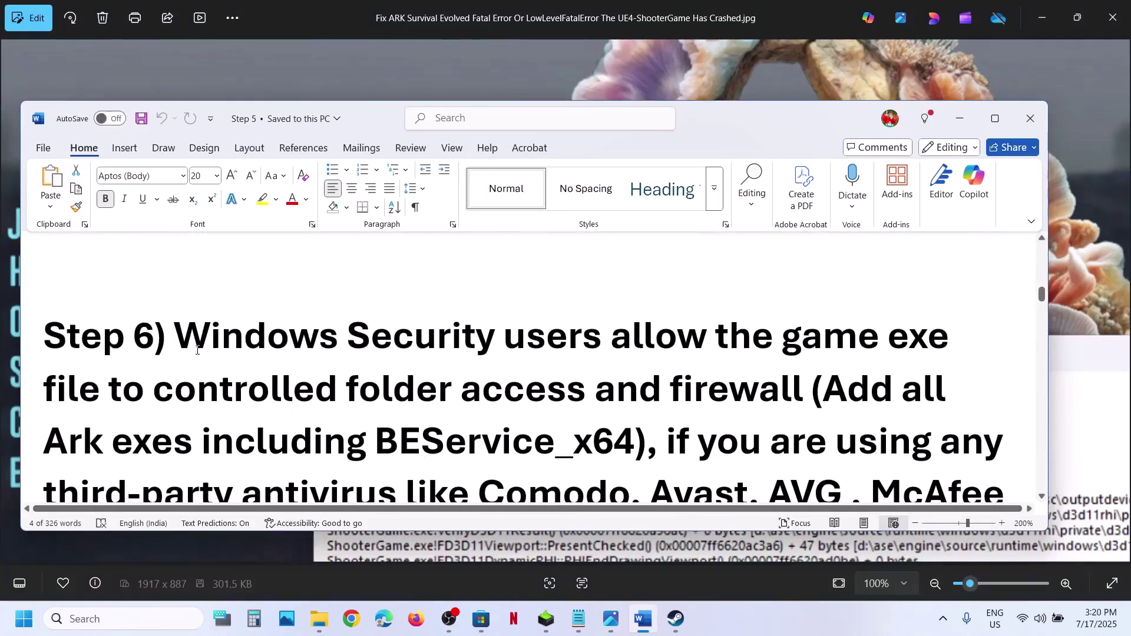
drag(193, 345, 592, 390)
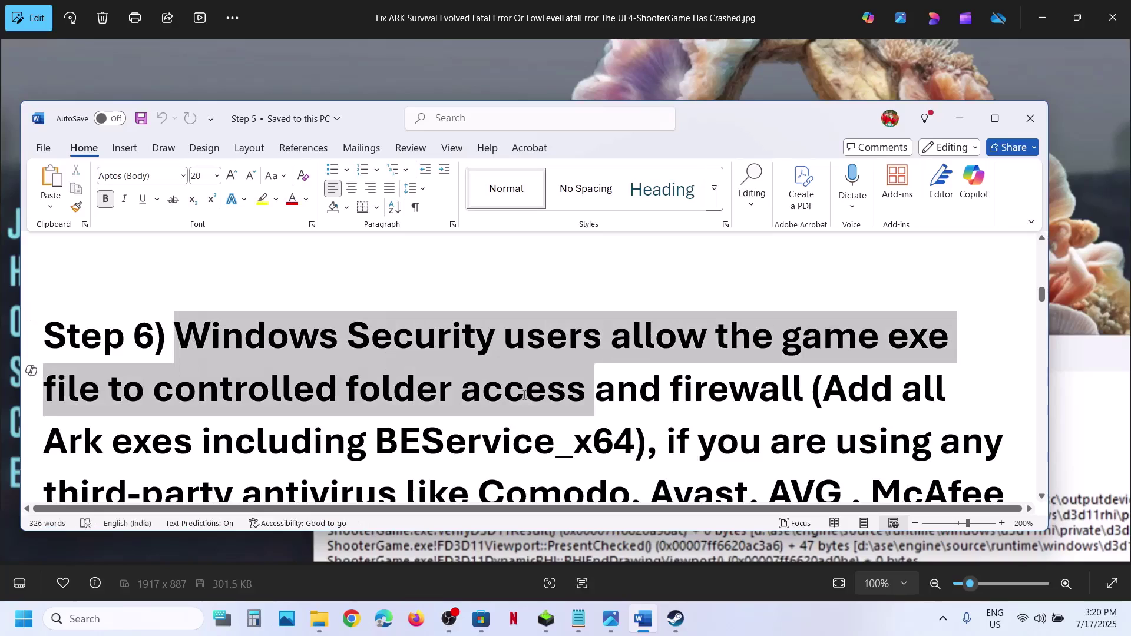
click(823, 390)
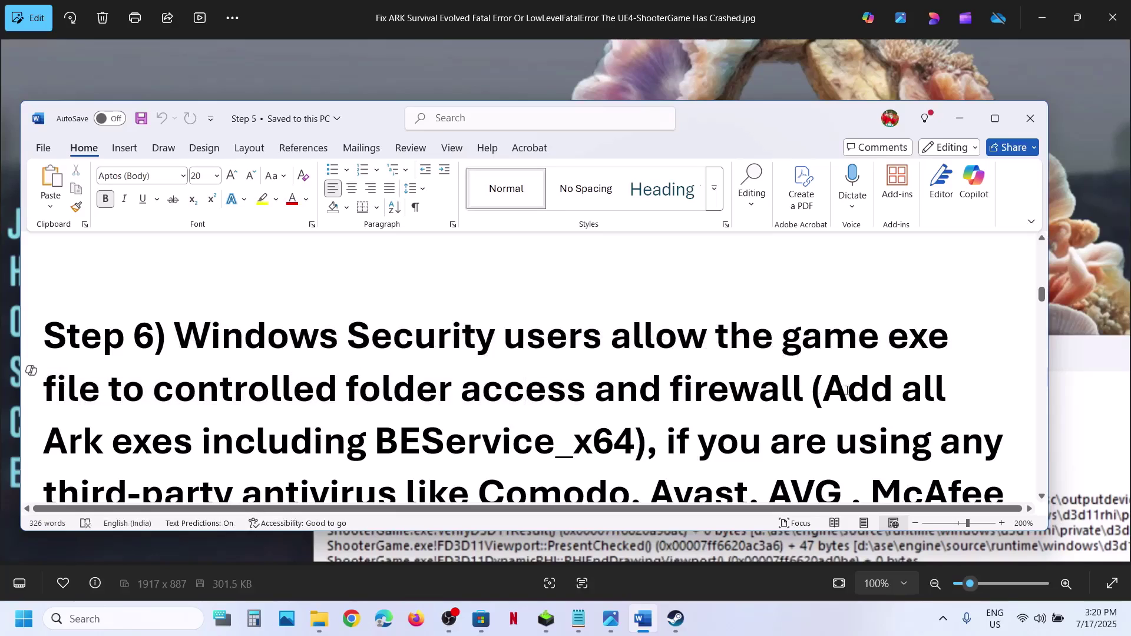
drag(846, 390, 439, 453)
drag(542, 454, 601, 454)
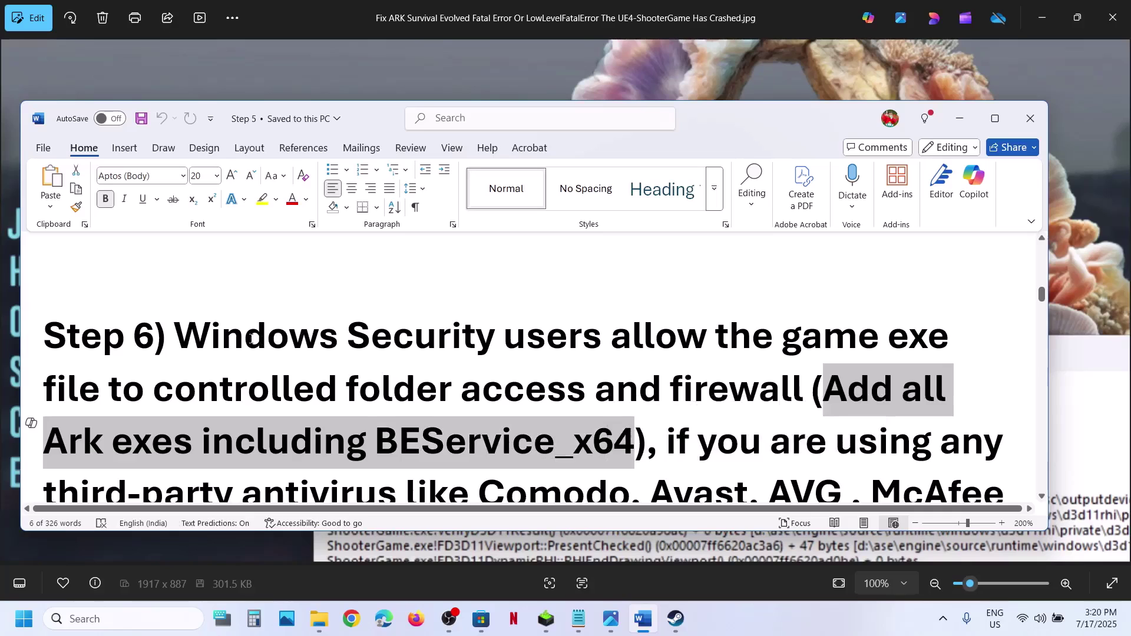
drag(251, 339, 601, 342)
click(960, 120)
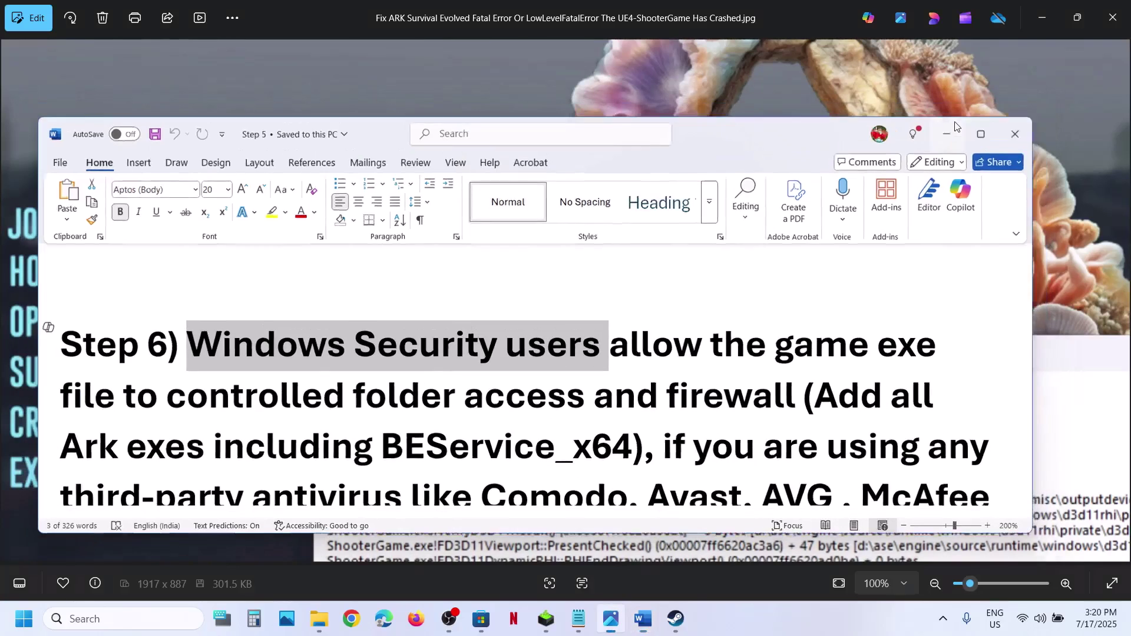
Stop ARK: Survival Evolved in Steam, confirm exiting the game, and briefly recheck the Word notes
click(678, 620)
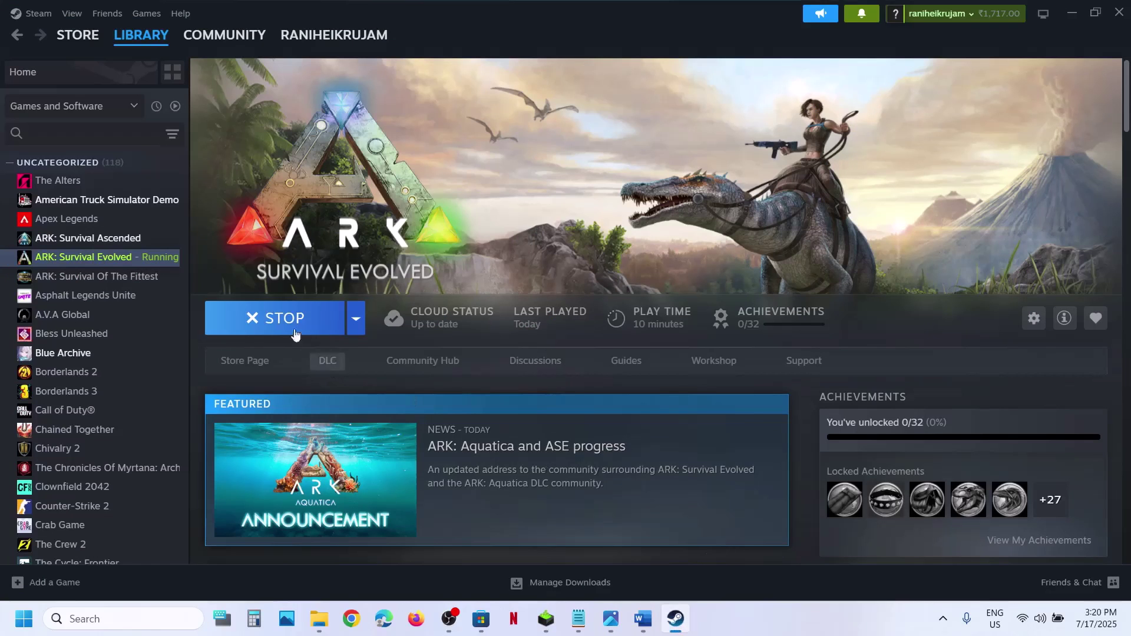
click(276, 318)
click(532, 339)
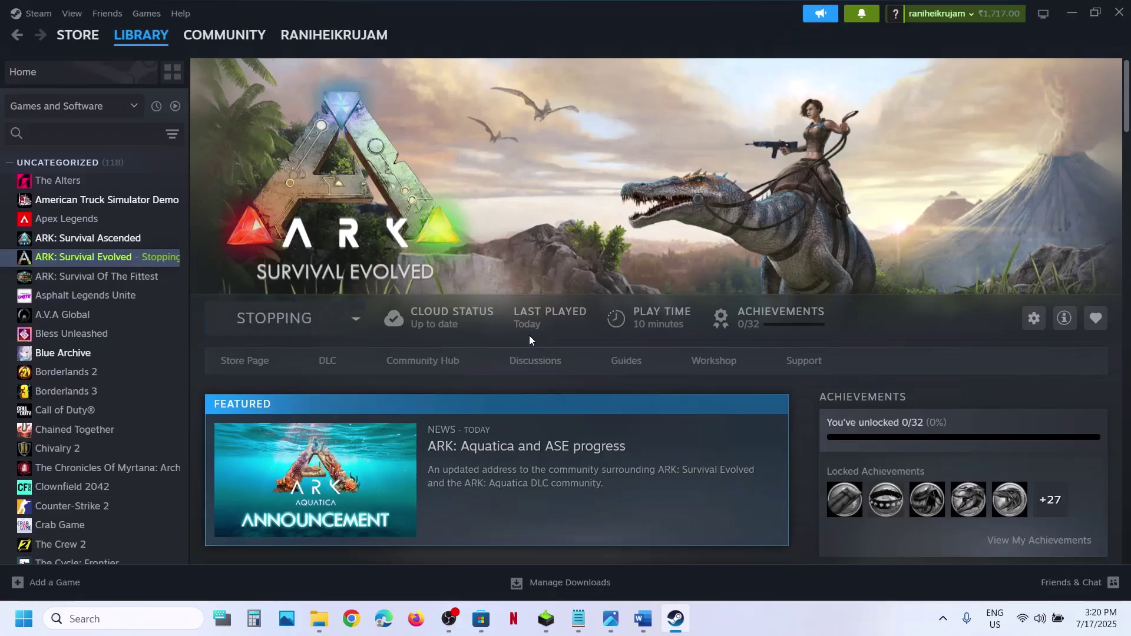
click(641, 622)
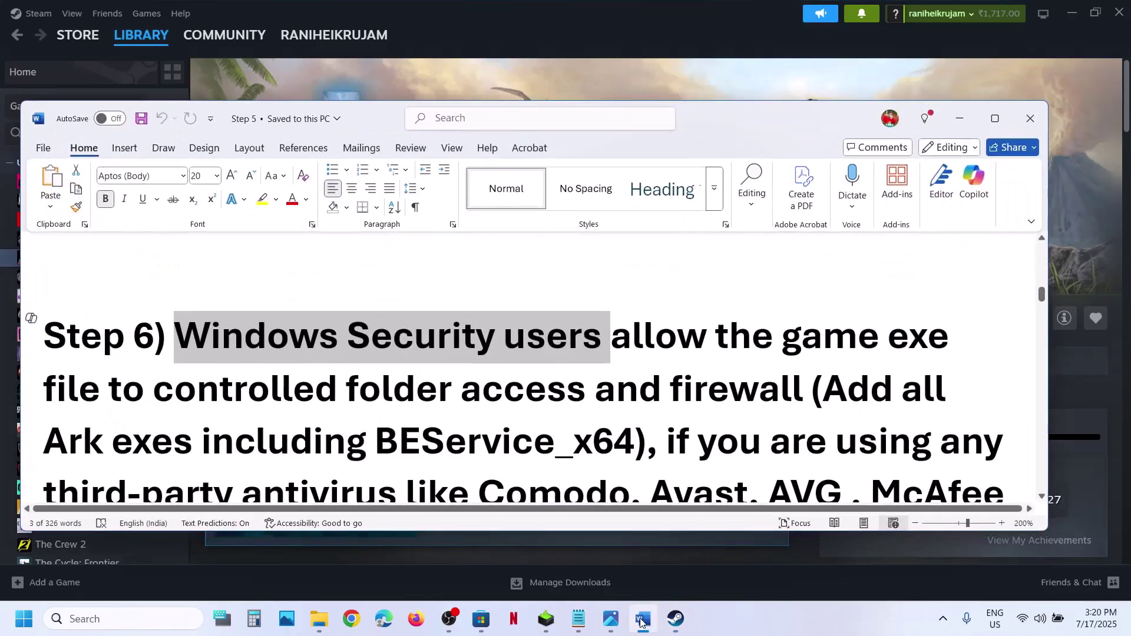
click(641, 621)
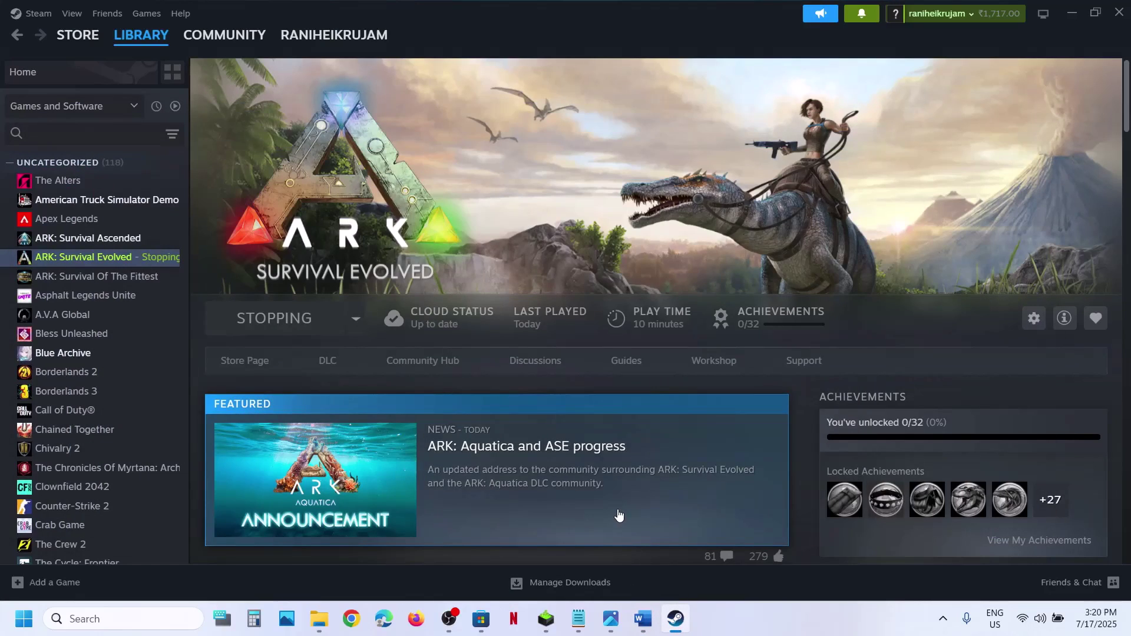
Open Virus & threat protection under Privacy & security in Windows Settings, and dismiss the leftover ARK window
key(super+i)
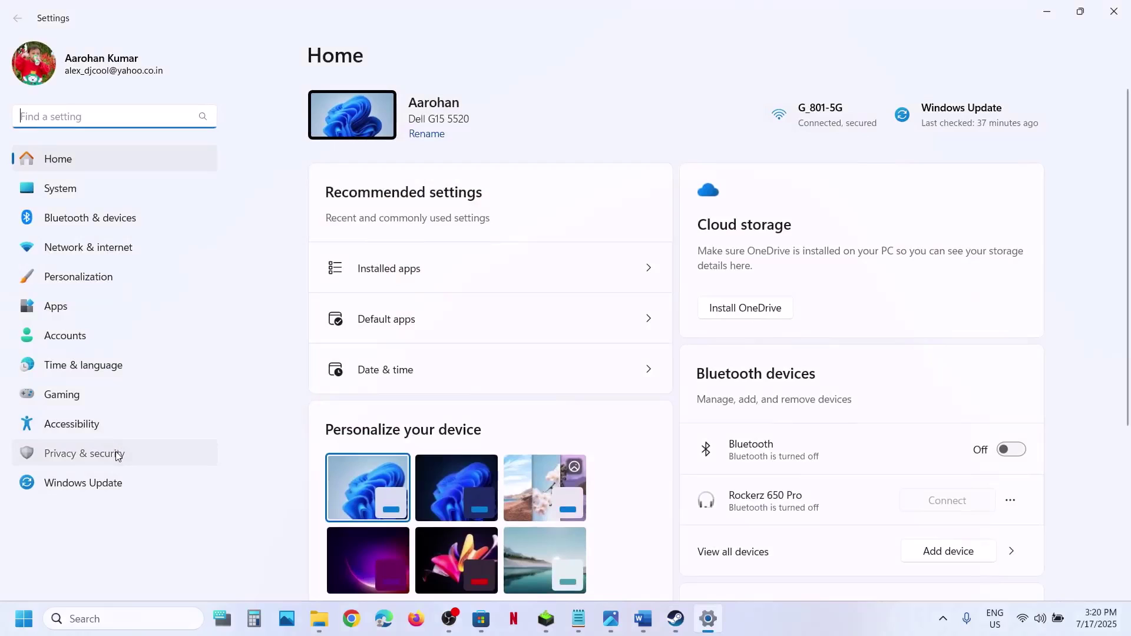
click(118, 456)
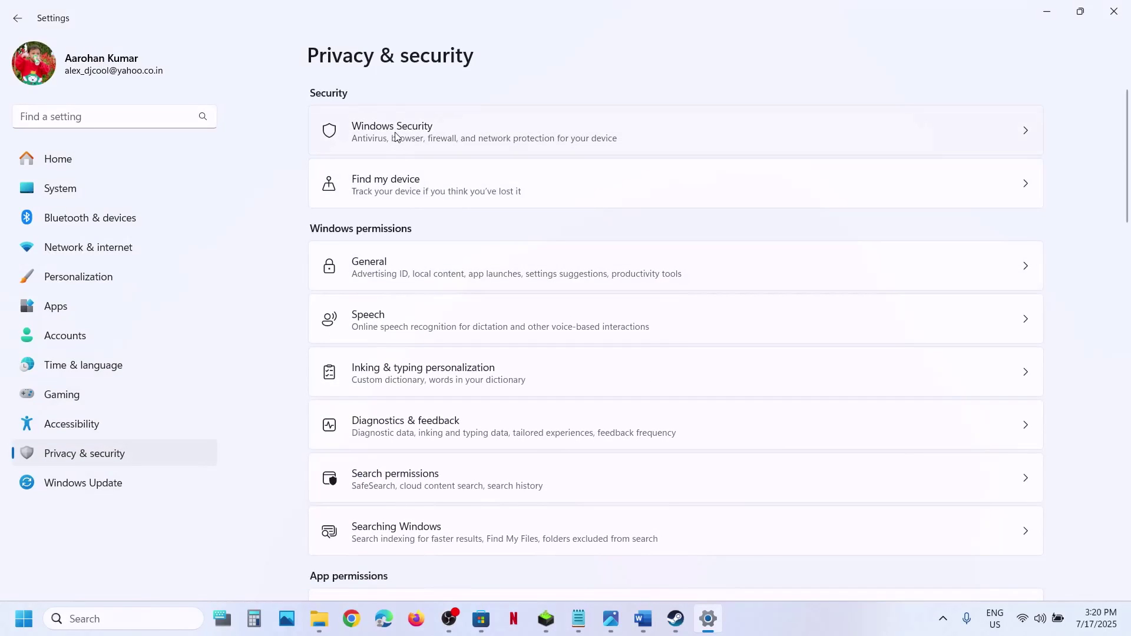
click(396, 137)
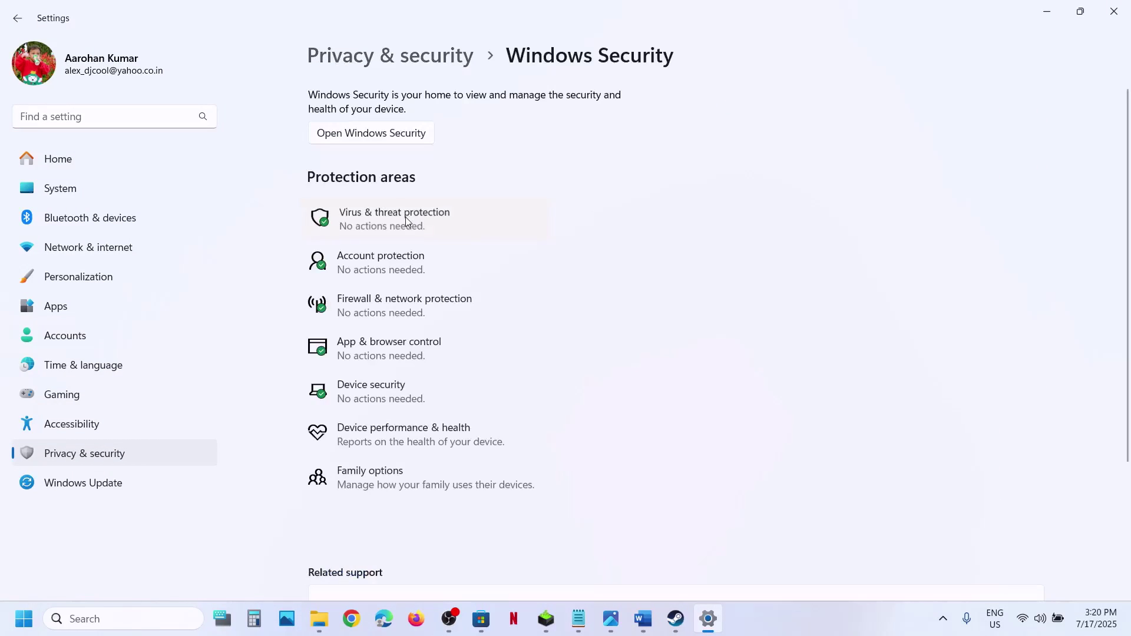
click(405, 217)
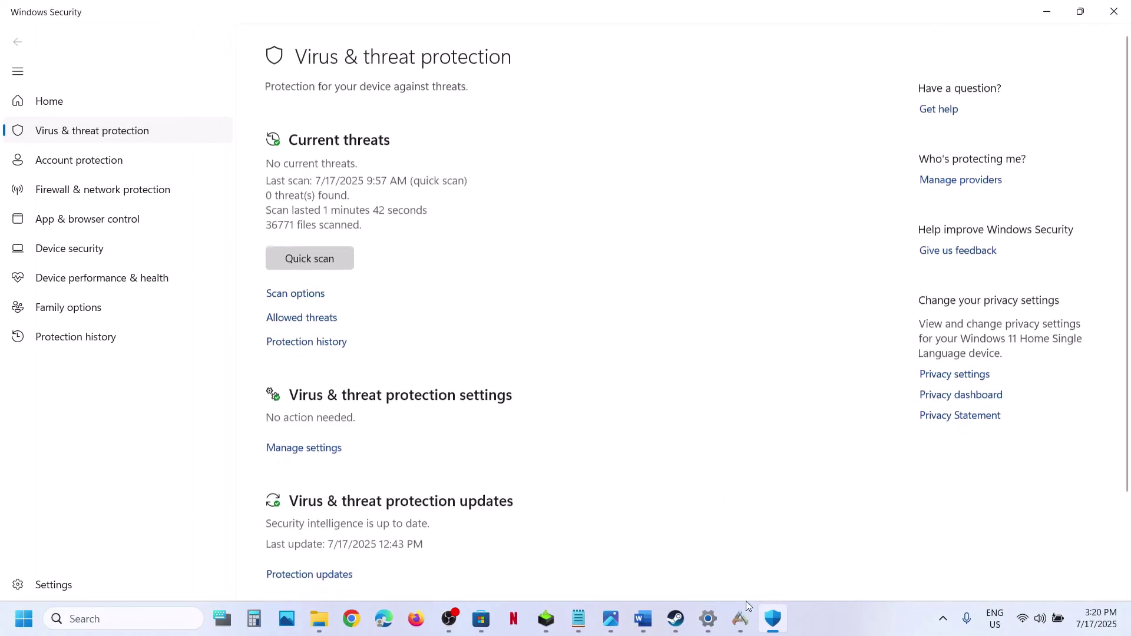
right_click(741, 619)
click(695, 579)
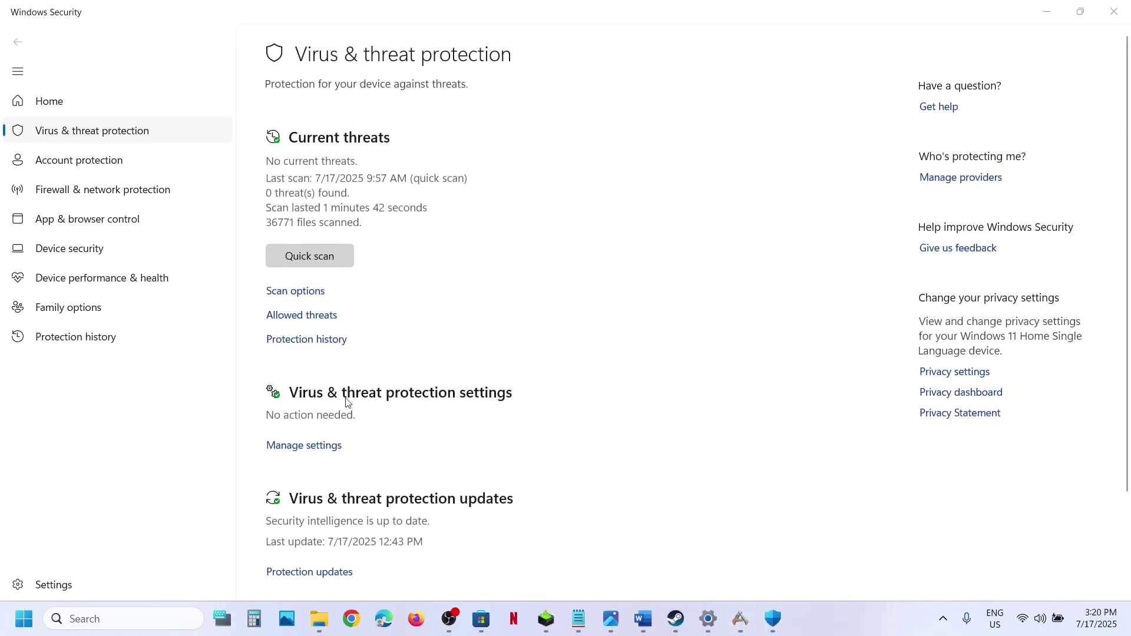
Open the list of apps allowed through Controlled folder access under Ransomware protection, approve the User Account Control request, and return to the list
scroll(346, 397, down, 3)
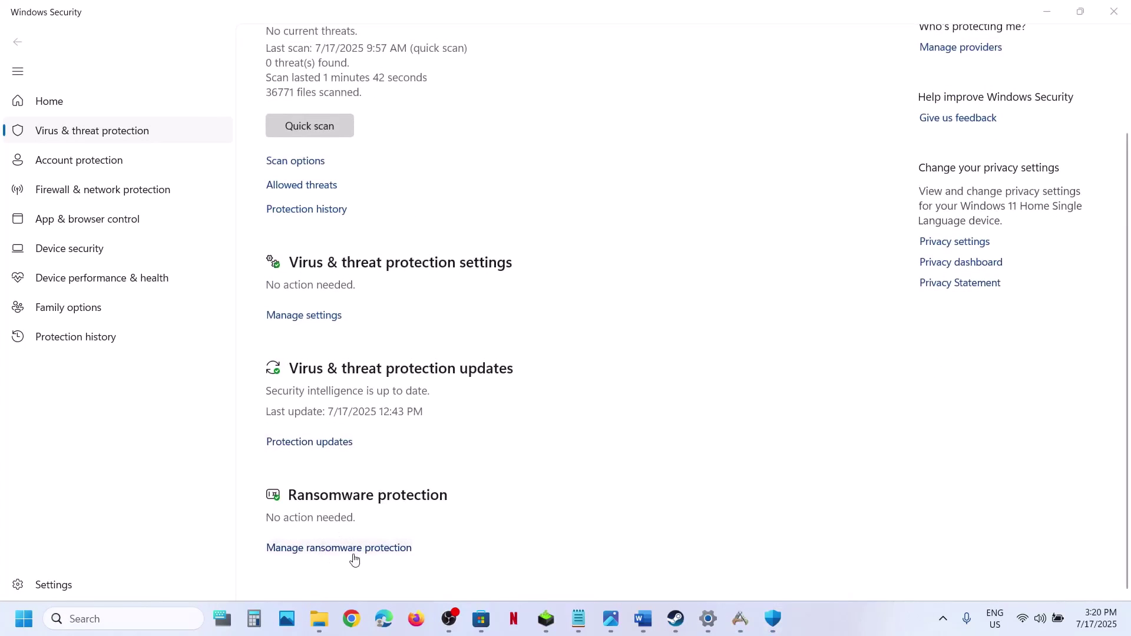
click(354, 550)
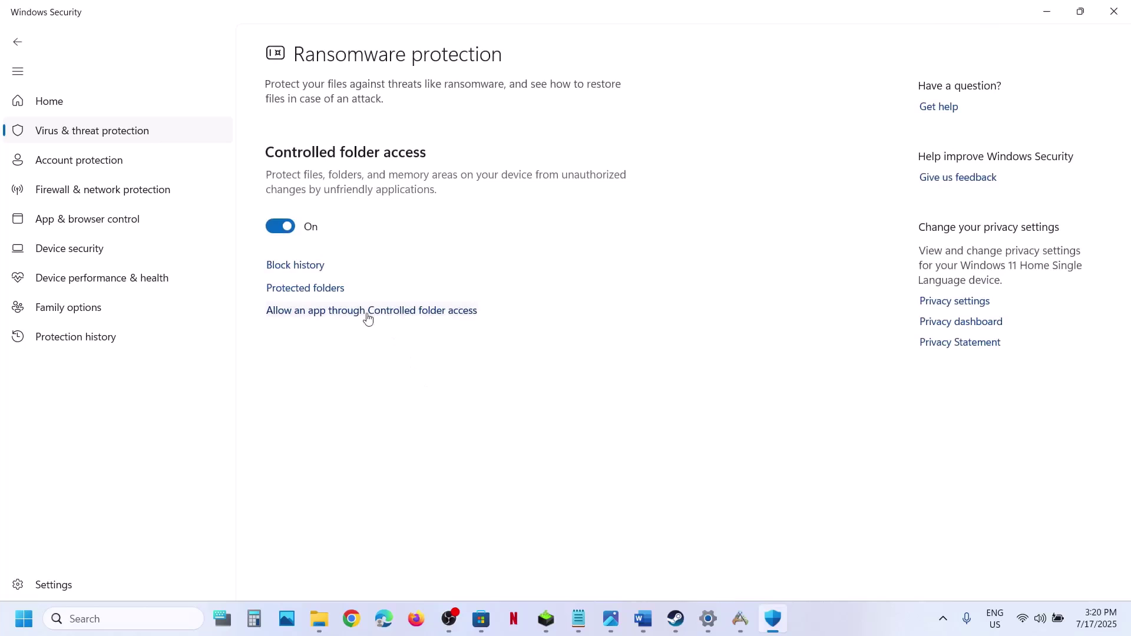
click(351, 311)
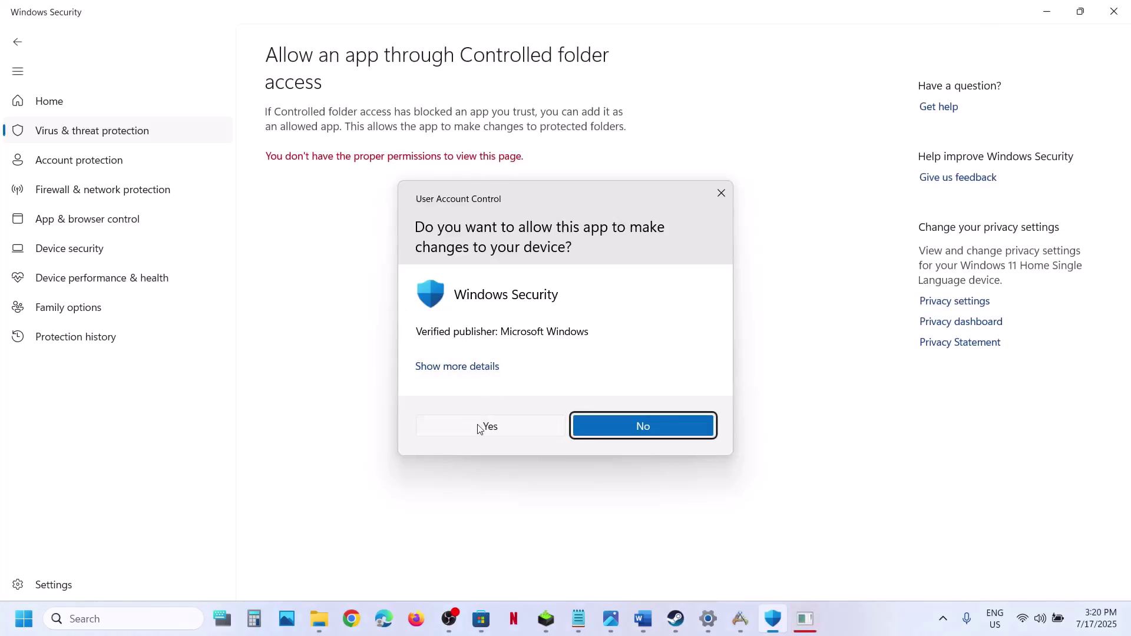
click(478, 426)
click(785, 625)
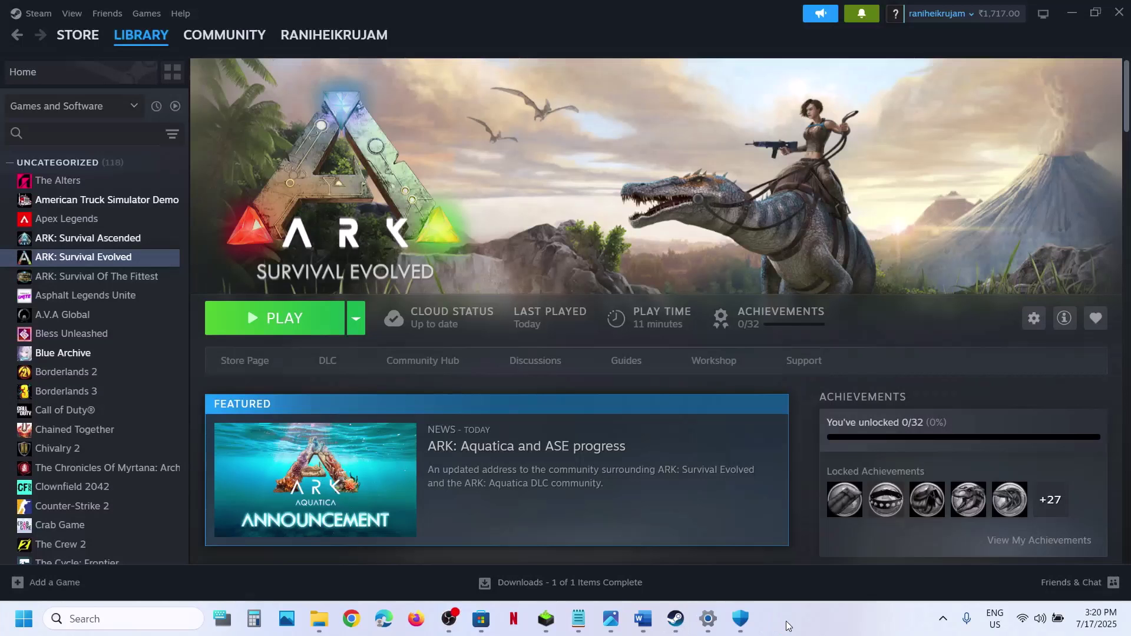
click(744, 620)
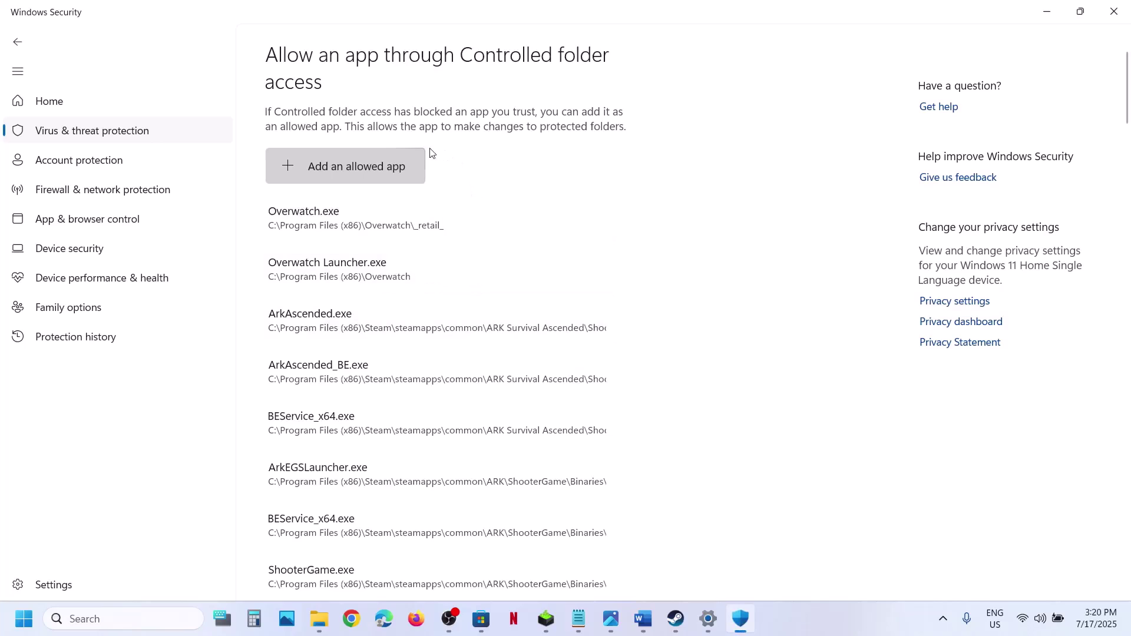
Add ArkEGSLauncher from the ARK\ShooterGame\Binaries\Win64 folder as an app allowed through Controlled folder access
click(359, 168)
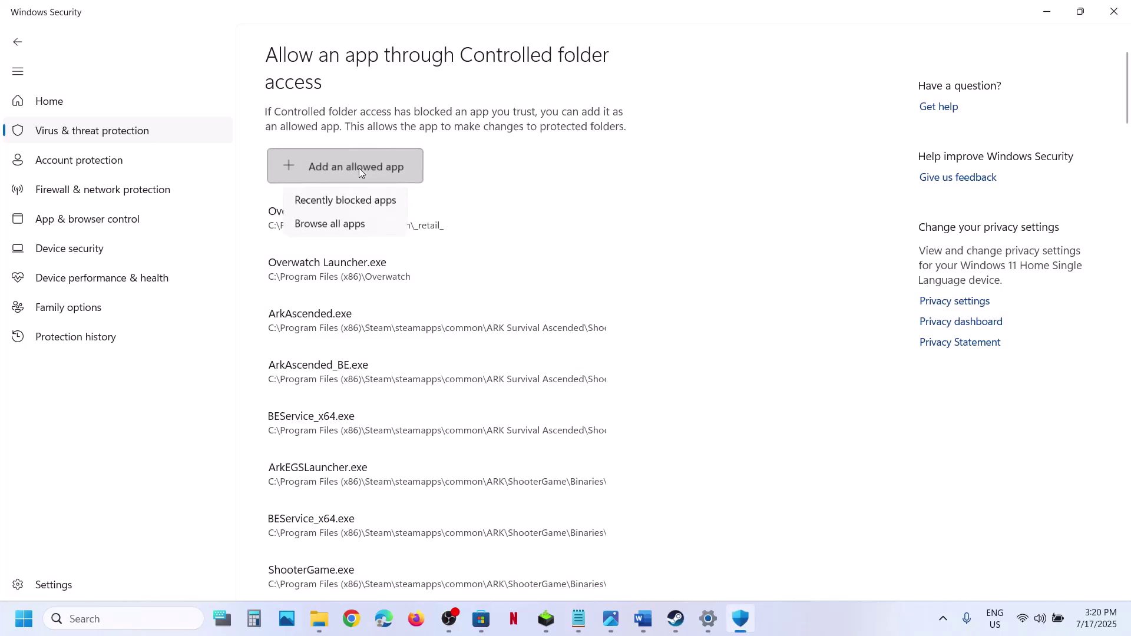
click(356, 229)
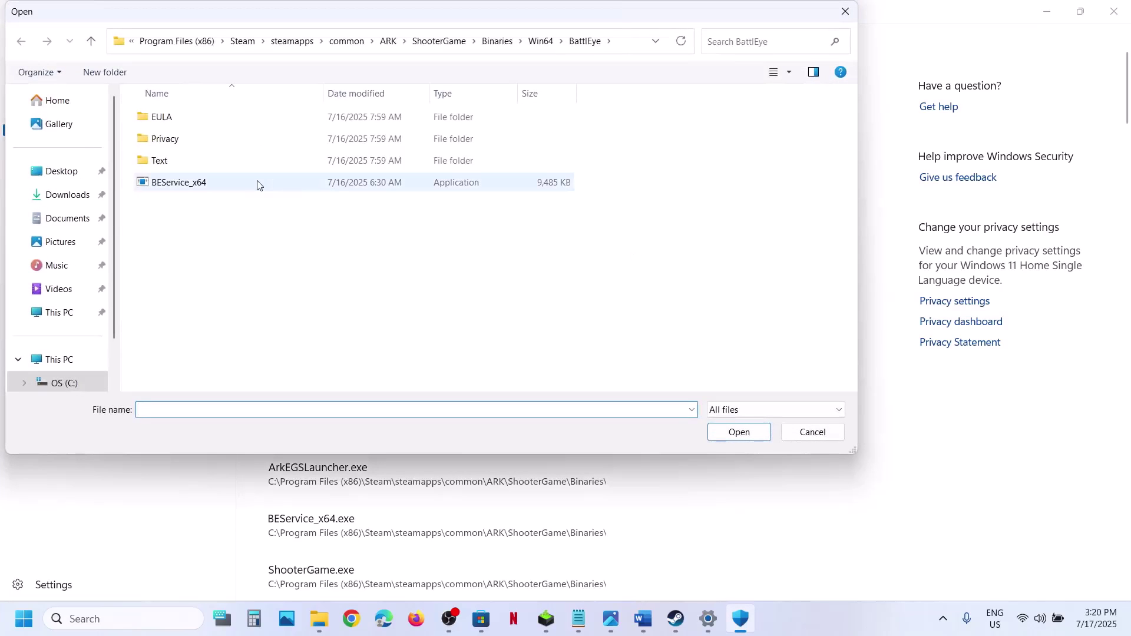
click(440, 42)
click(466, 44)
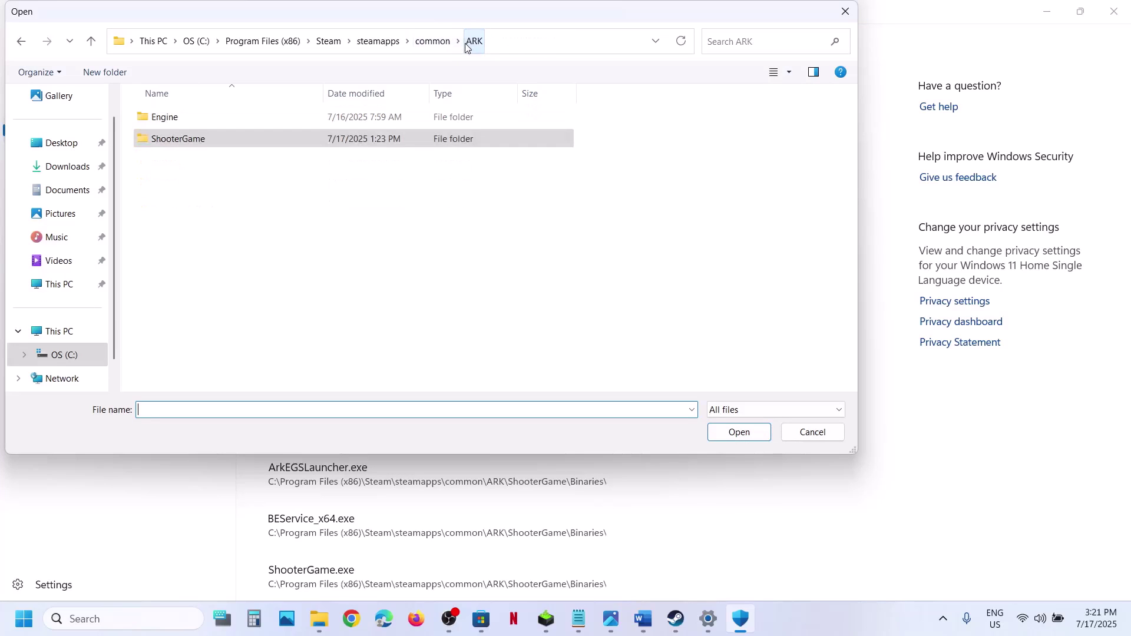
click(531, 50)
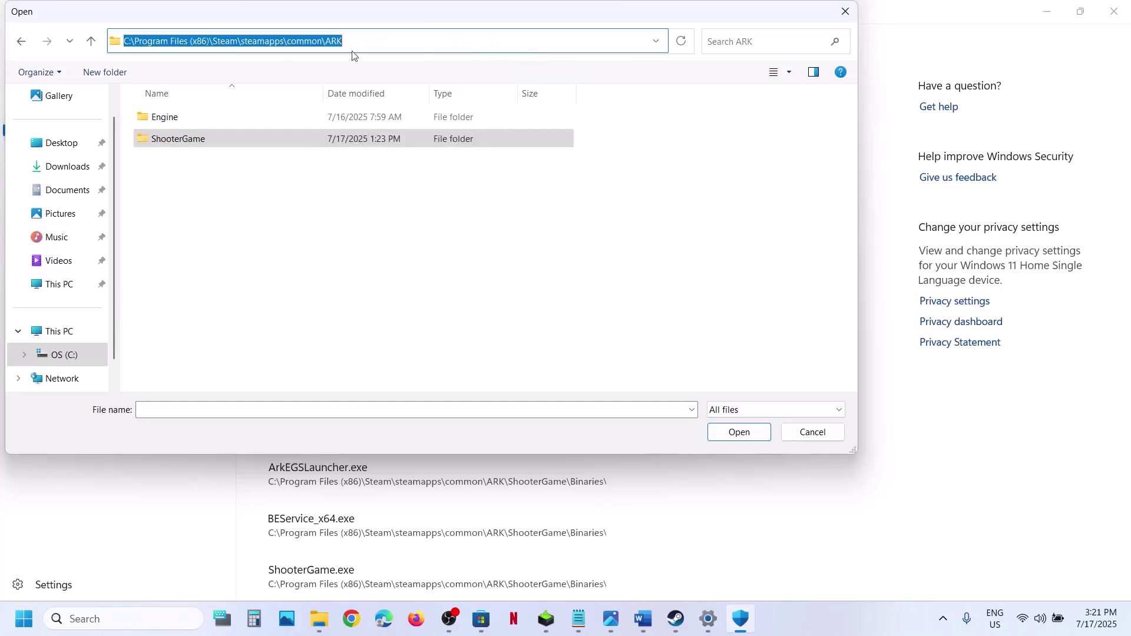
double_click(206, 142)
double_click(189, 121)
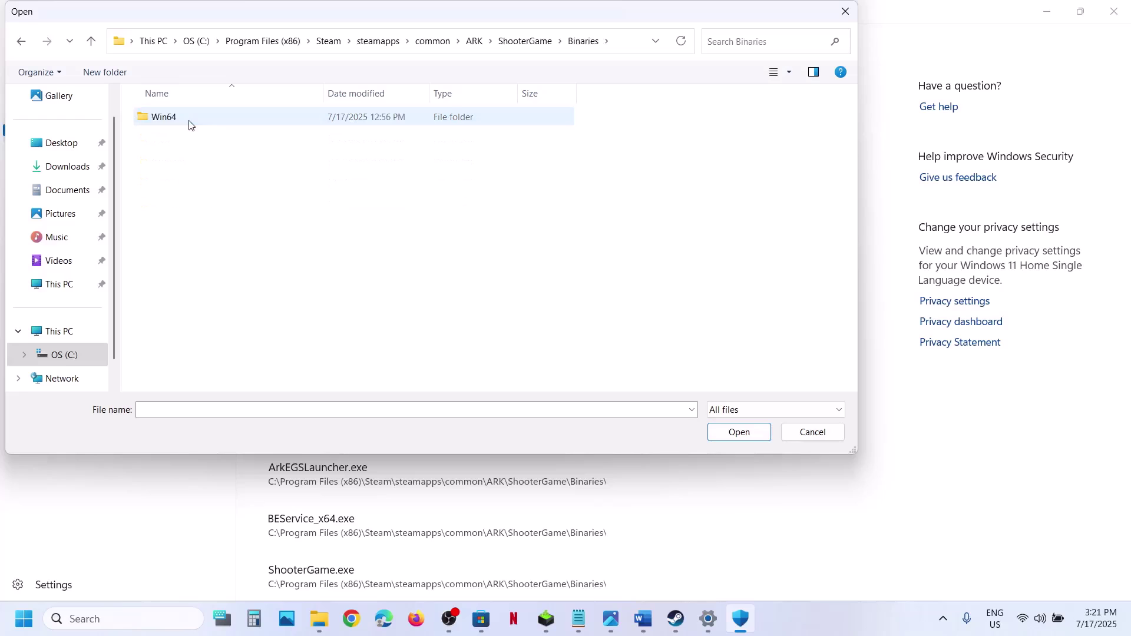
double_click(189, 121)
click(208, 145)
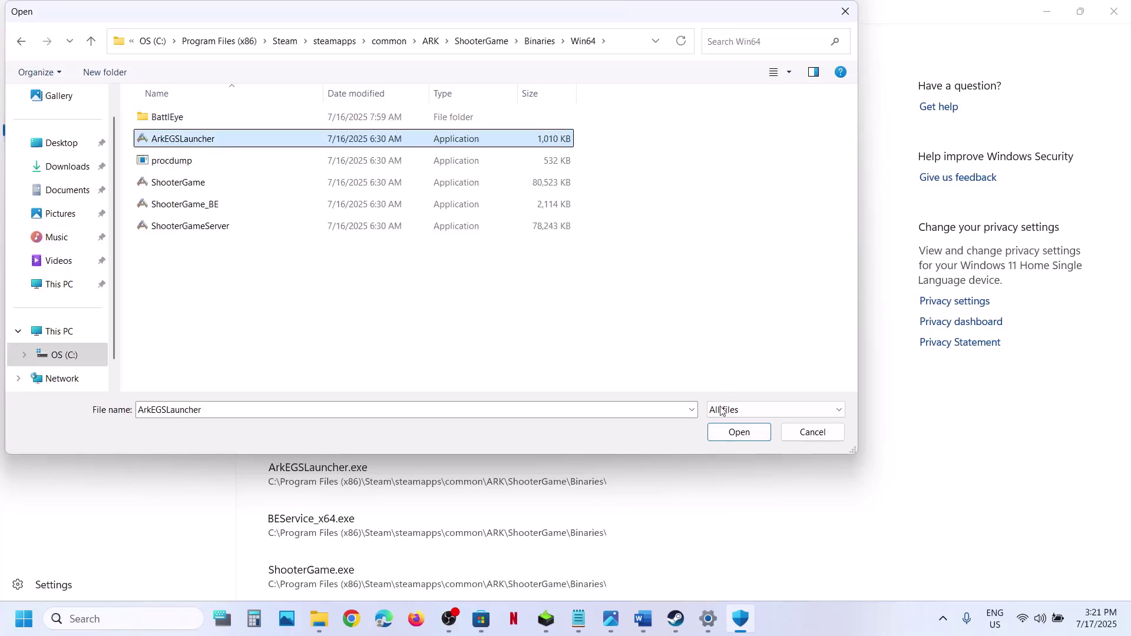
click(736, 431)
Allow the ShooterGame application from the Win64 folder through Controlled folder access
click(313, 154)
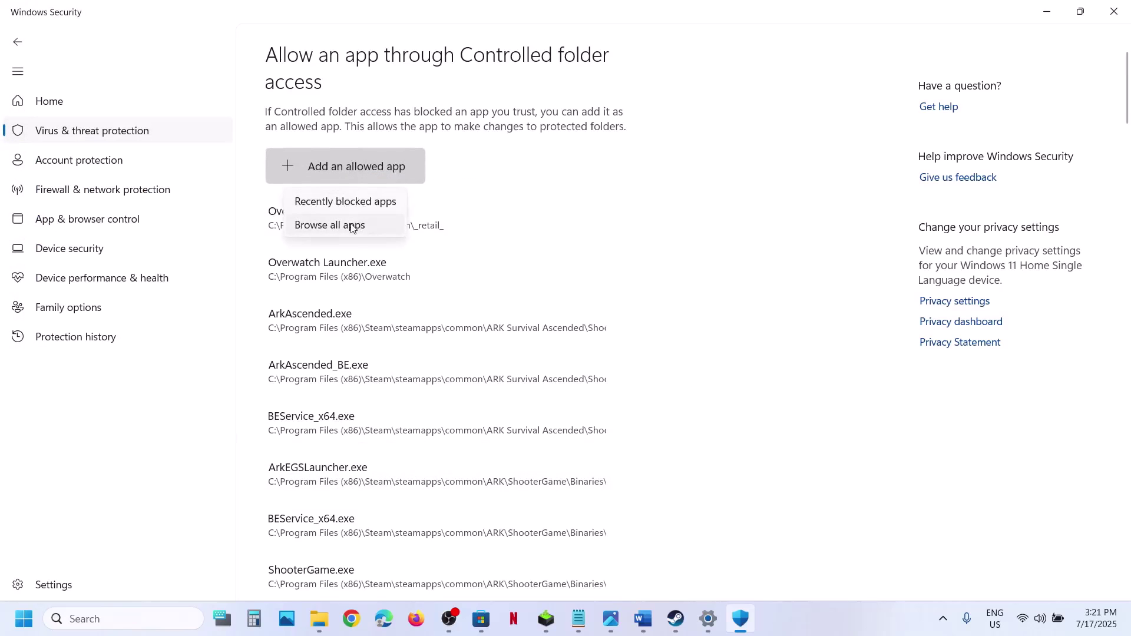
click(351, 227)
click(217, 185)
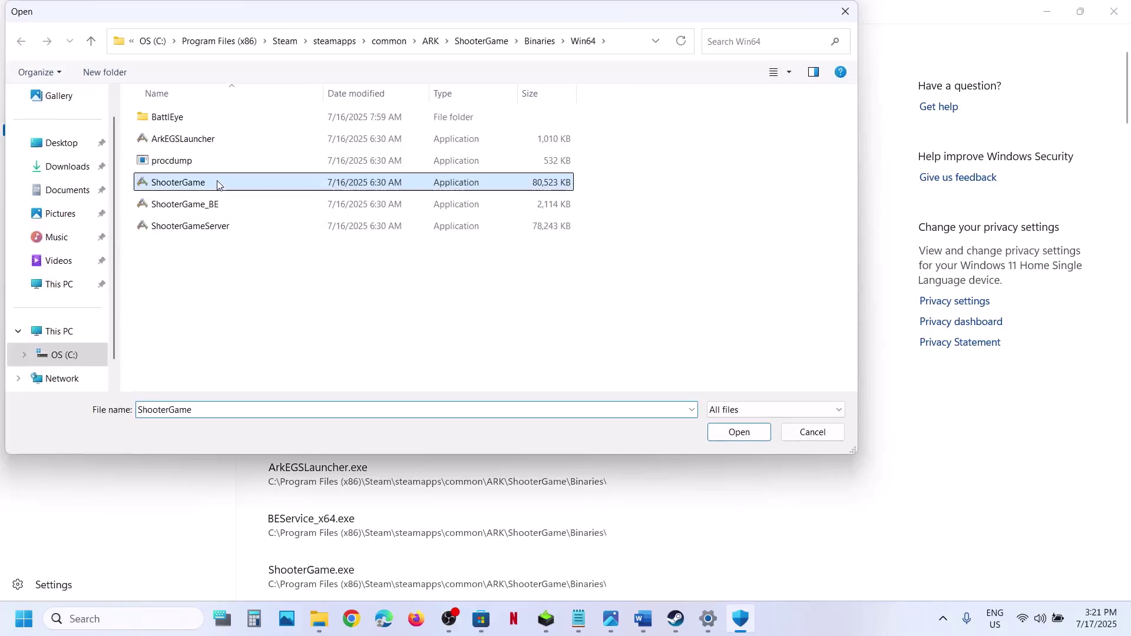
click(739, 432)
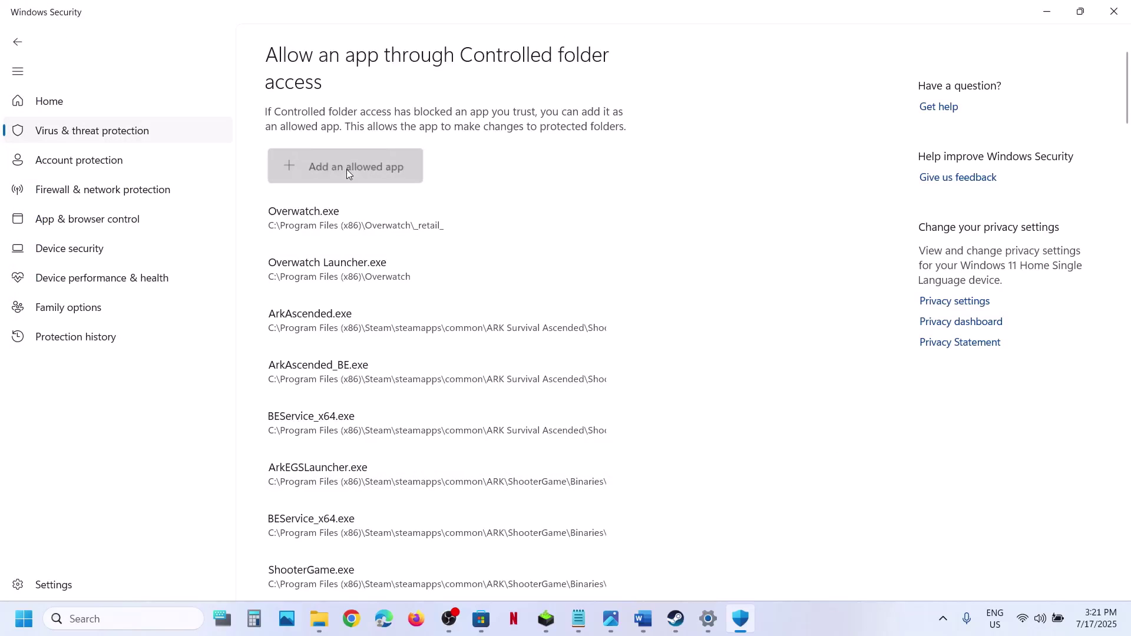
Allow the ShooterGame_BE application from the Win64 folder through Controlled folder access
click(347, 168)
click(345, 225)
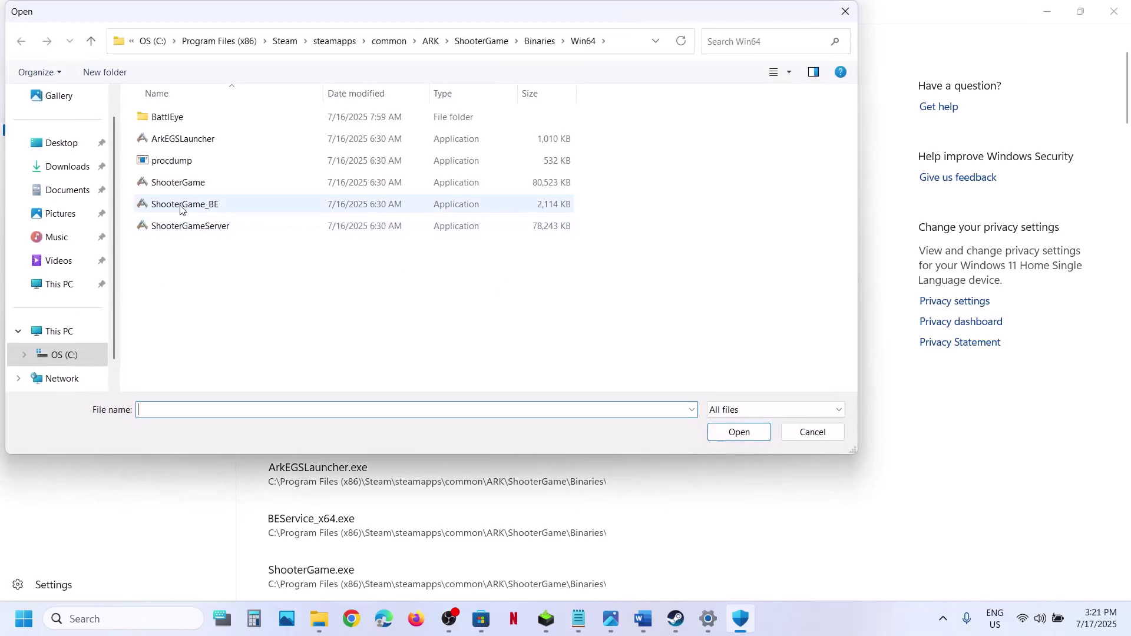
click(180, 207)
click(734, 432)
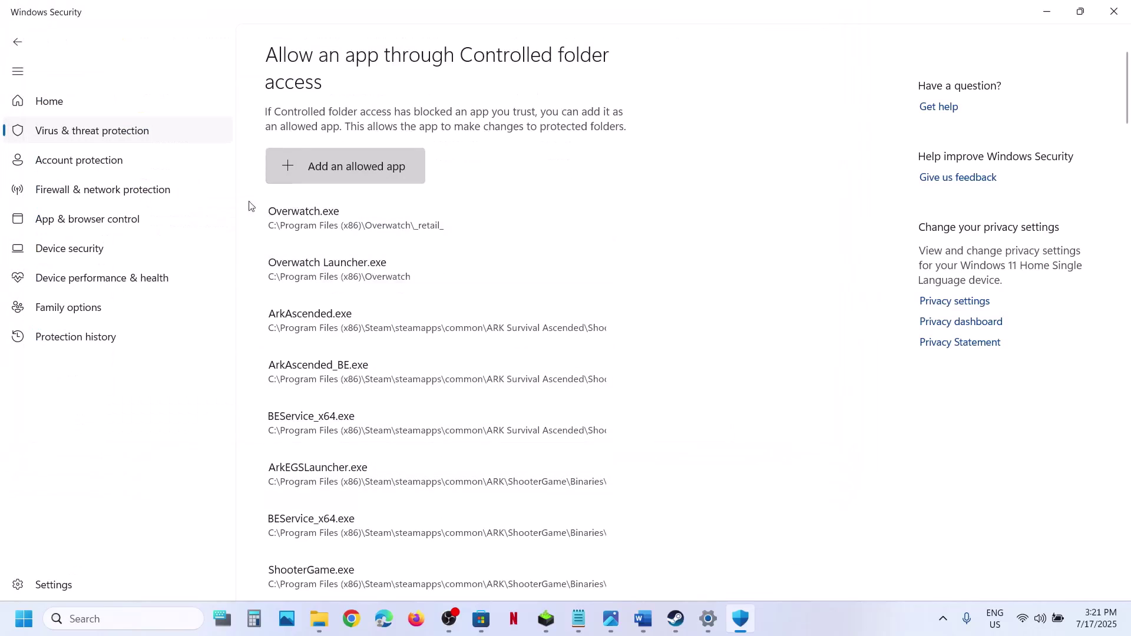
Allow the ShooterGameServer application from the Win64 folder through Controlled folder access
click(339, 166)
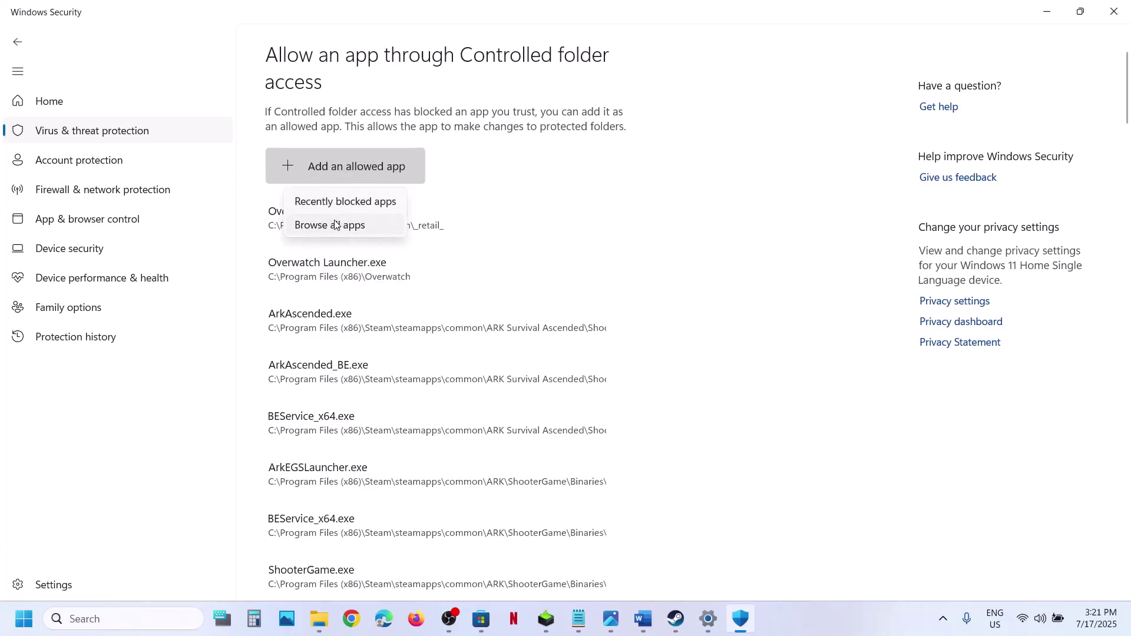
click(334, 225)
click(211, 230)
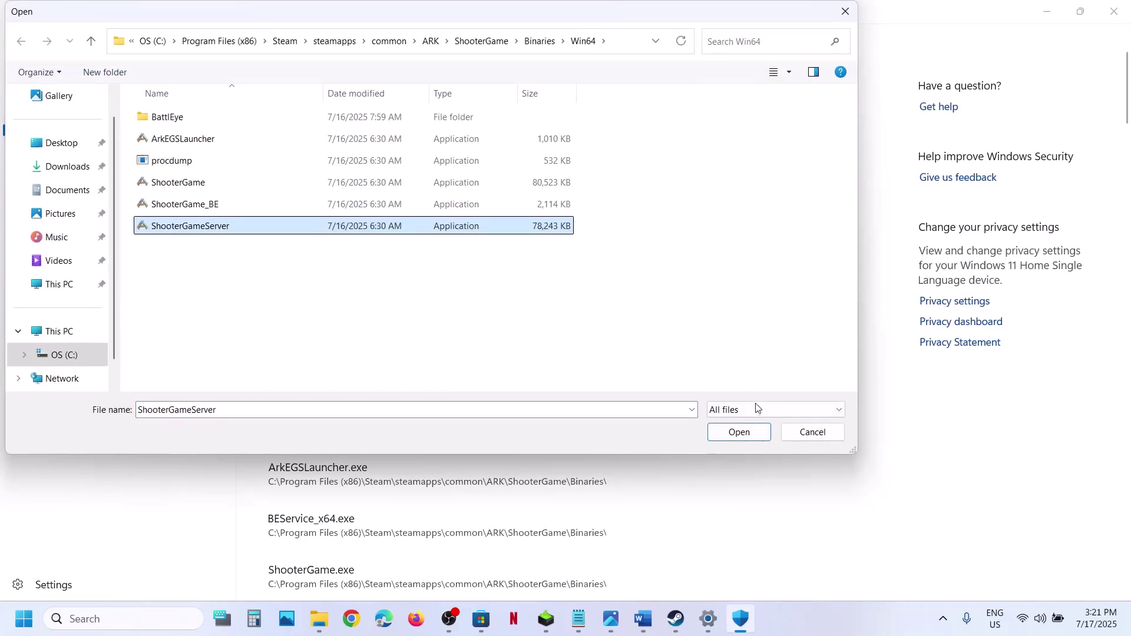
click(739, 432)
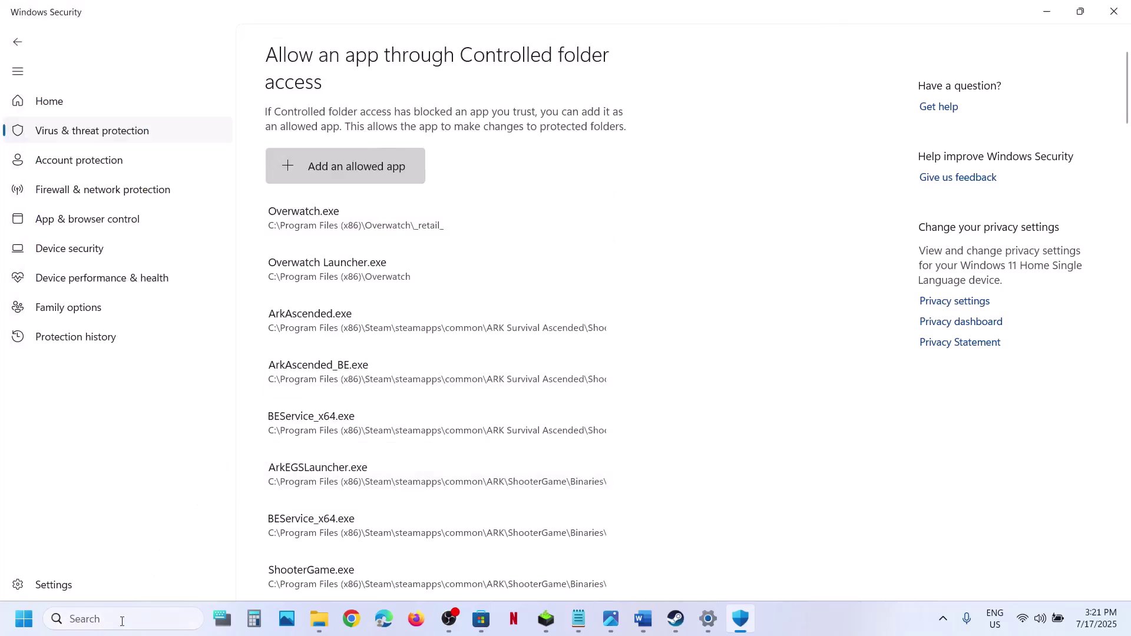
Open the Windows Defender Firewall allowed apps list in Control Panel's System and Security section and unlock its settings for changes
click(117, 620)
text(control)
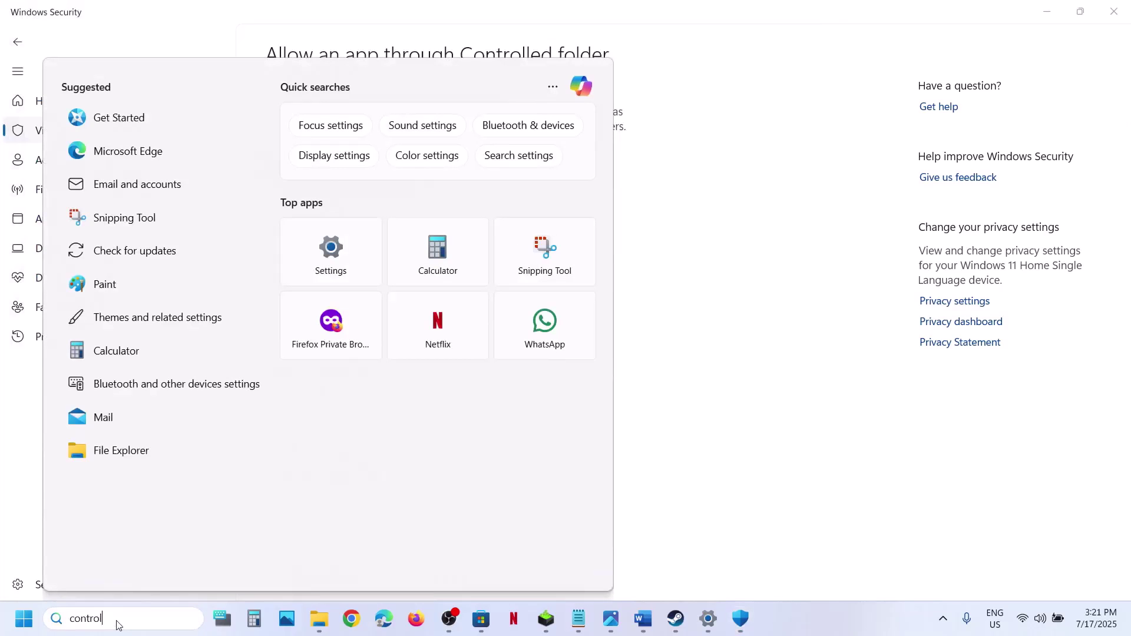
key(Return)
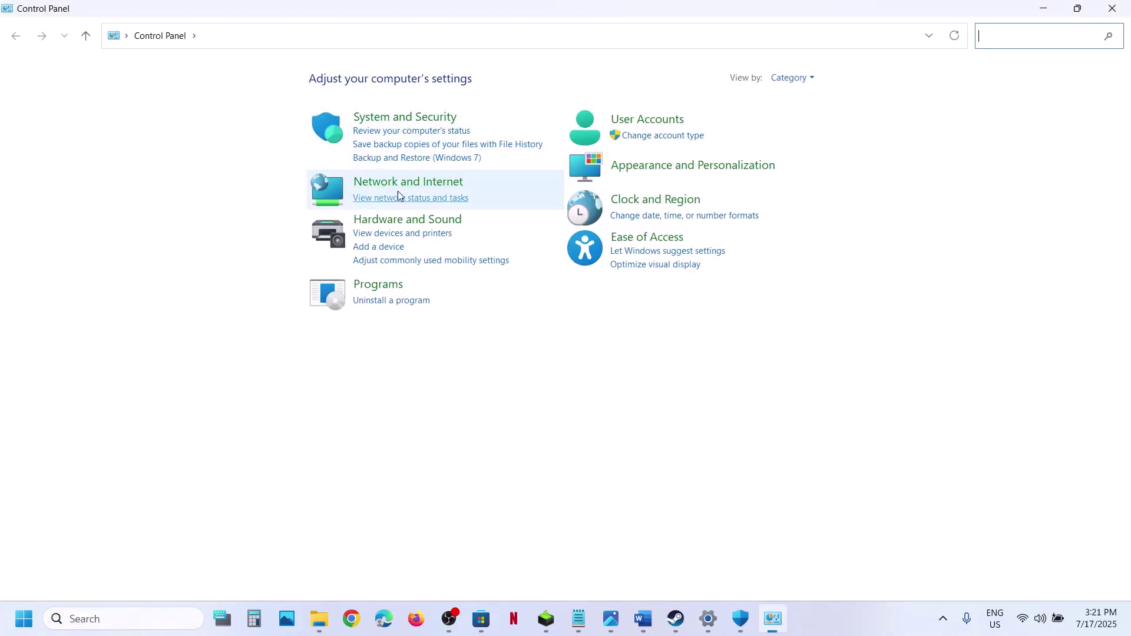
click(408, 117)
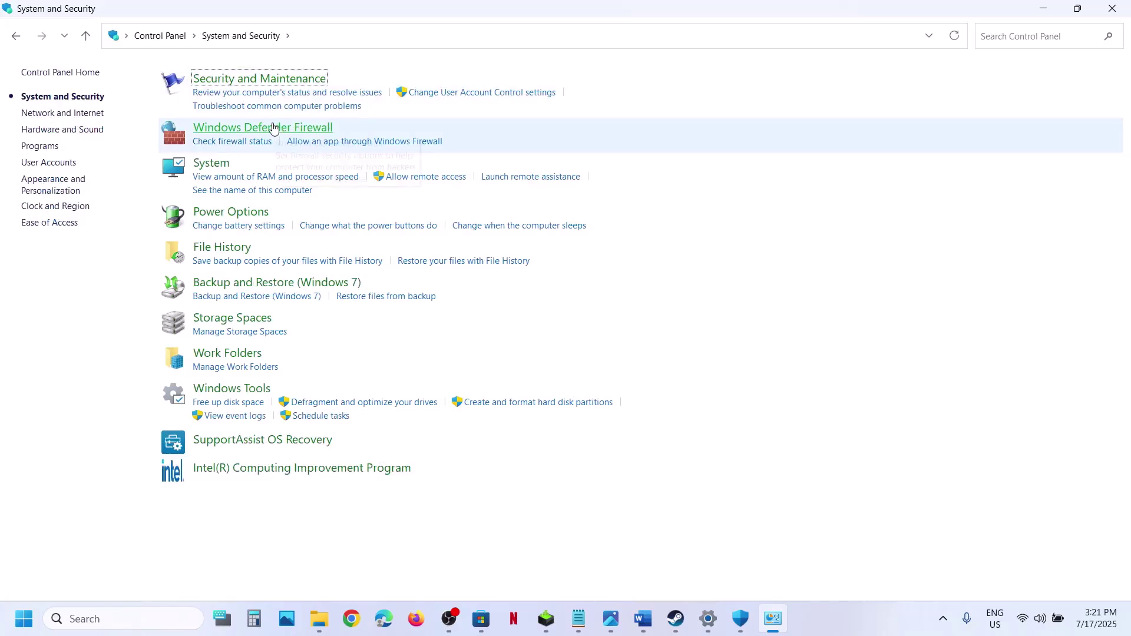
click(274, 128)
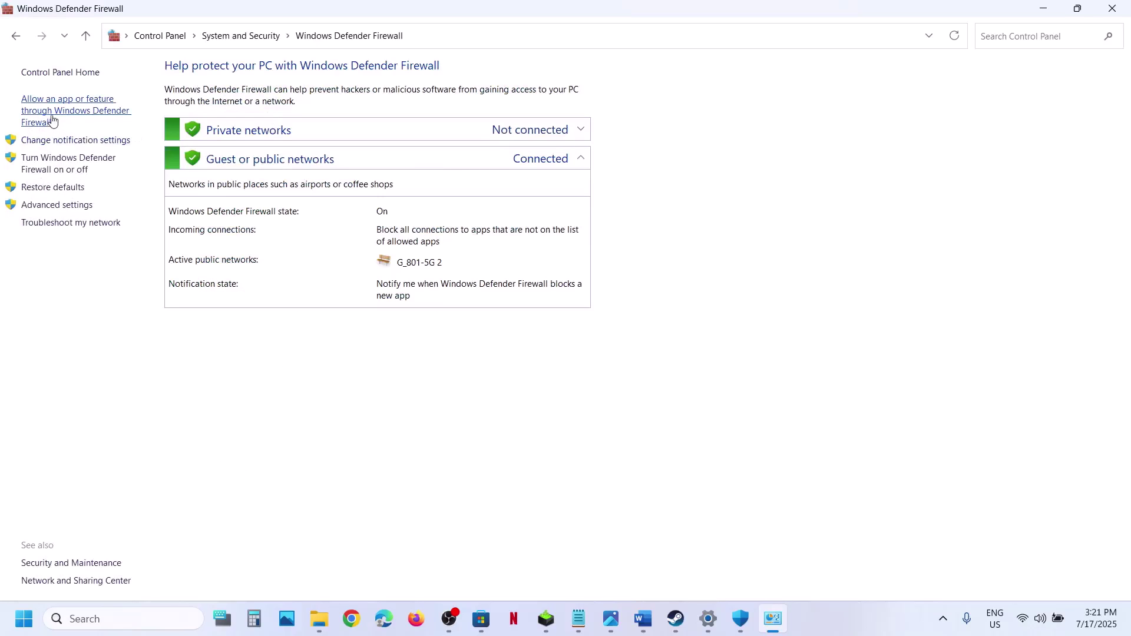
click(54, 118)
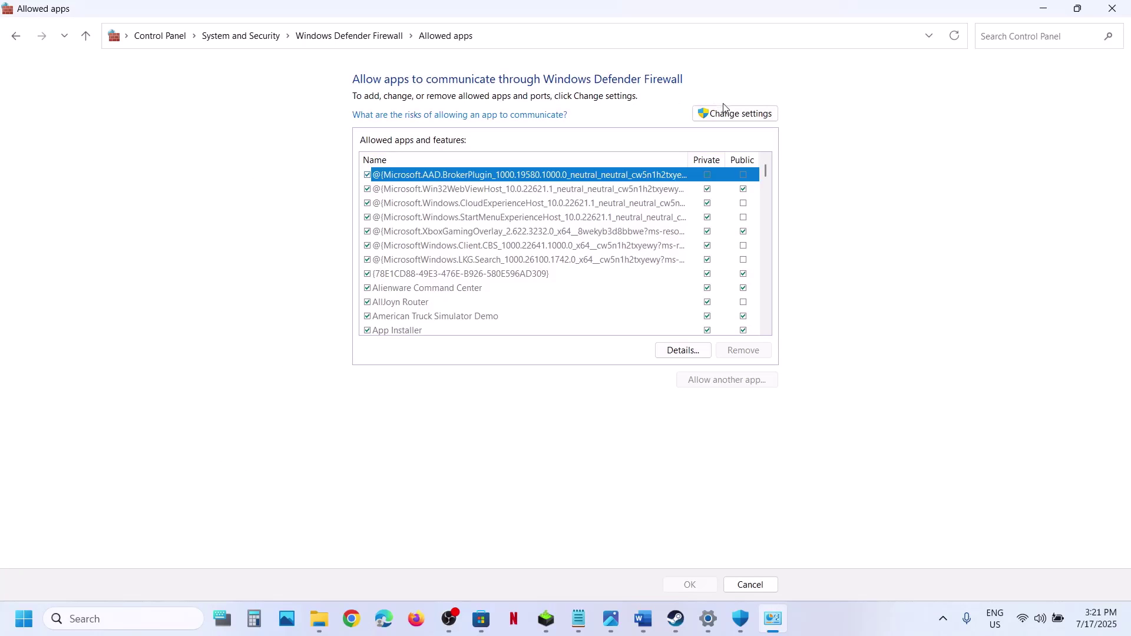
click(726, 113)
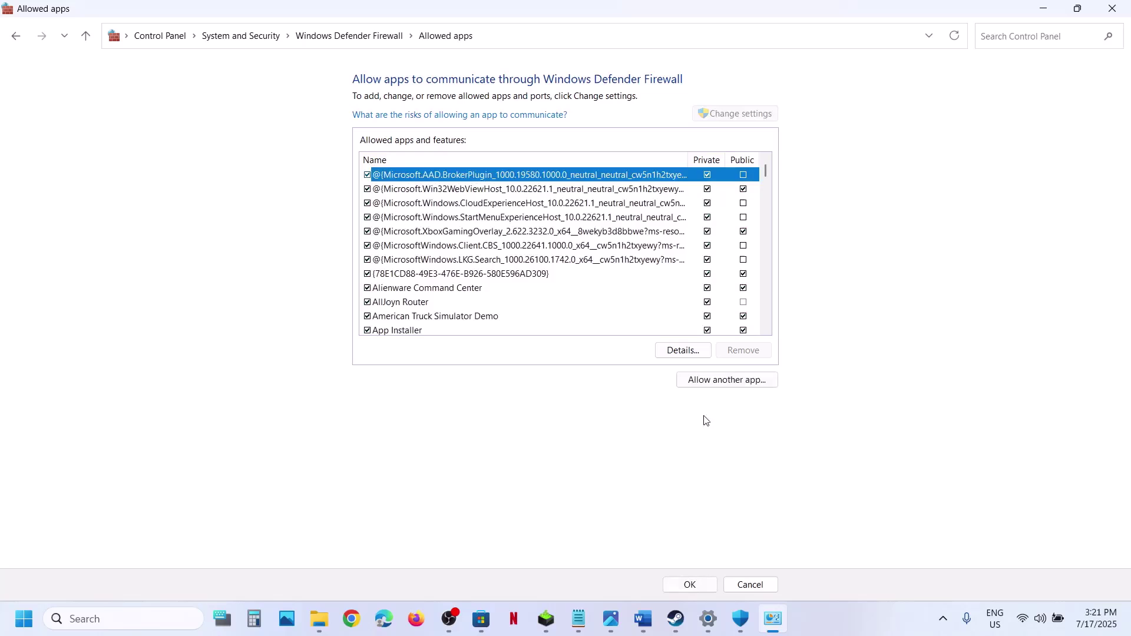
Start adding another firewall app and browse to the Win64 folder under ARK's ShooterGame\Binaries folder
click(707, 384)
click(677, 379)
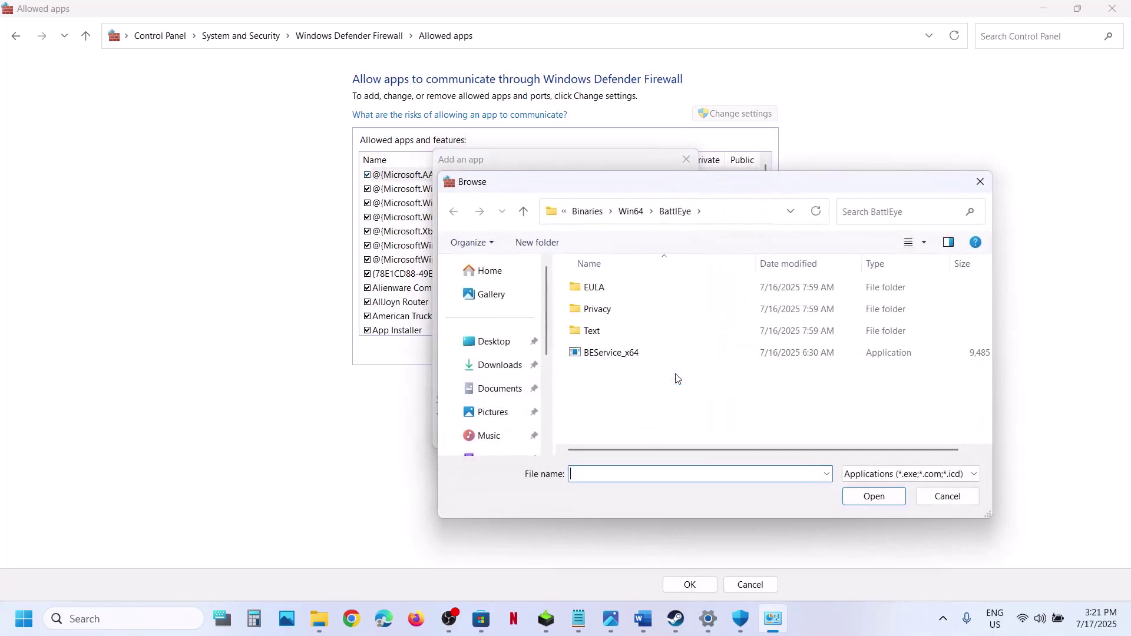
click(583, 213)
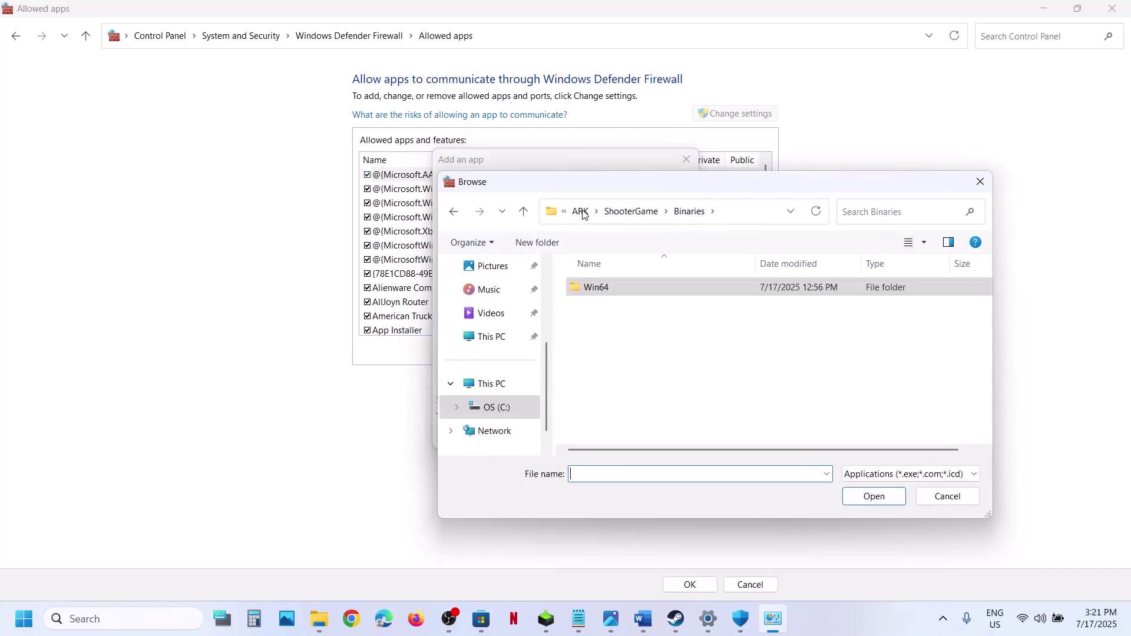
click(584, 212)
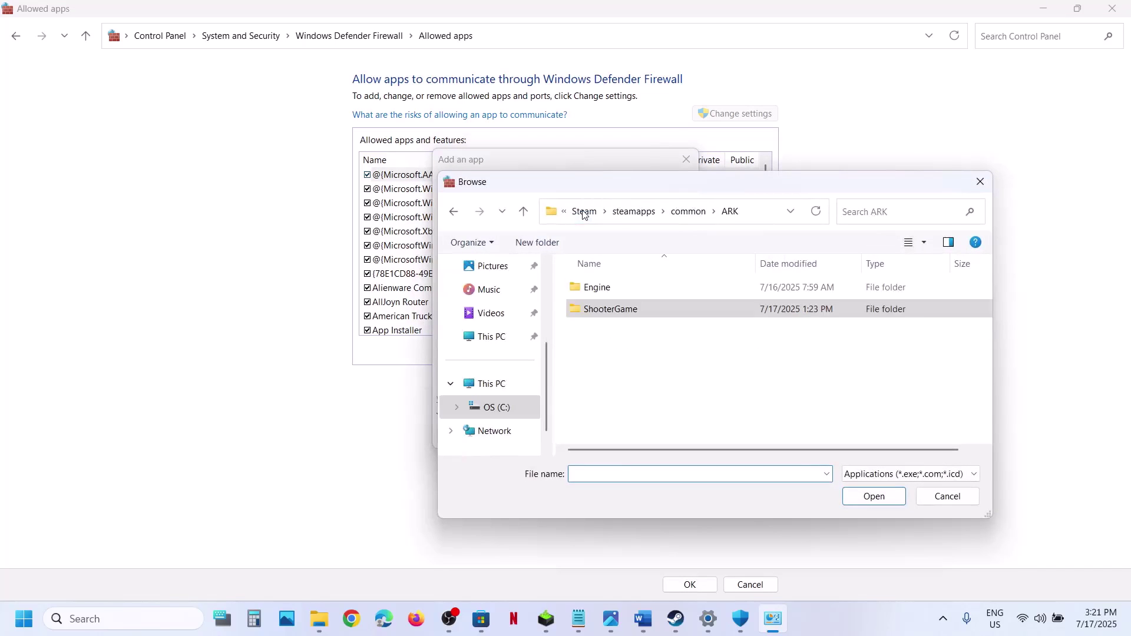
double_click(607, 309)
click(609, 266)
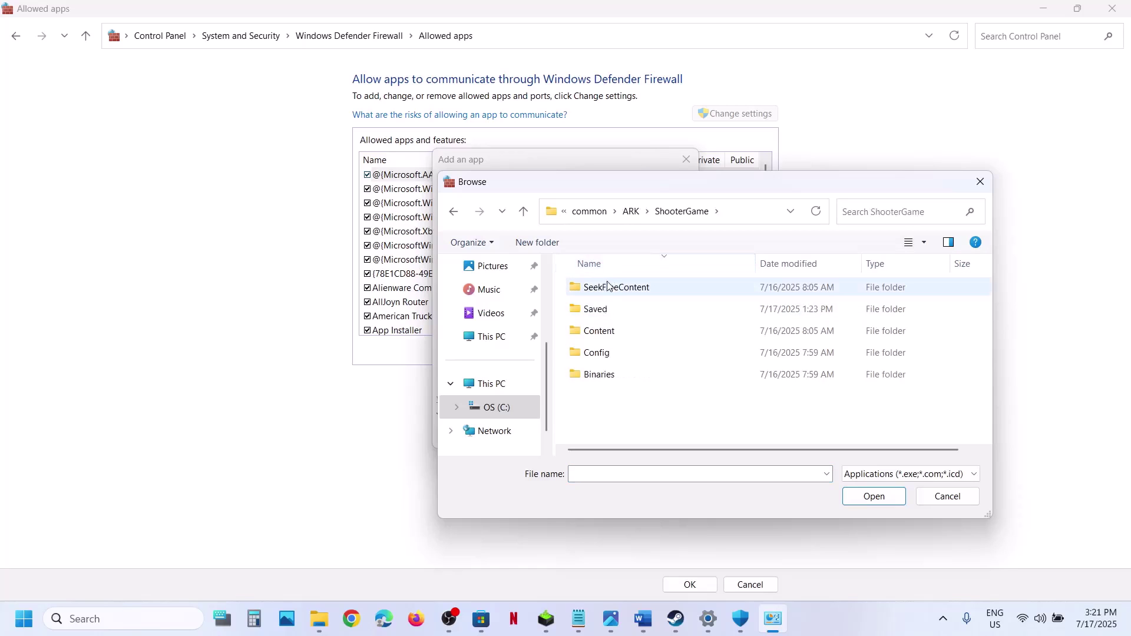
click(609, 266)
click(607, 289)
double_click(607, 288)
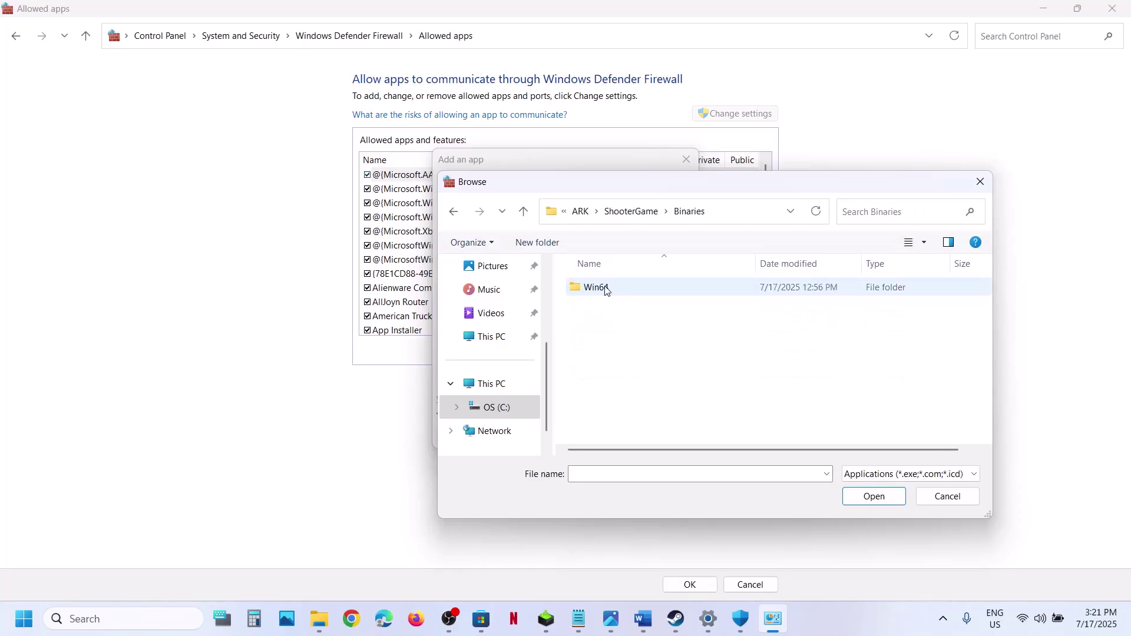
double_click(607, 288)
Try to add the ArkEGSLauncher application from the Win64 folder to the firewall's allowed apps
click(632, 313)
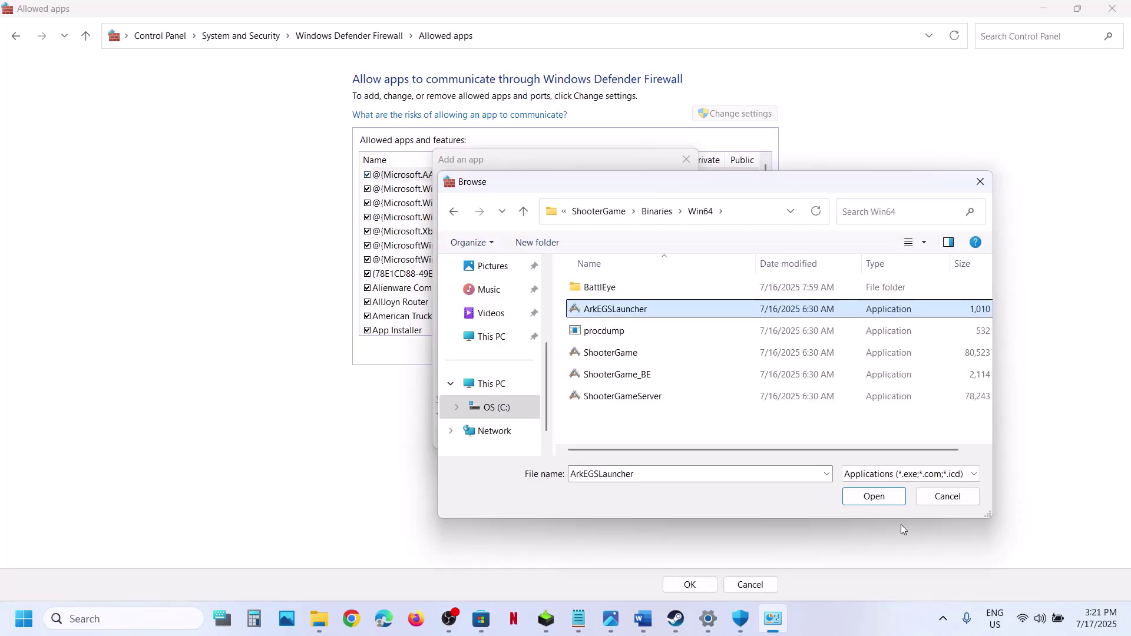
click(877, 499)
click(626, 439)
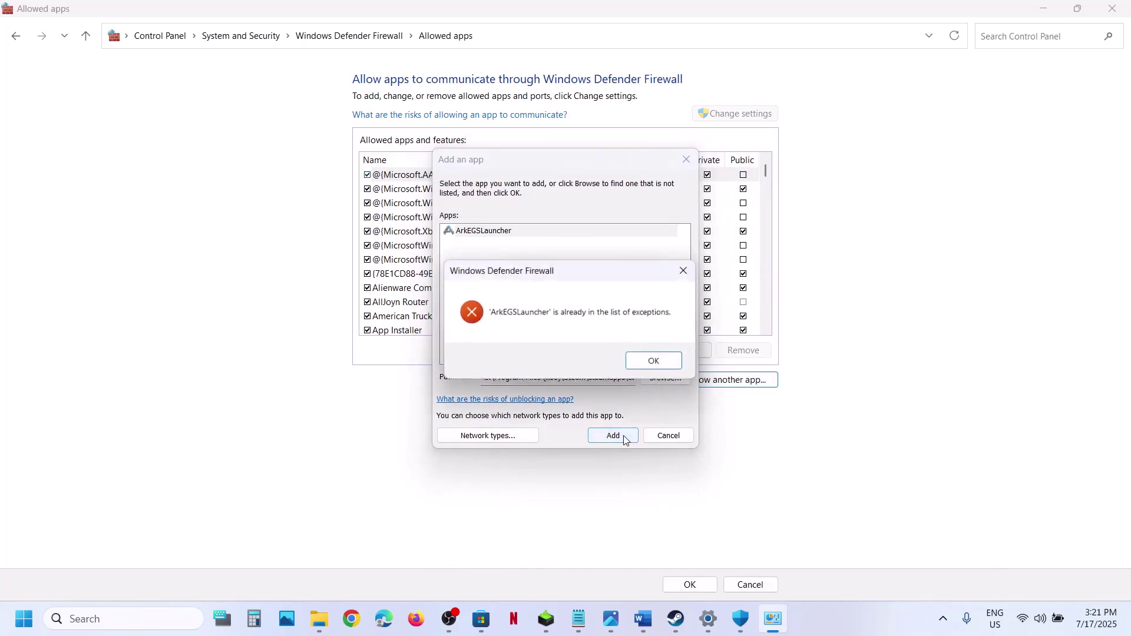
click(642, 362)
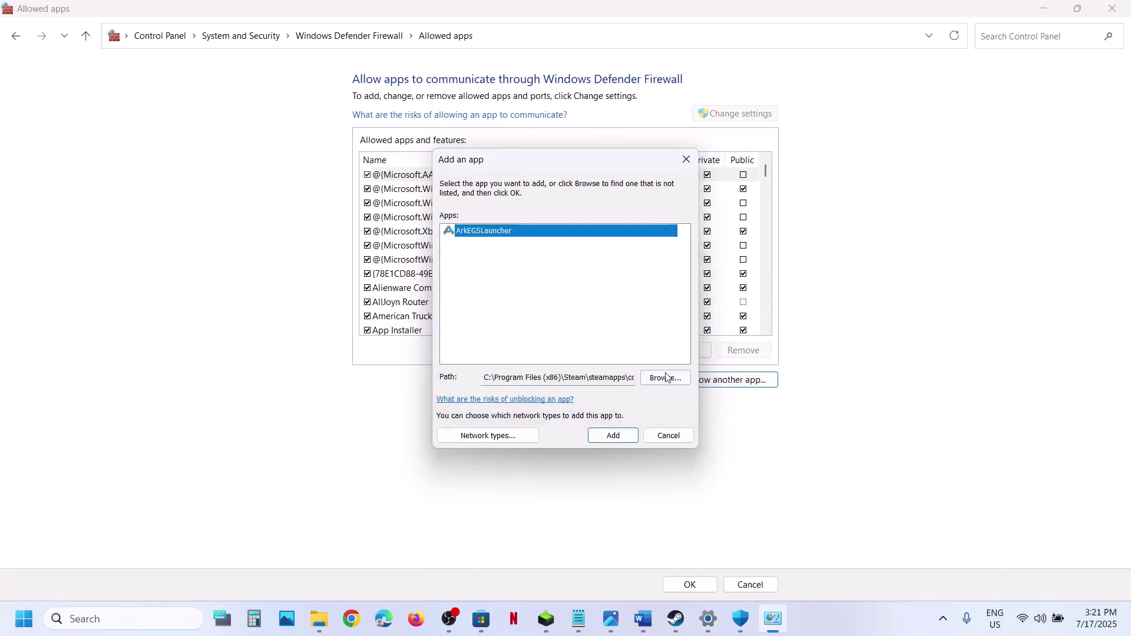
Try to add the ShooterGame application from the Win64 folder to the firewall's allowed apps
click(668, 378)
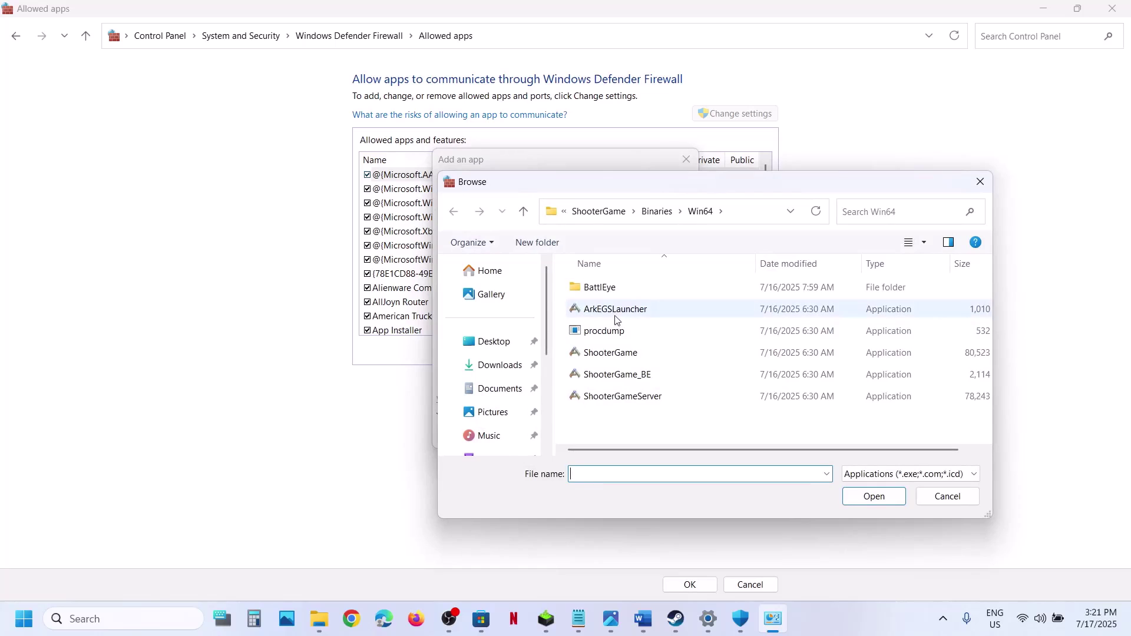
click(608, 353)
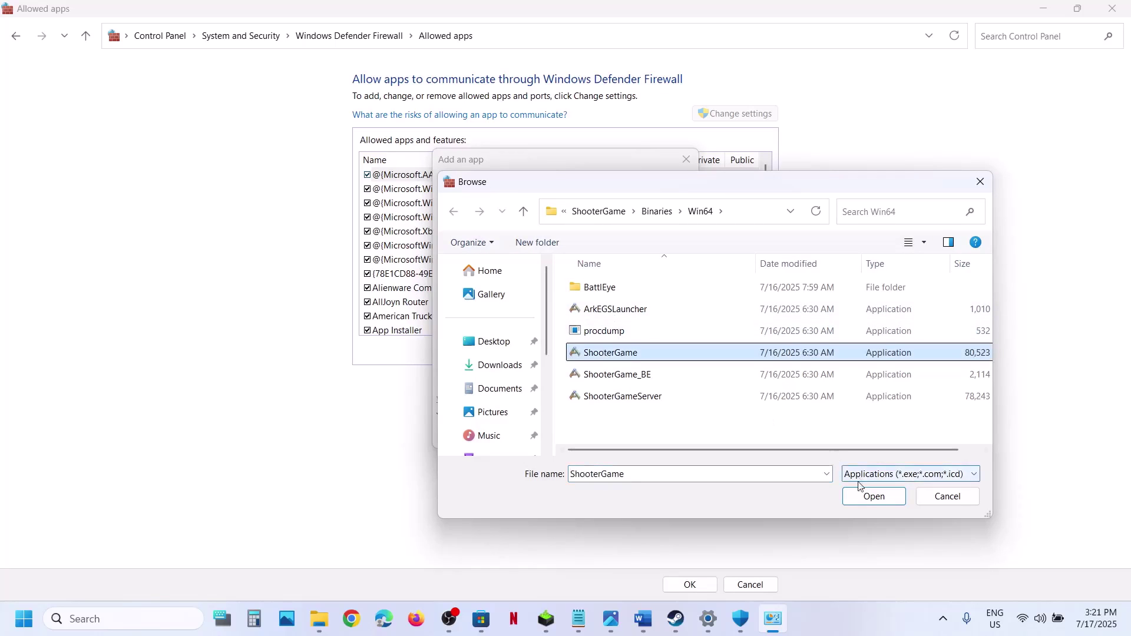
click(864, 495)
click(619, 436)
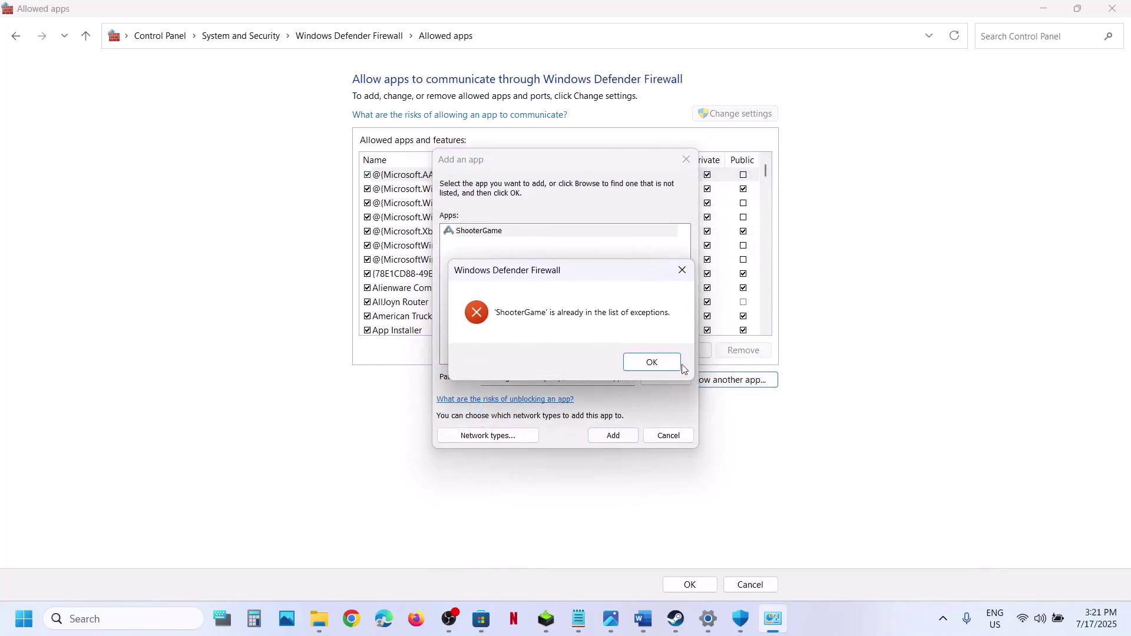
click(675, 363)
Try to add the ShooterGame_BE application from the Win64 folder to the firewall's allowed apps
click(671, 382)
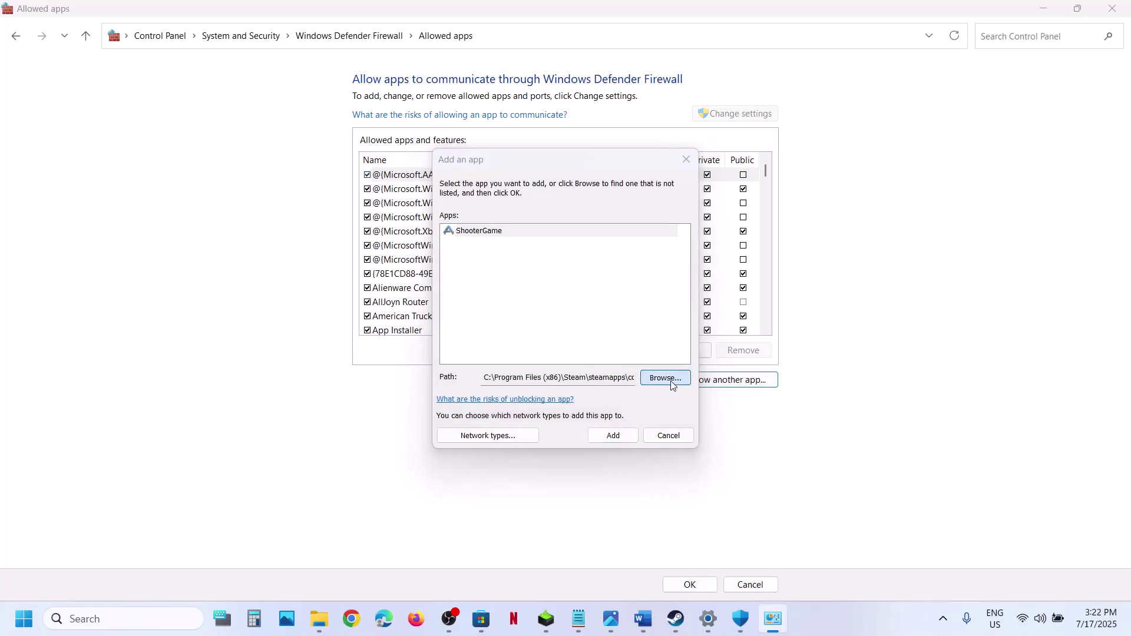
double_click(612, 379)
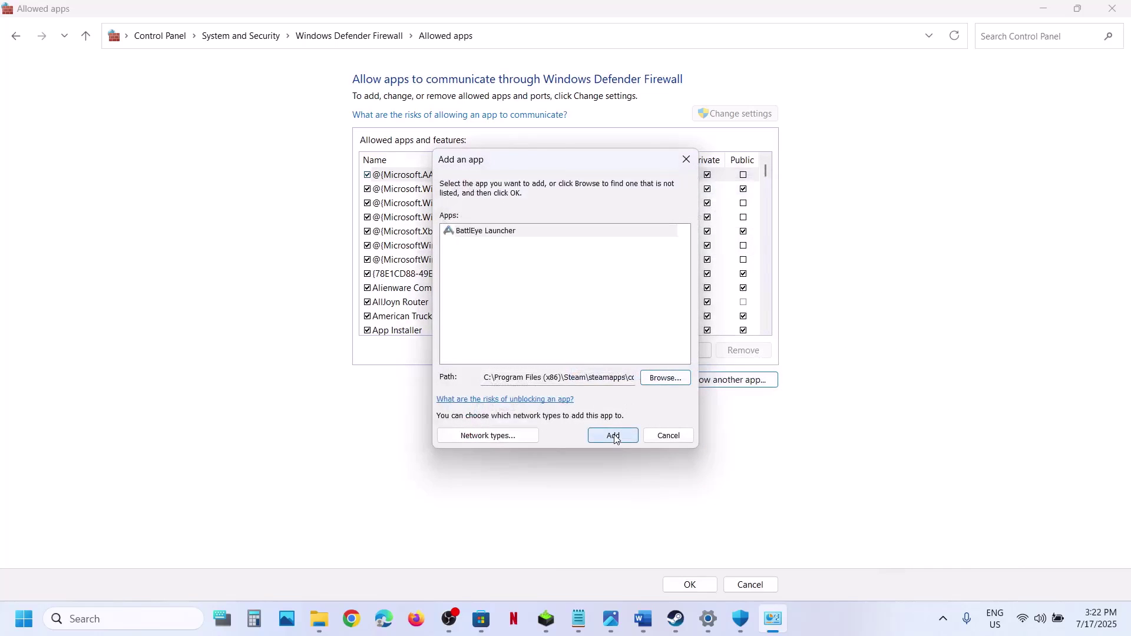
click(615, 439)
click(672, 366)
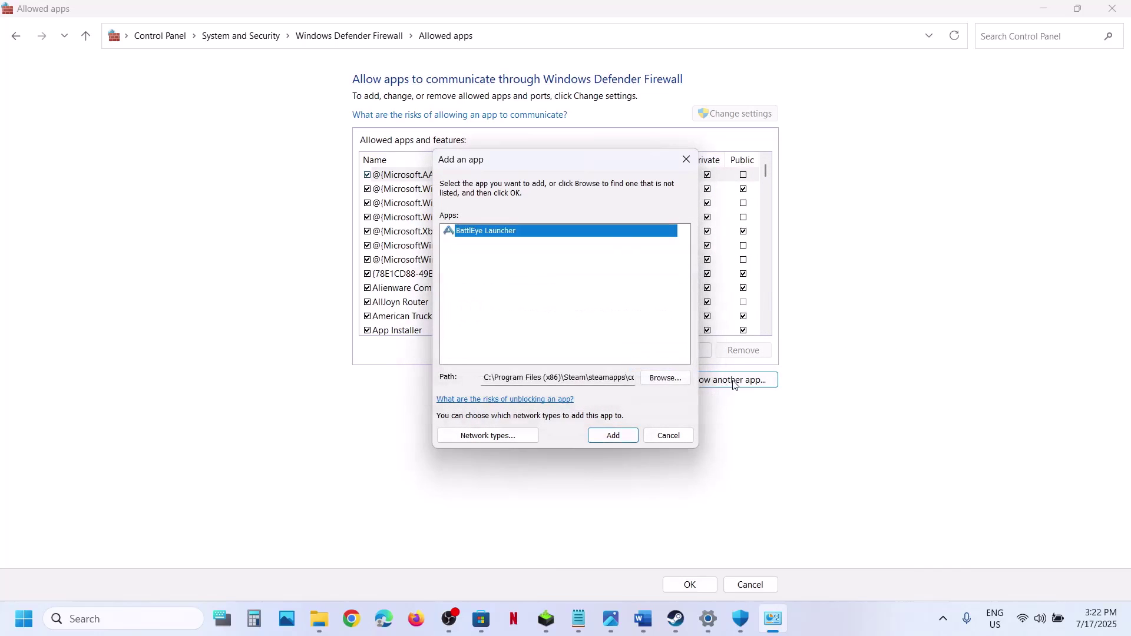
Try to add the ShooterGameServer application from the Win64 folder to the firewall's allowed apps
click(666, 385)
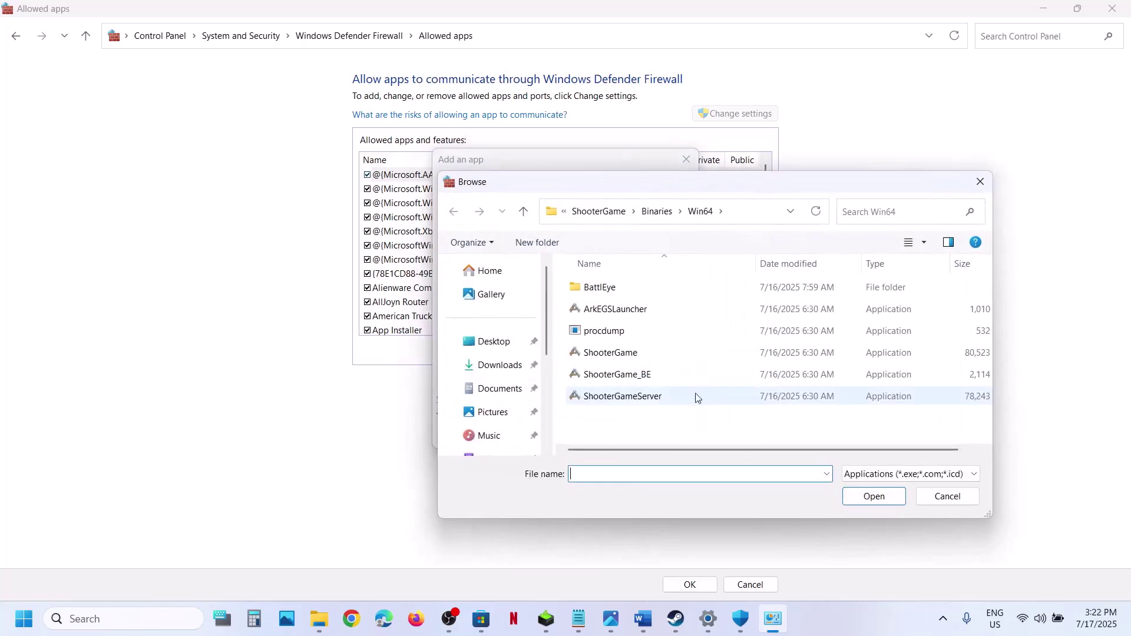
click(660, 403)
click(878, 504)
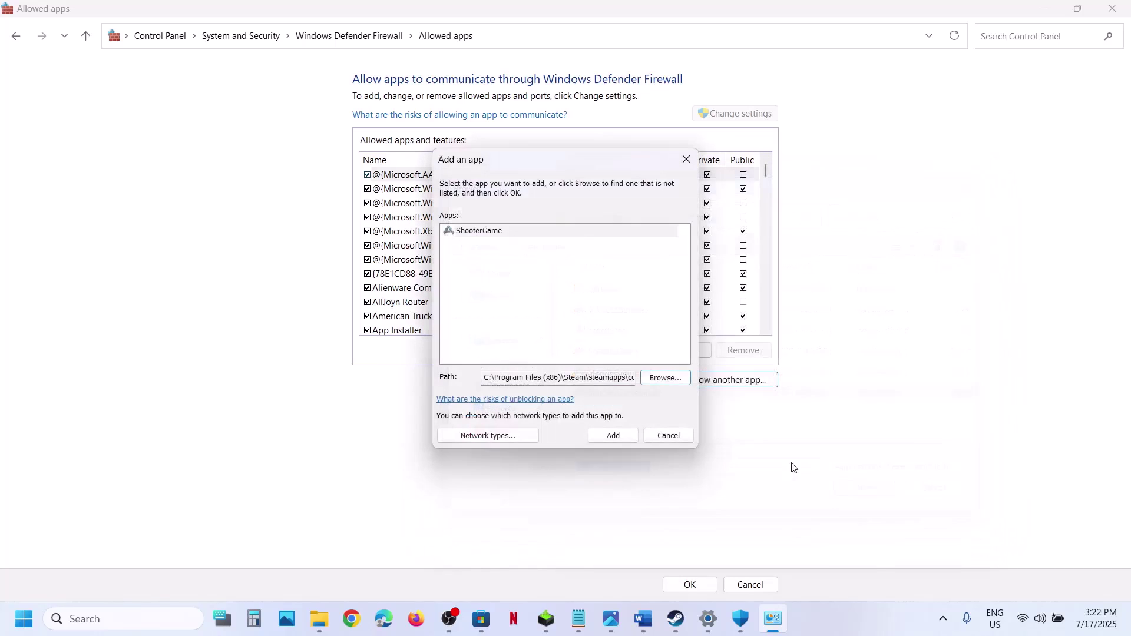
click(599, 437)
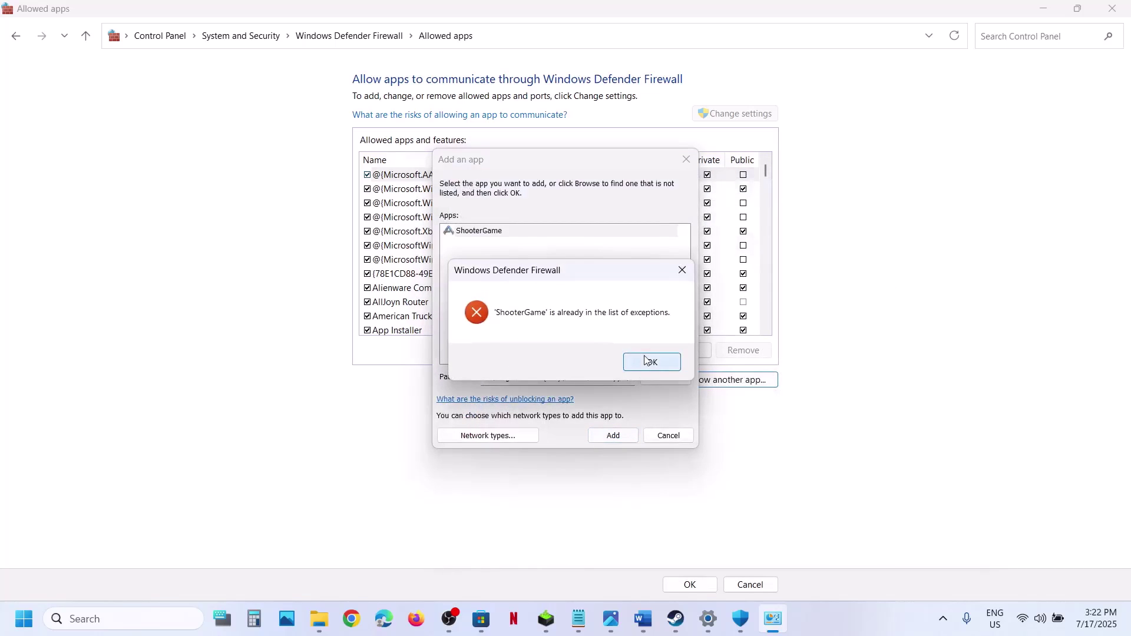
click(645, 361)
Choose BEService_x64 from the BattlEye folder inside Win64 as the app to add to the firewall
click(666, 379)
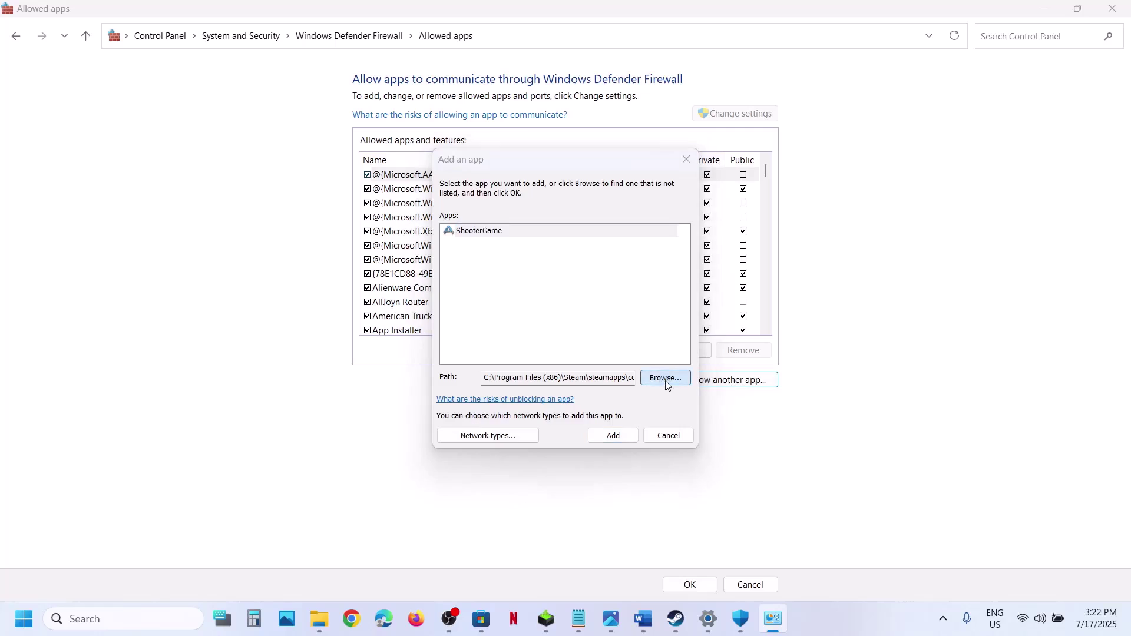
click(609, 287)
double_click(608, 286)
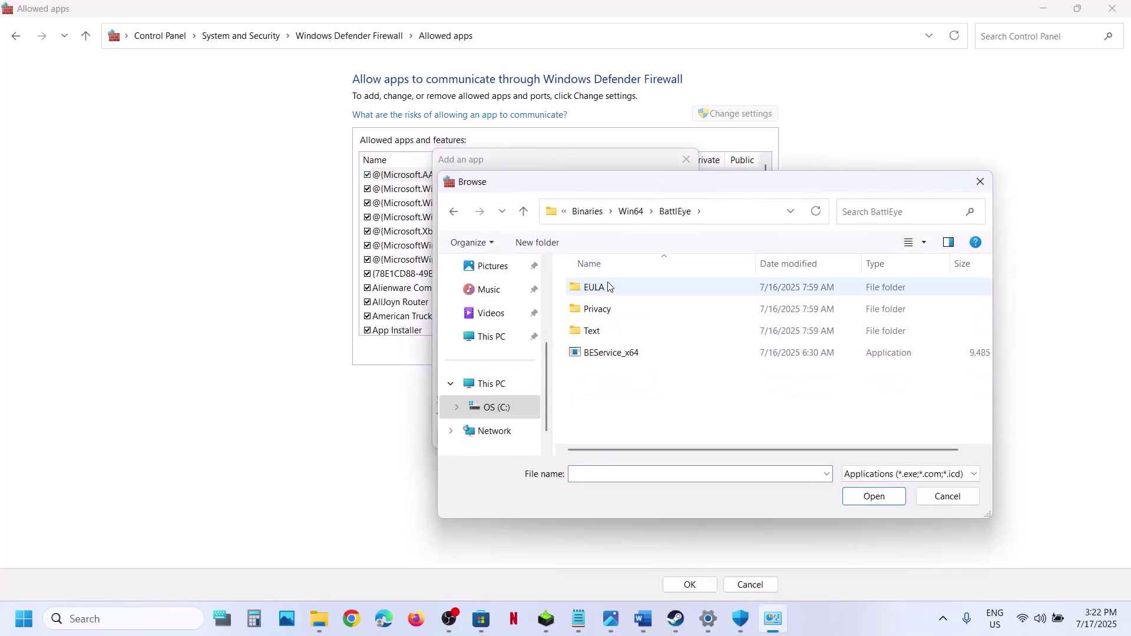
click(610, 352)
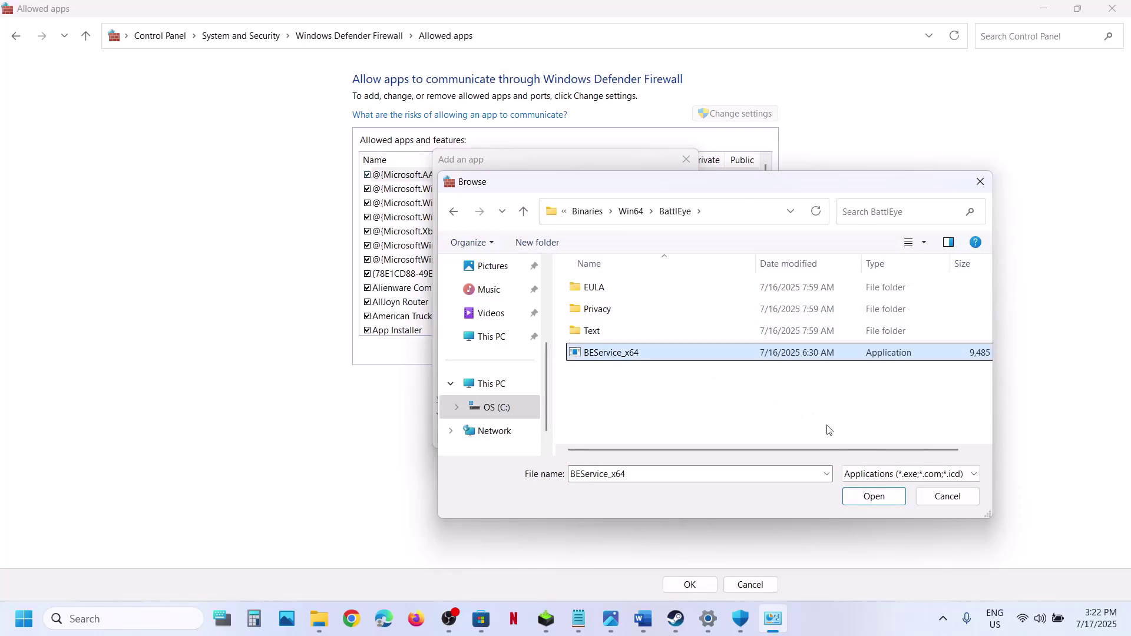
click(860, 496)
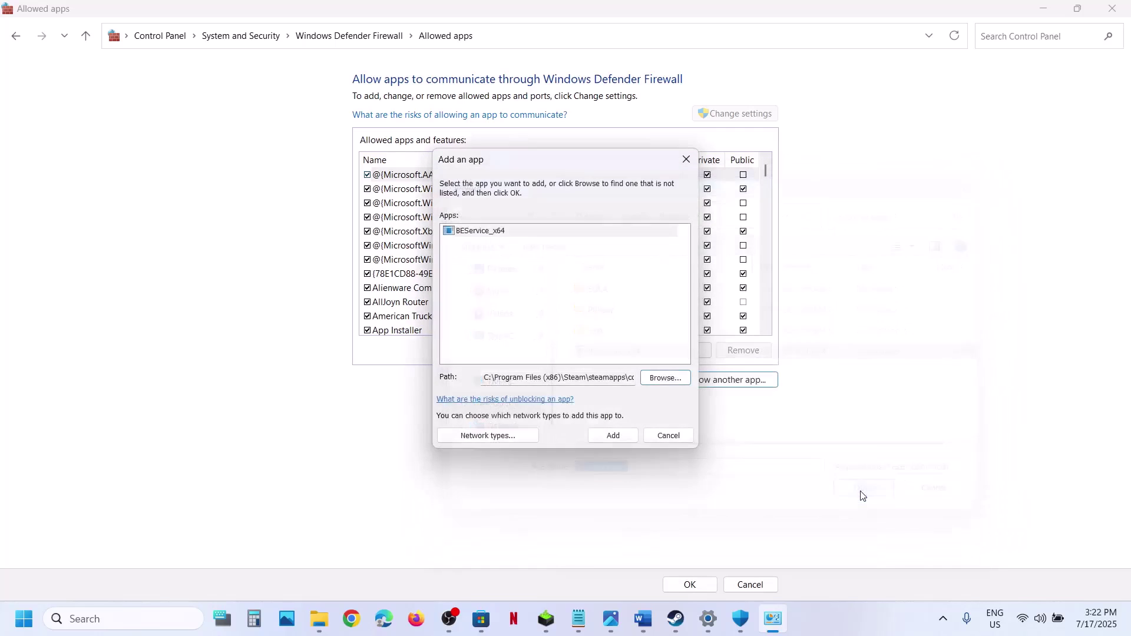
Switch to Windows Security, allow BattlEye's BEService_x64 through Controlled folder access, and close both Windows Security and the firewall settings without adding the app
click(742, 617)
click(345, 168)
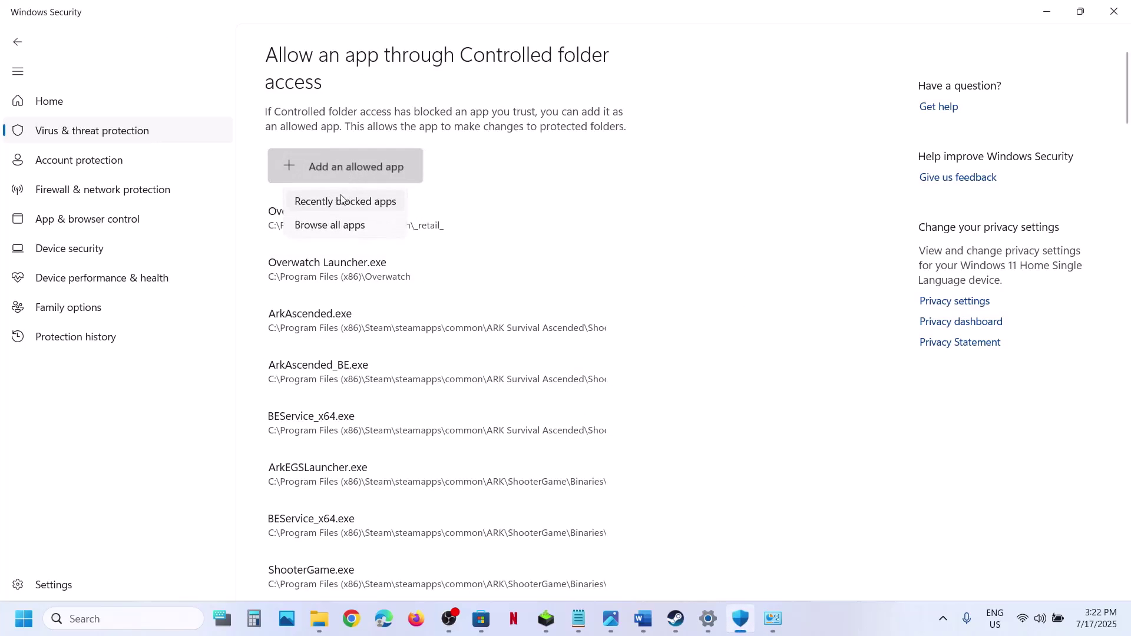
click(327, 225)
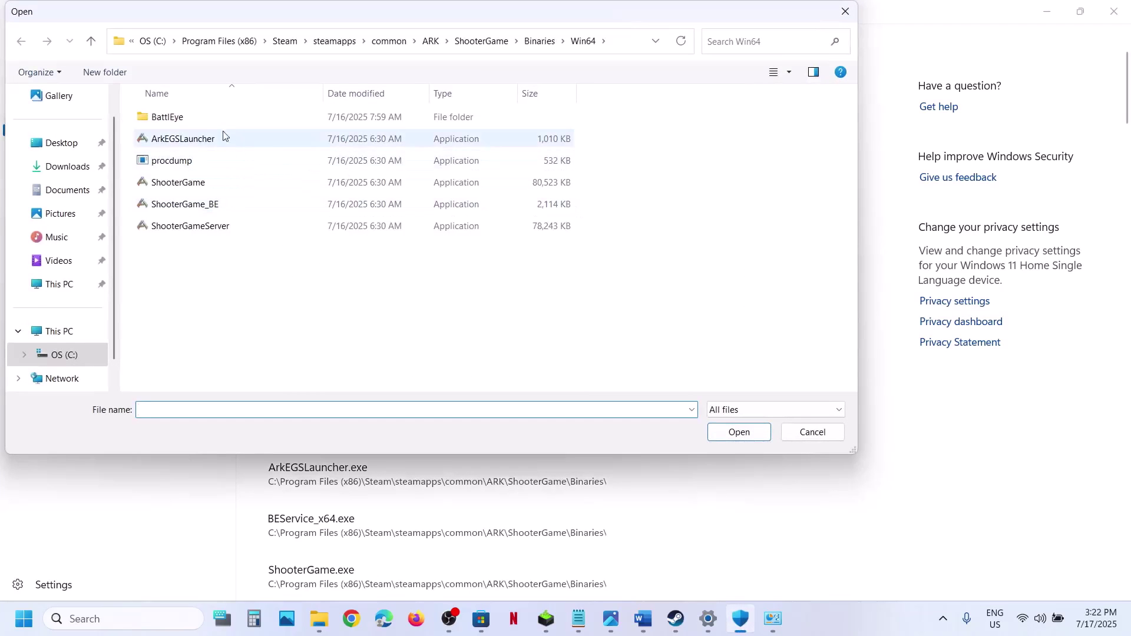
double_click(207, 119)
click(179, 186)
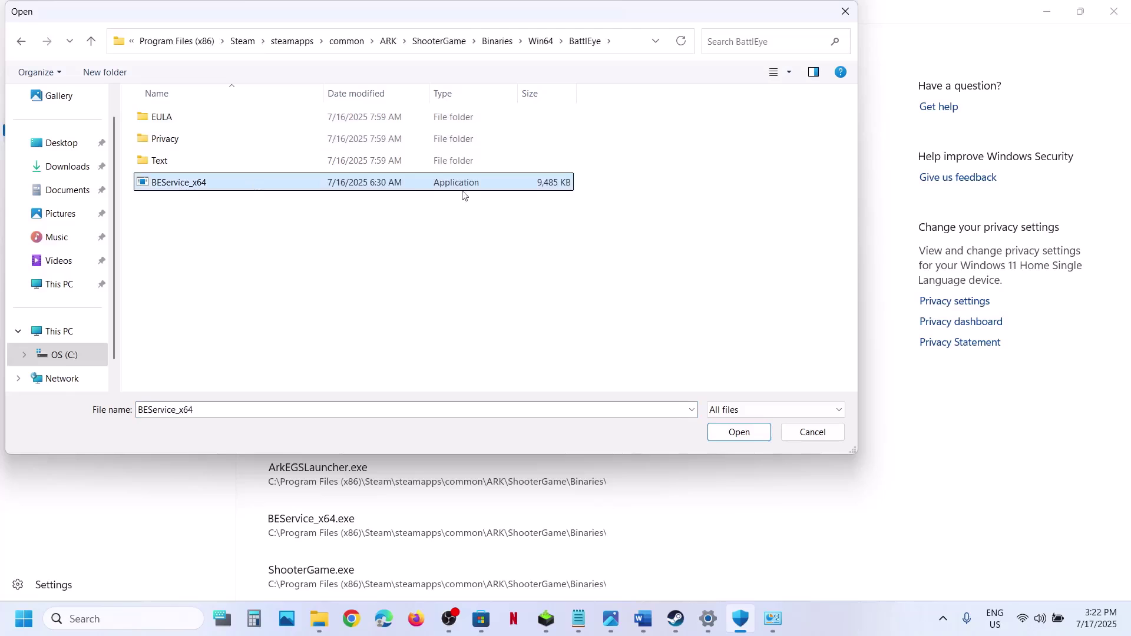
click(738, 432)
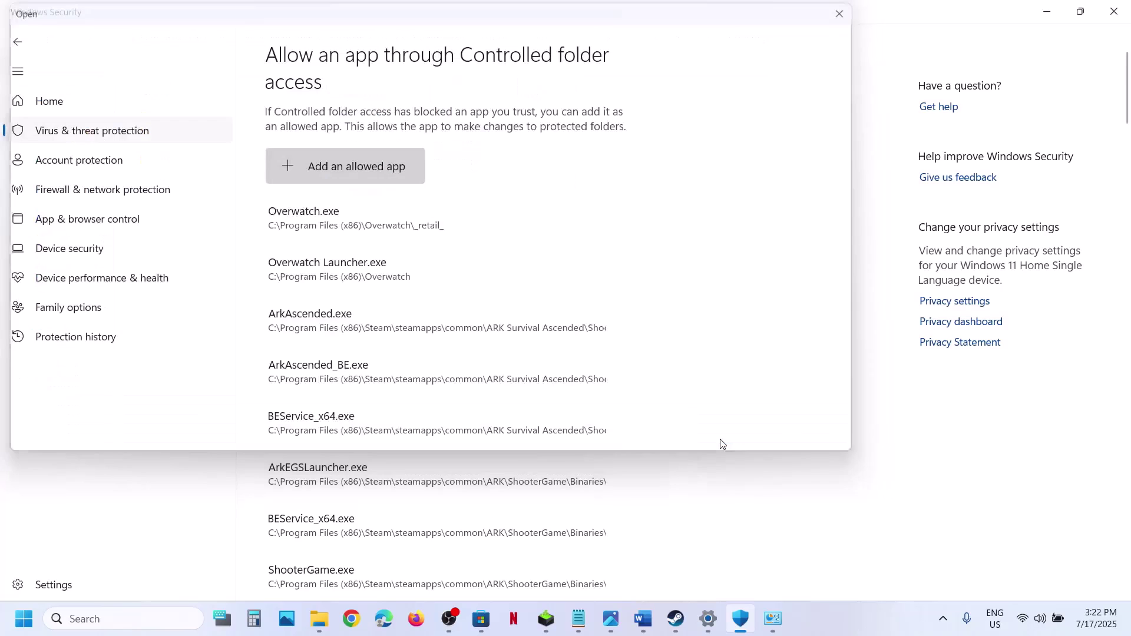
click(1113, 11)
click(657, 437)
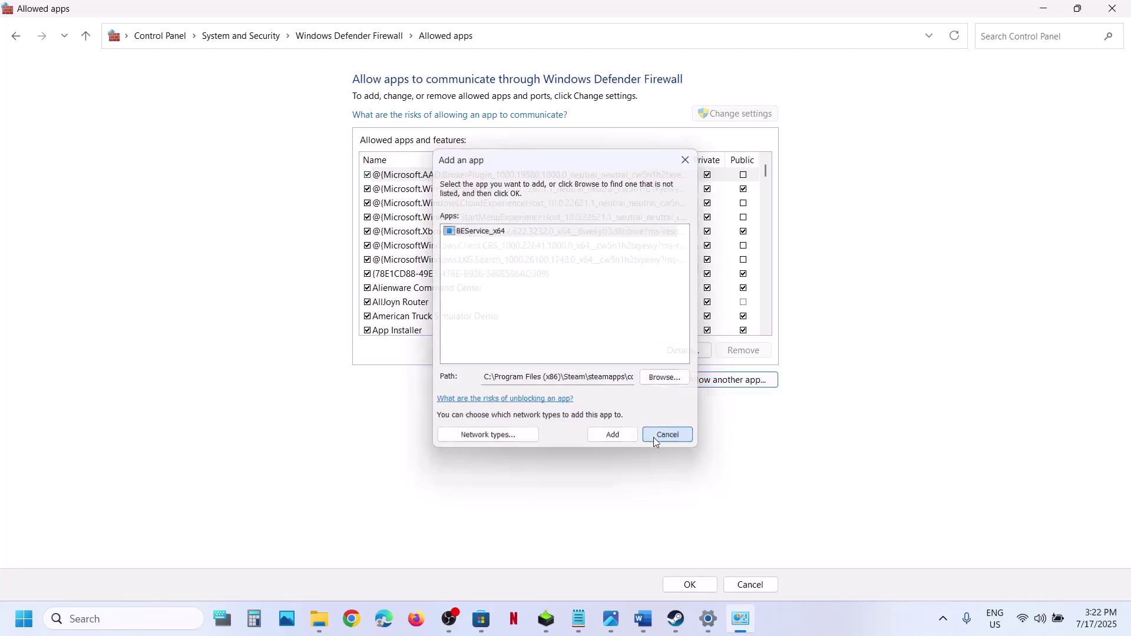
click(1110, 10)
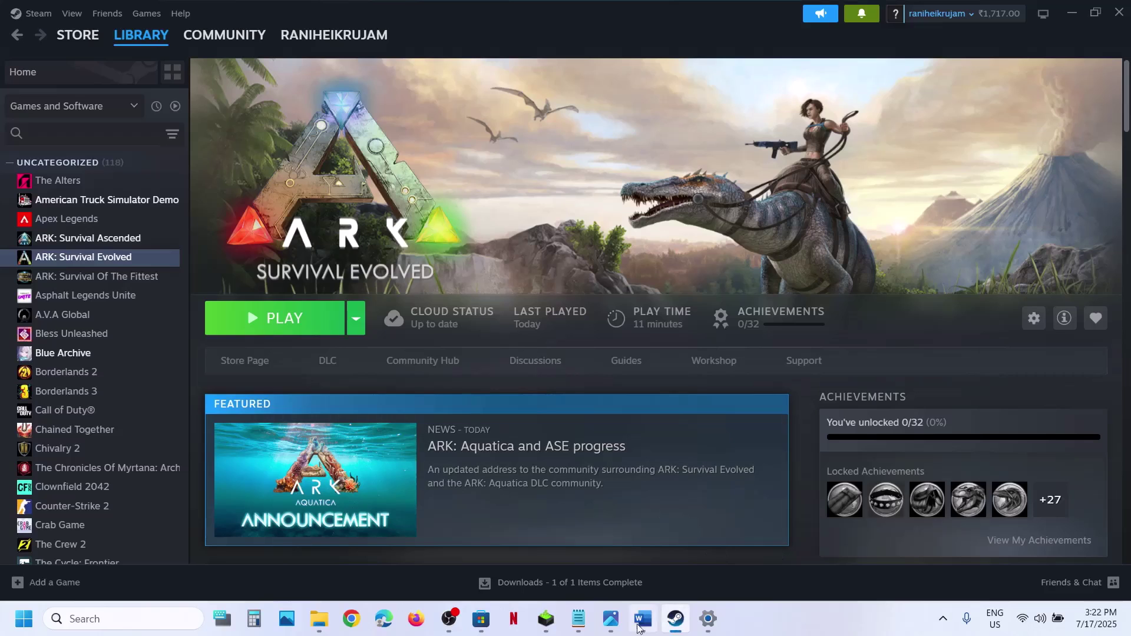
Switch to the Step 5 document in Word and read Step 6's third-party antivirus advice and the Step 7 instruction
mouse_move(639, 628)
click(652, 584)
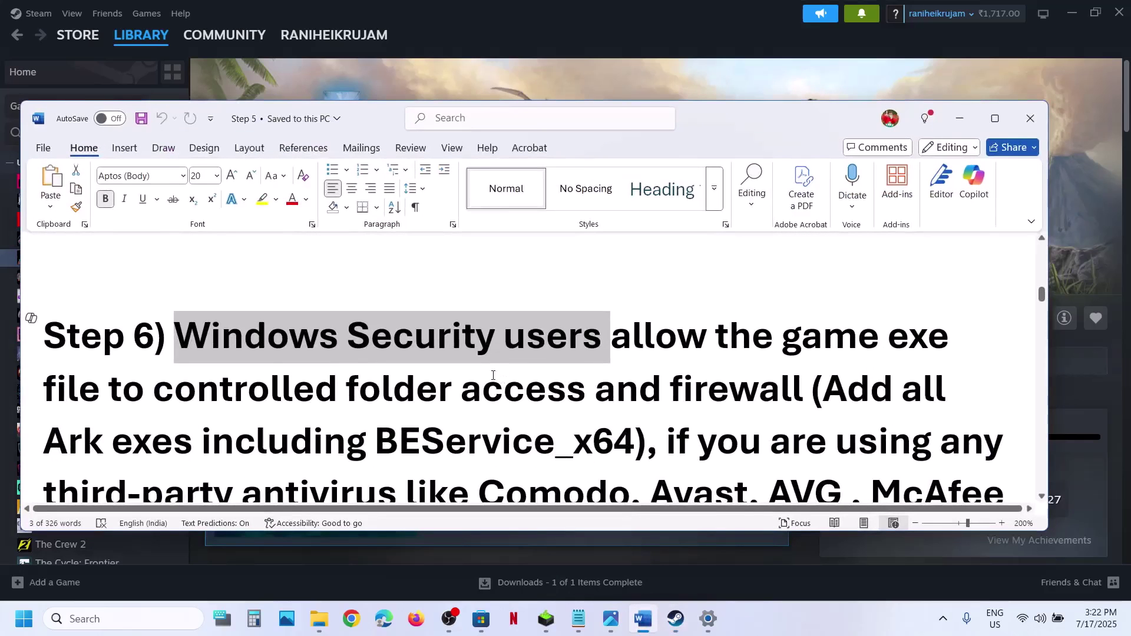
scroll(493, 374, down, 3)
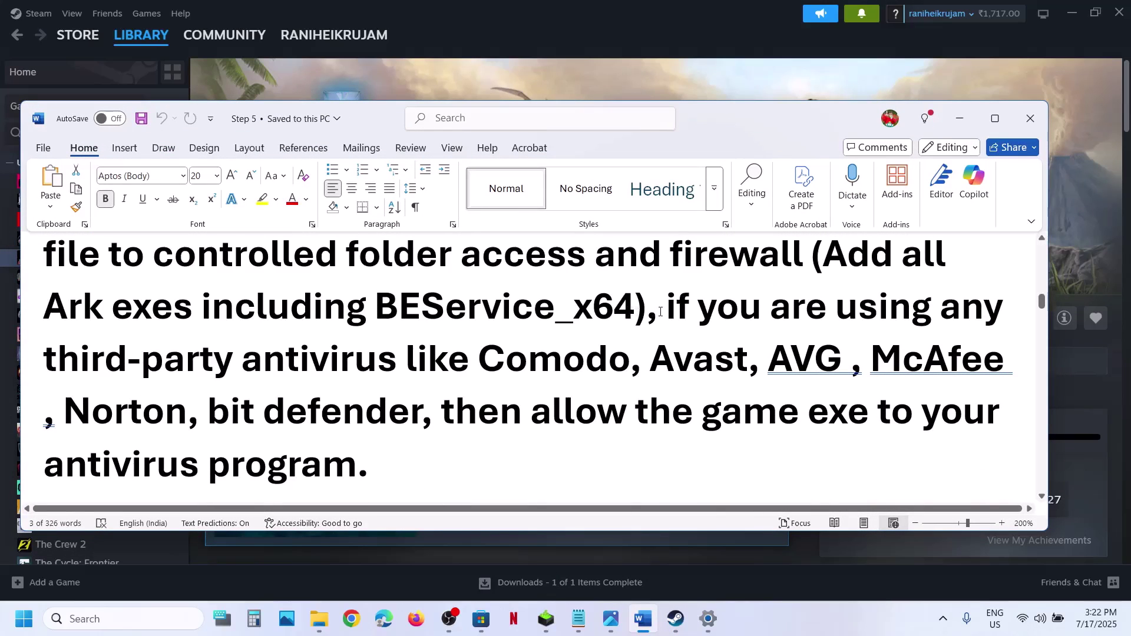
drag(661, 312, 518, 465)
scroll(529, 396, down, 2)
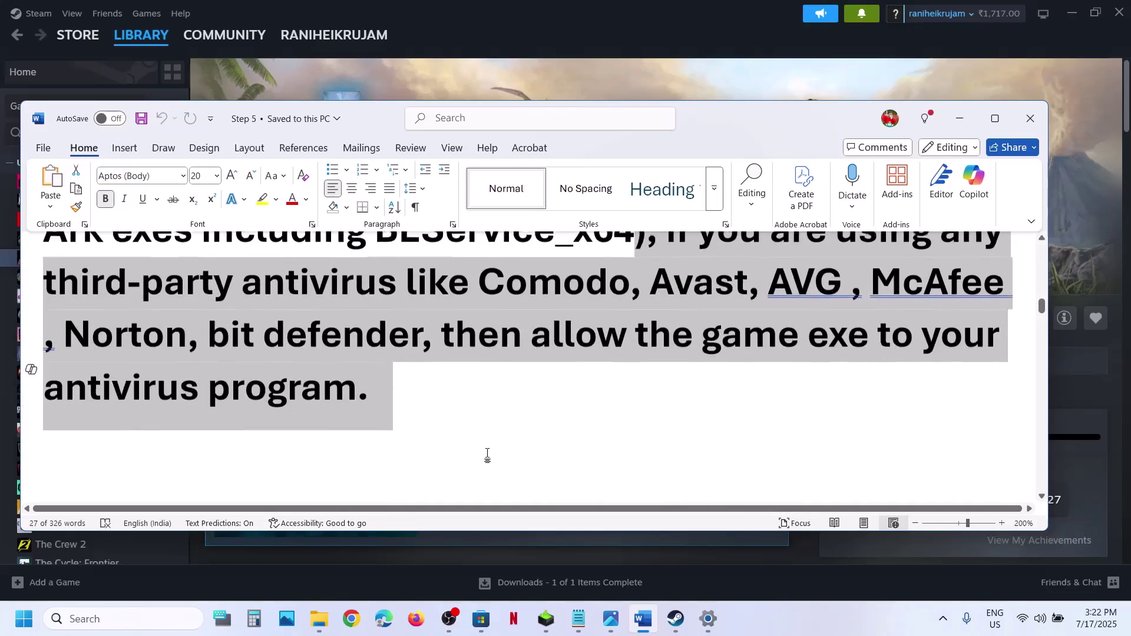
click(529, 396)
drag(442, 327, 368, 377)
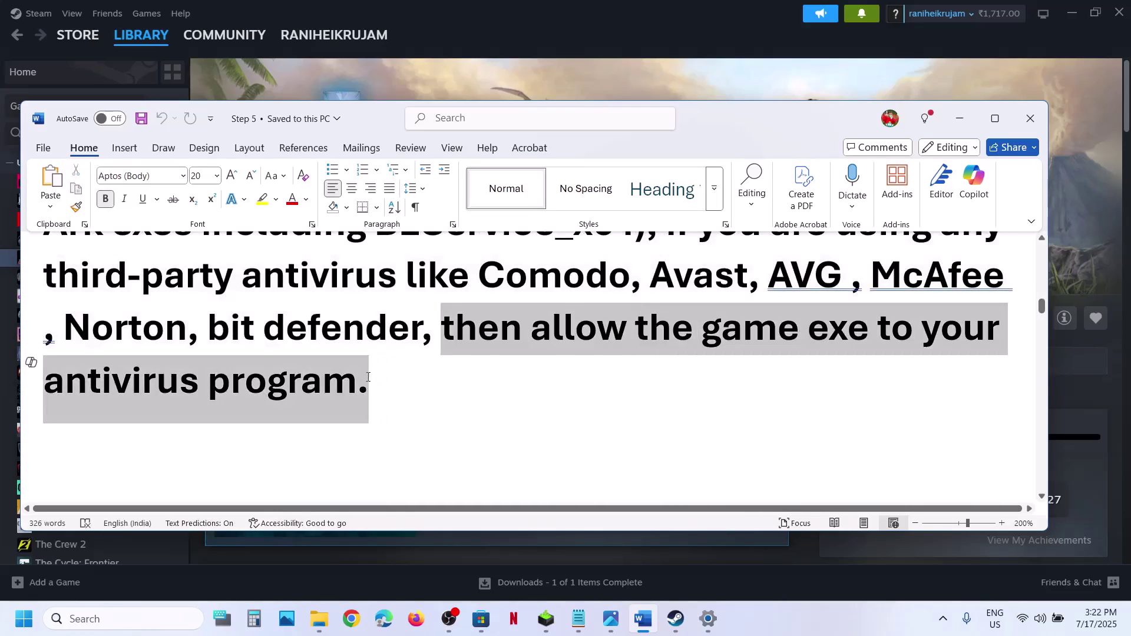
click(371, 377)
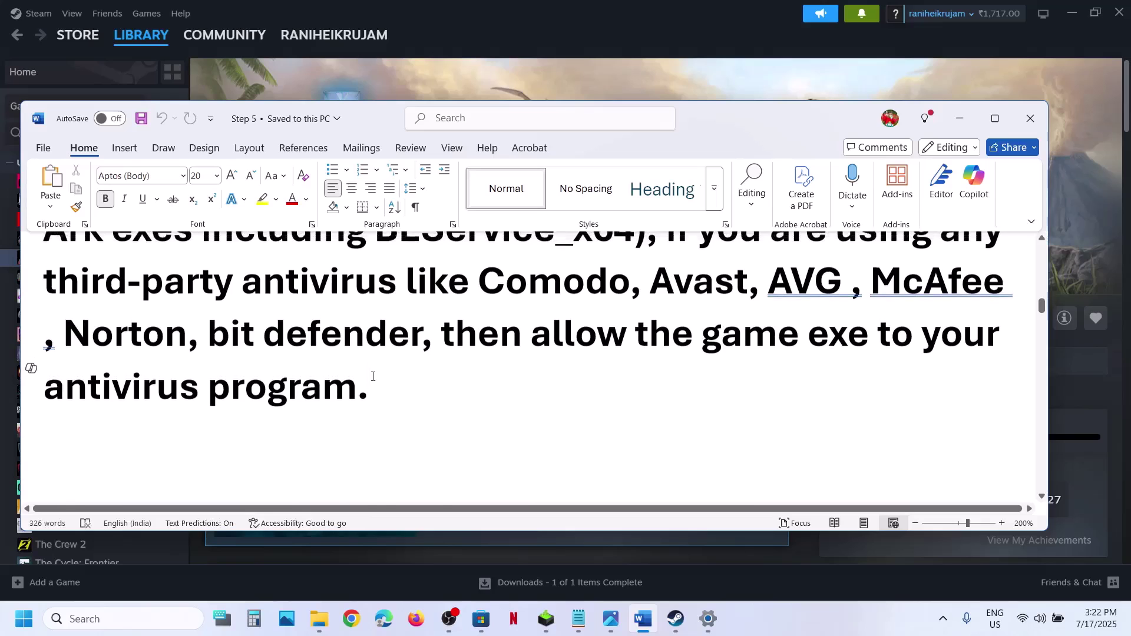
scroll(373, 377, down, 3)
drag(175, 389, 554, 370)
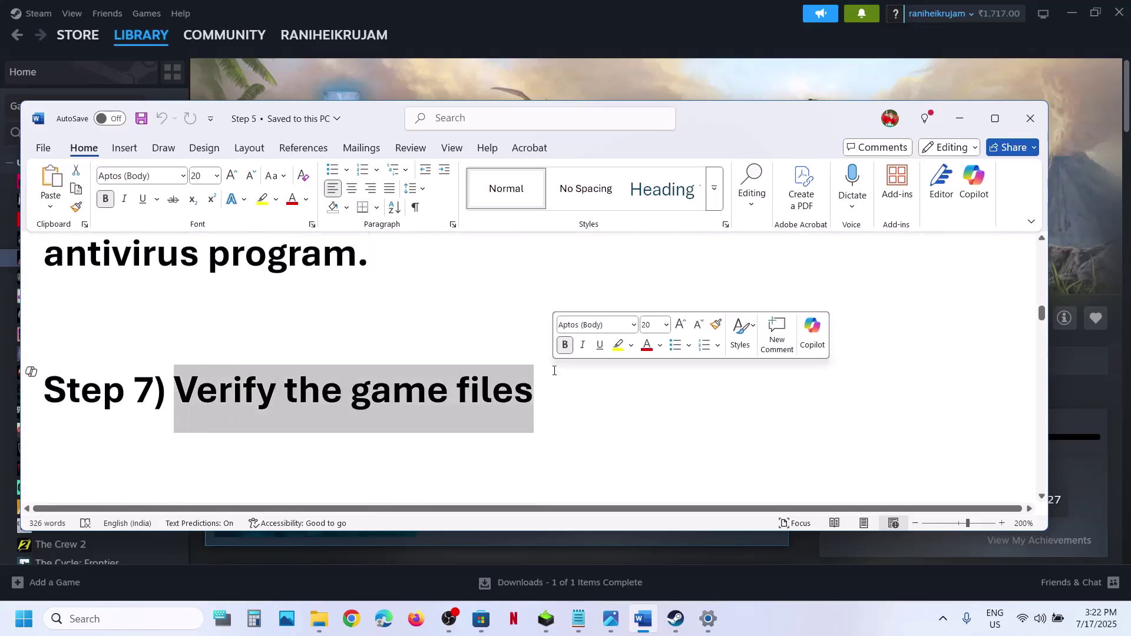
Switch to Steam, view the verify integrity option in ARK: Survival Evolved's Installed Files properties, and close the properties
click(525, 73)
right_click(125, 260)
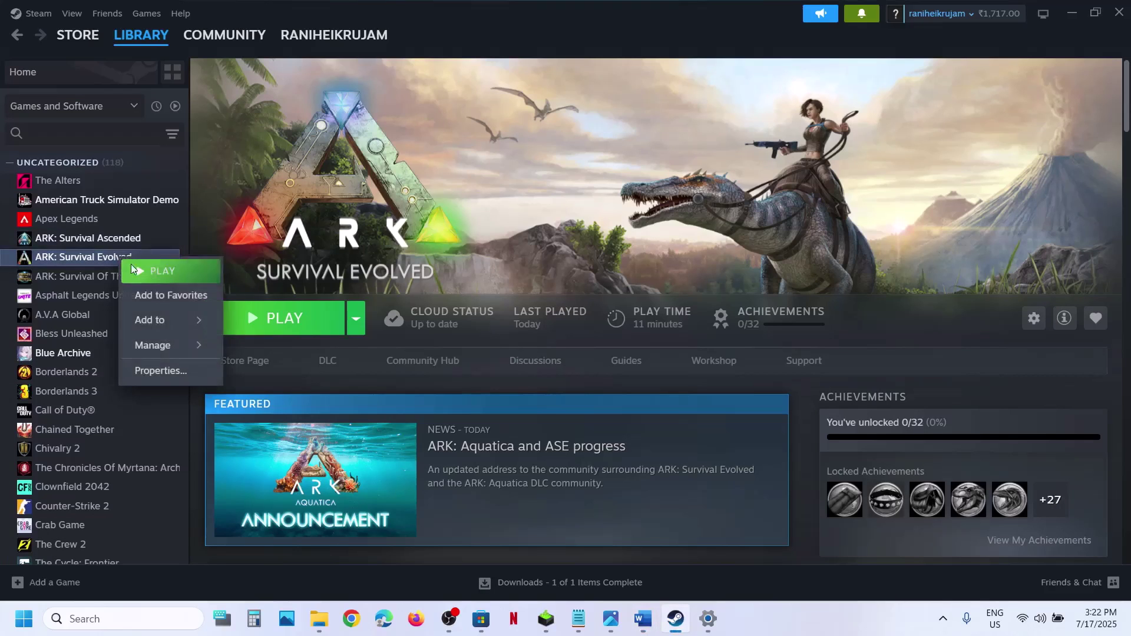
click(158, 370)
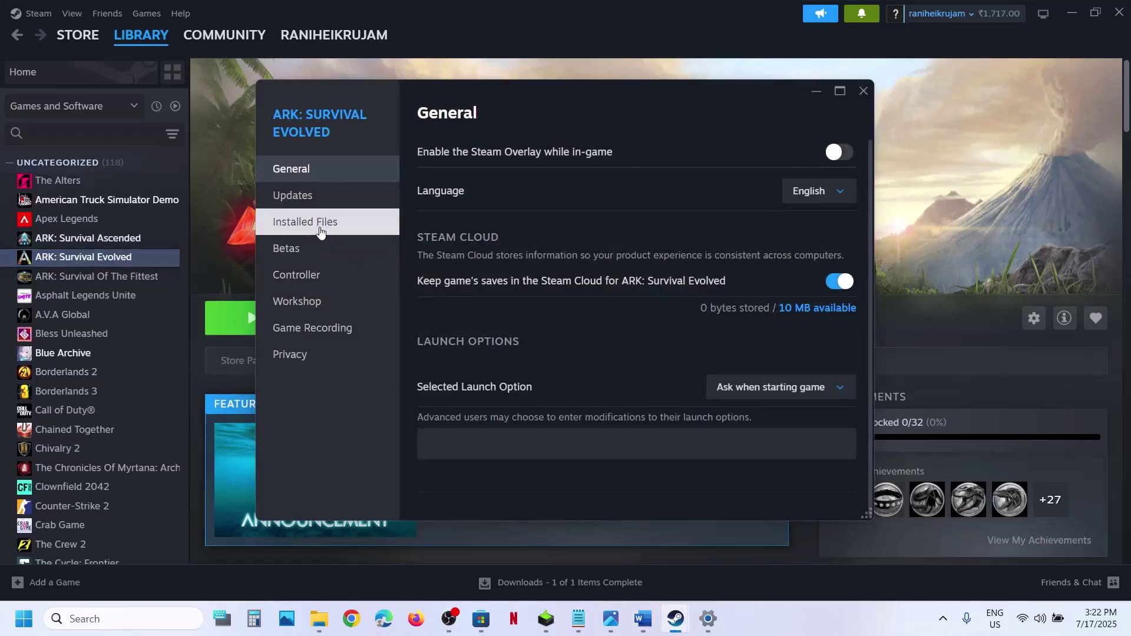
click(320, 230)
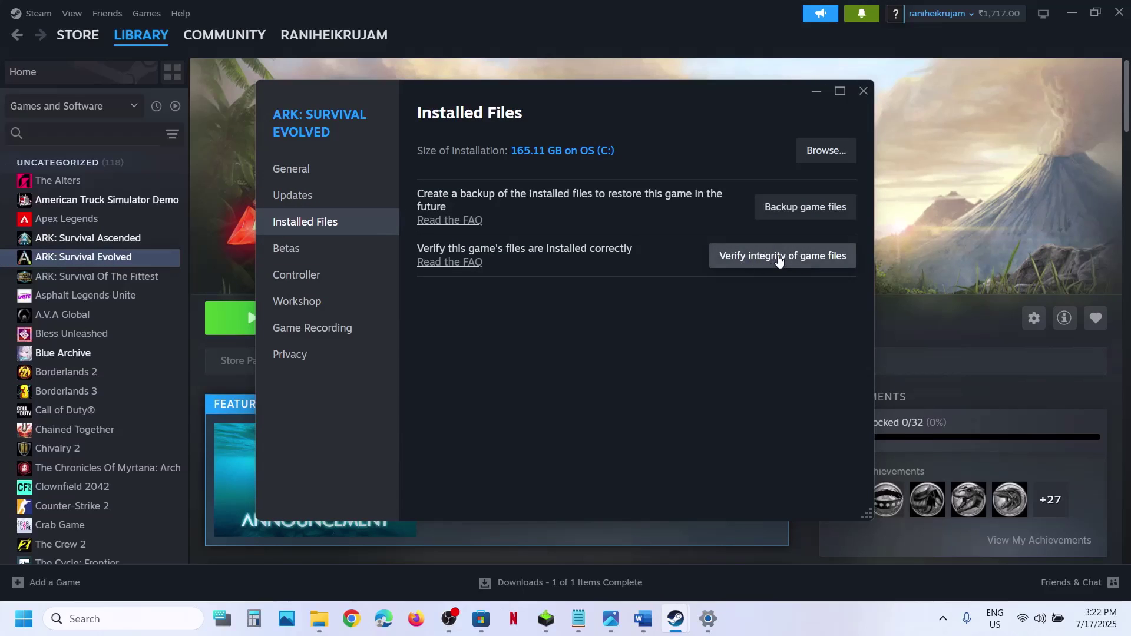
click(866, 92)
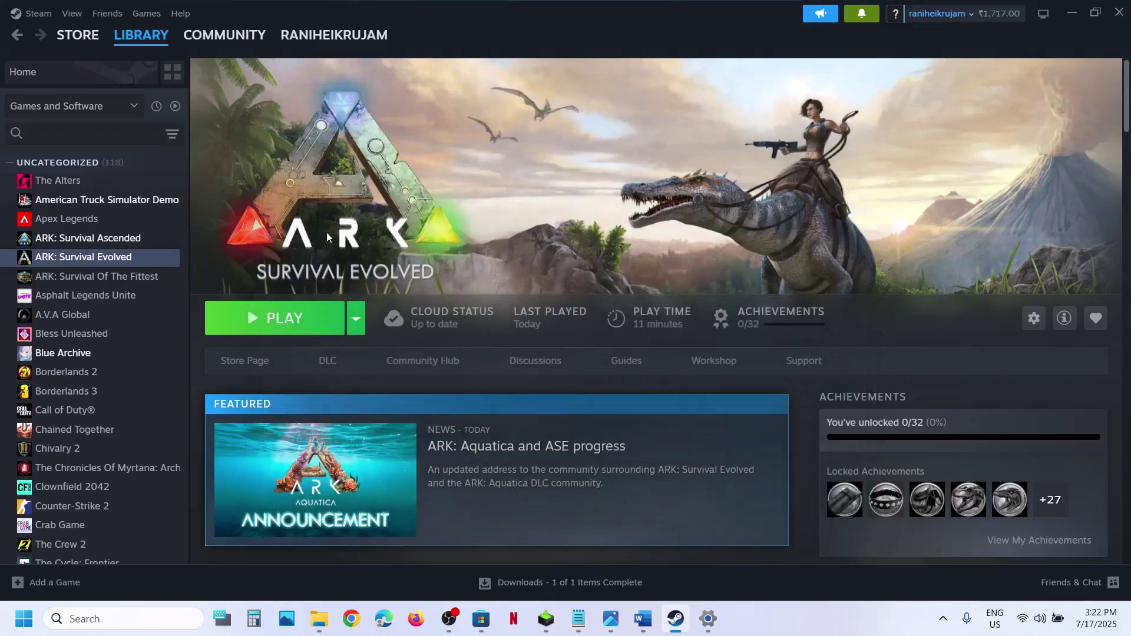
Switch to the Step 5 document in Word and read Step 8's advice on renaming or deleting the config file
click(644, 619)
scroll(583, 477, down, 4)
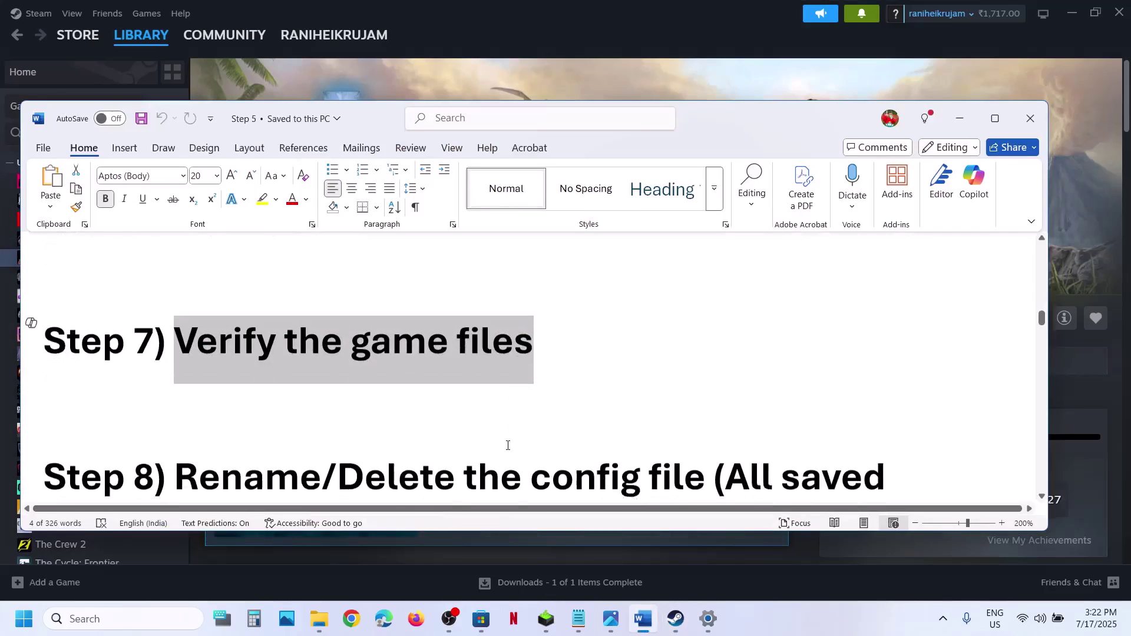
drag(242, 330, 370, 370)
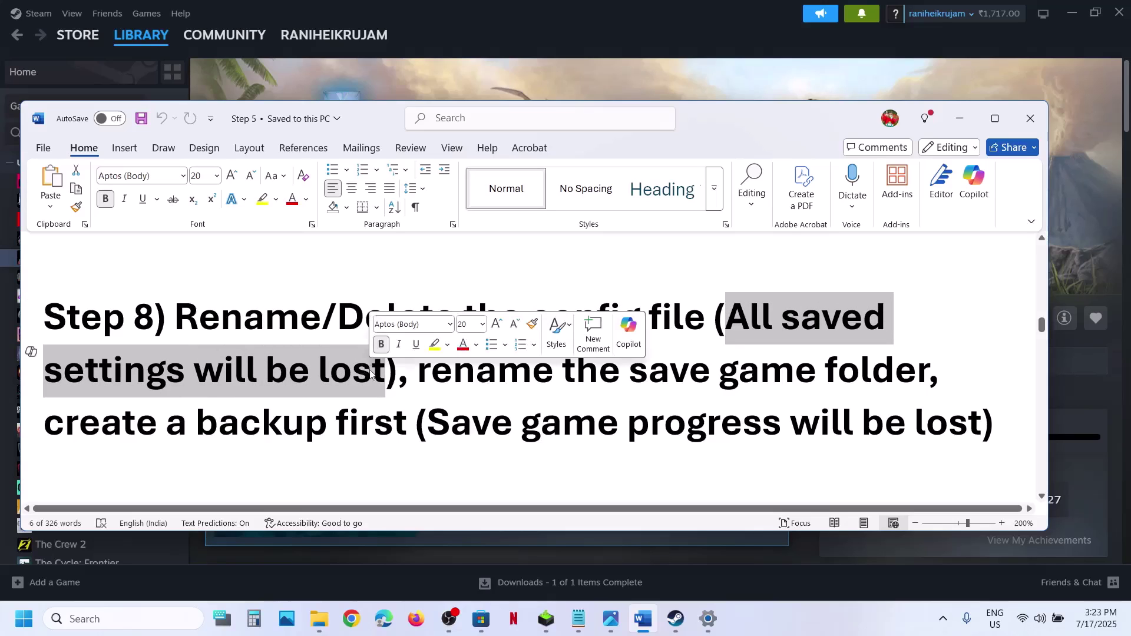
click(352, 312)
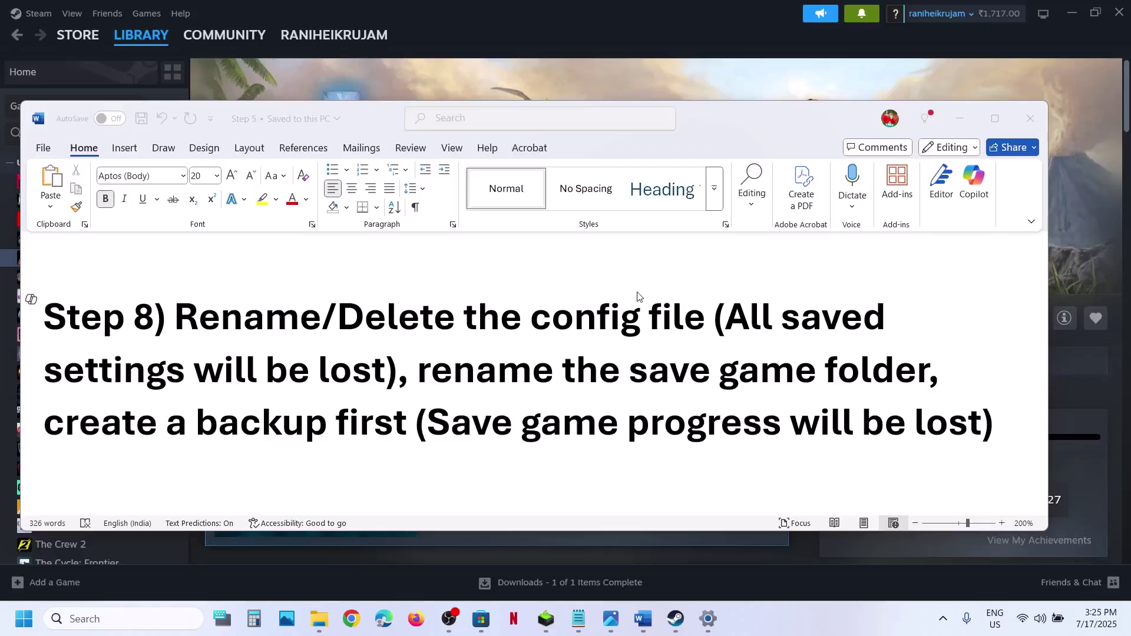
From Steam, browse ARK: Survival Evolved's local files and open the Saved folder inside ShooterGame
click(518, 69)
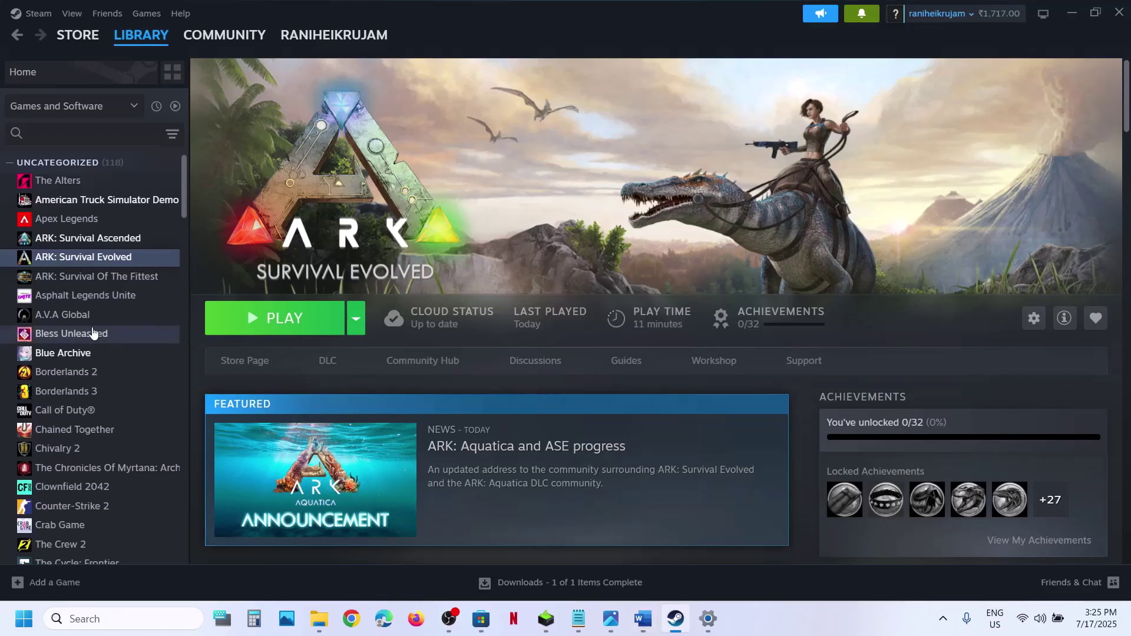
right_click(91, 258)
mouse_move(131, 345)
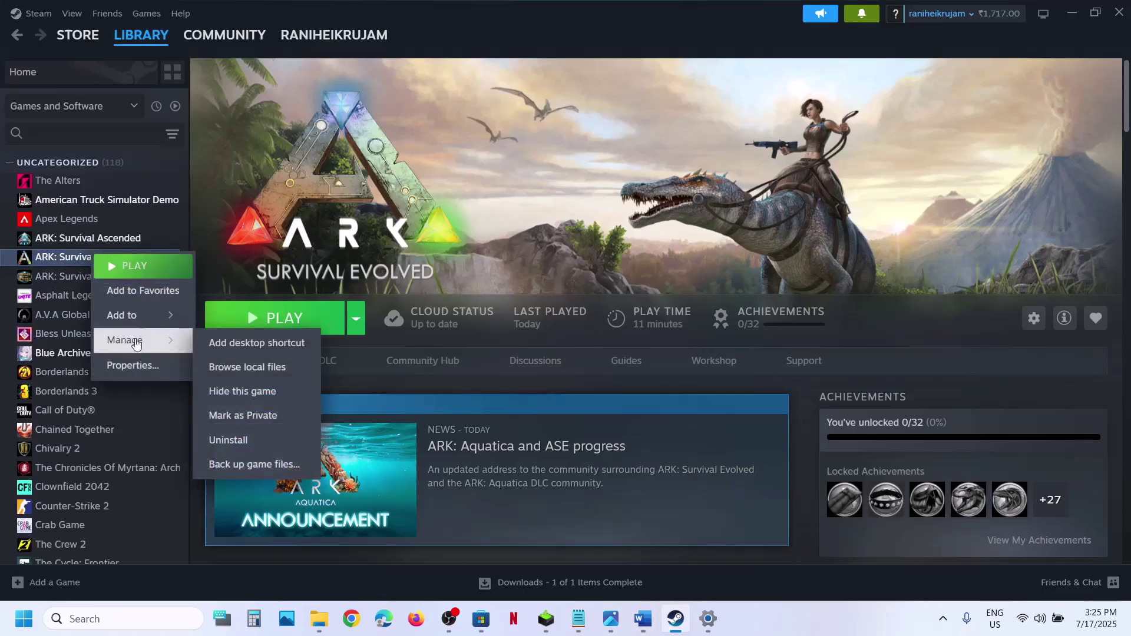
click(264, 366)
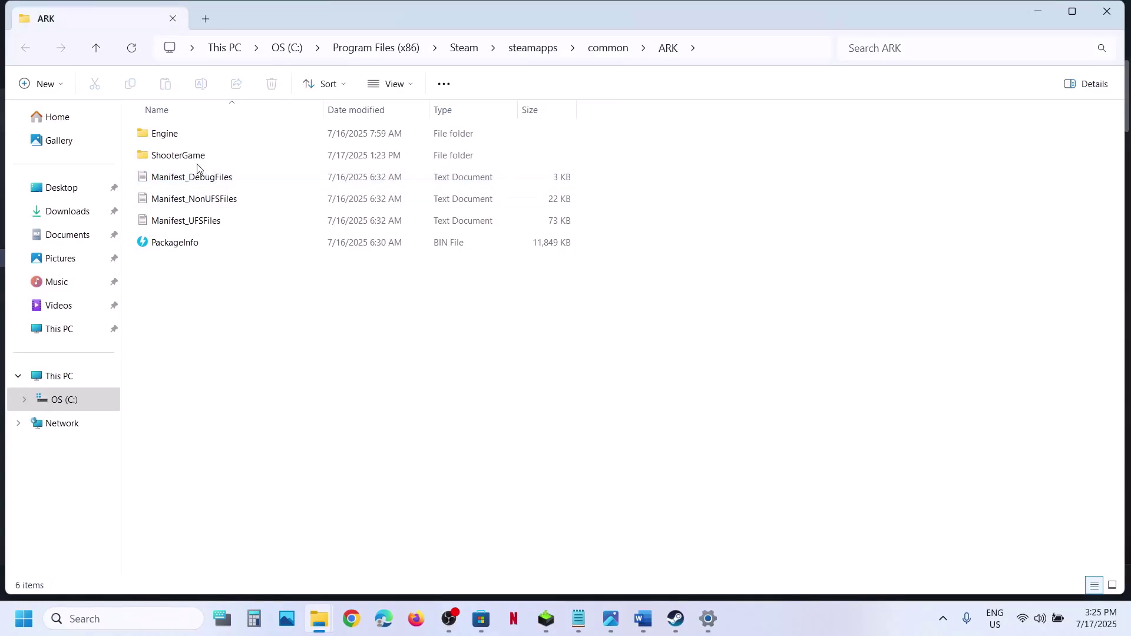
click(195, 161)
double_click(196, 164)
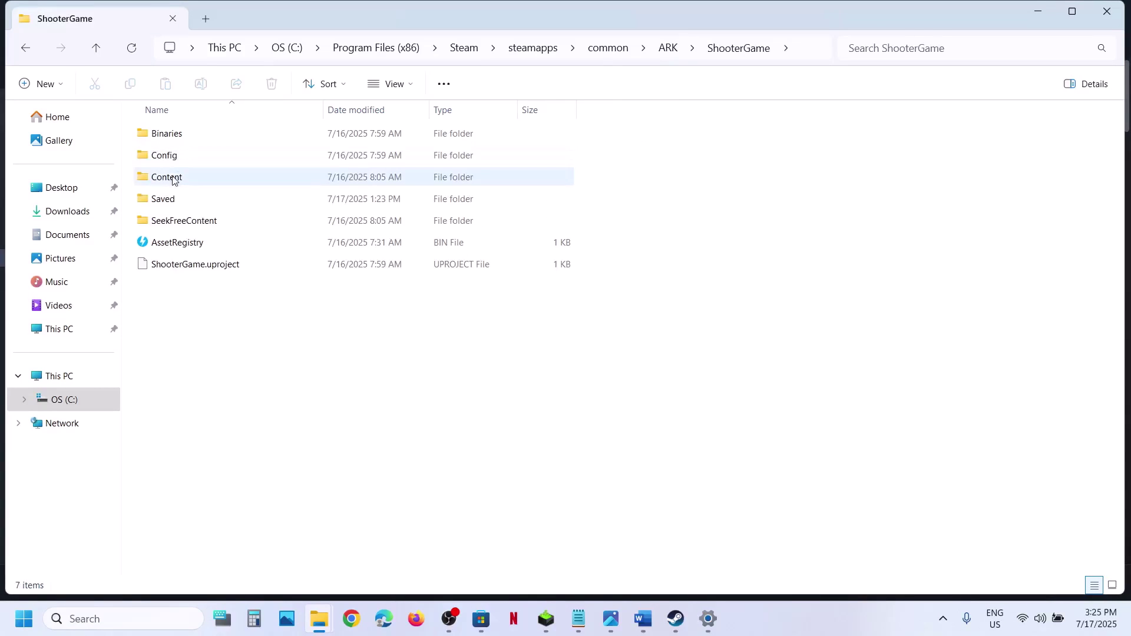
double_click(165, 200)
Back up the Config folder by copying it to the desktop, and place the copy near the middle of the desktop
click(186, 135)
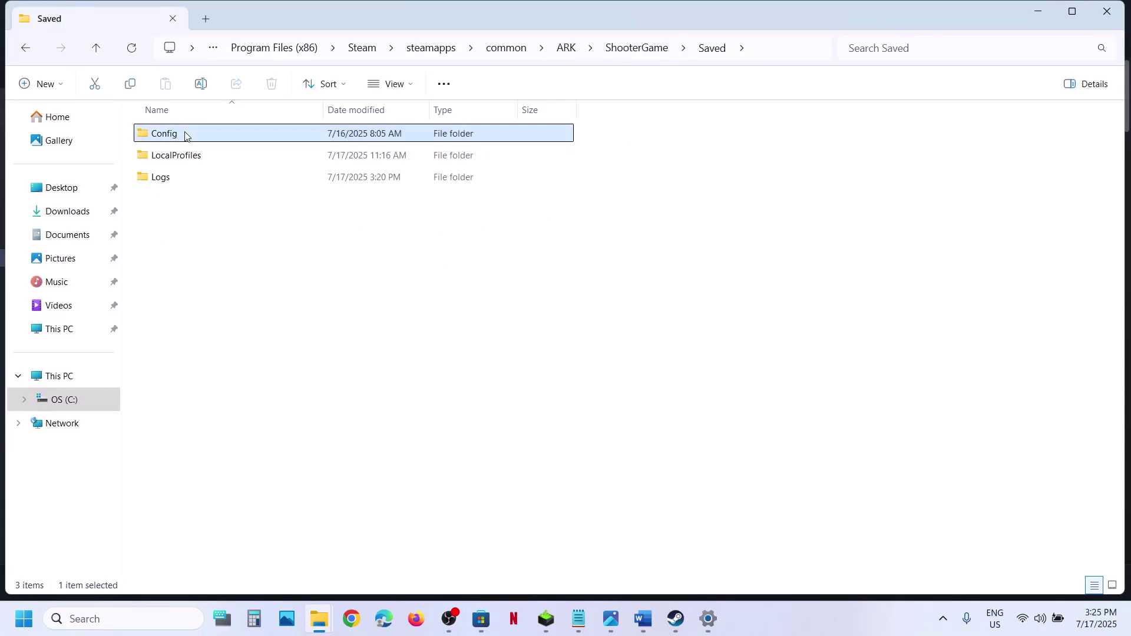
right_click(186, 136)
click(253, 154)
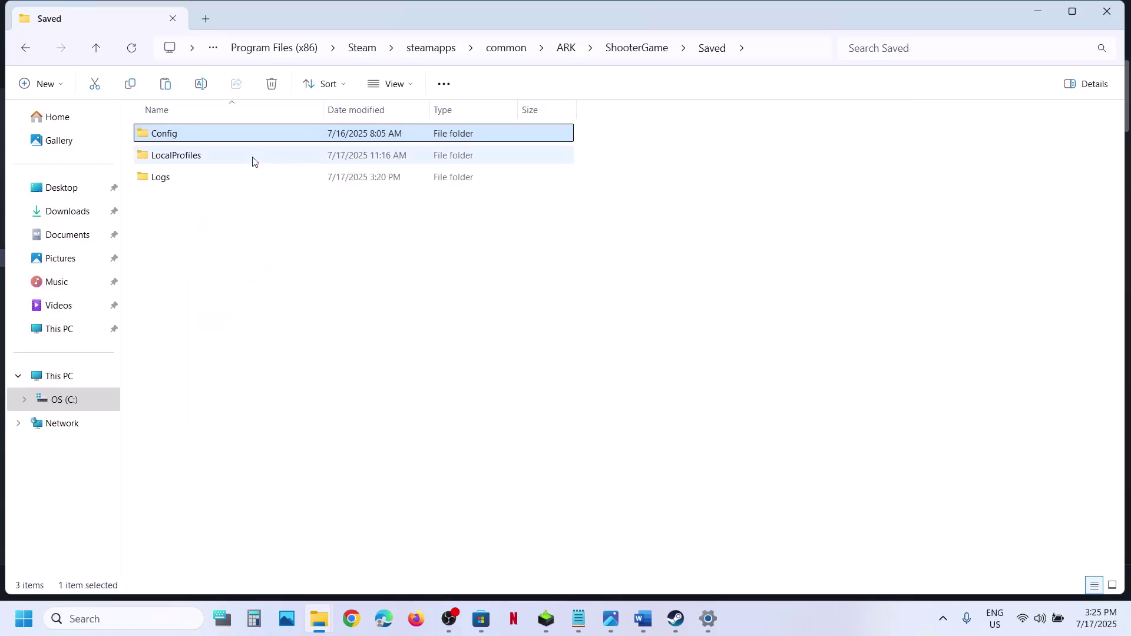
key(super+d)
key(ctrl+v)
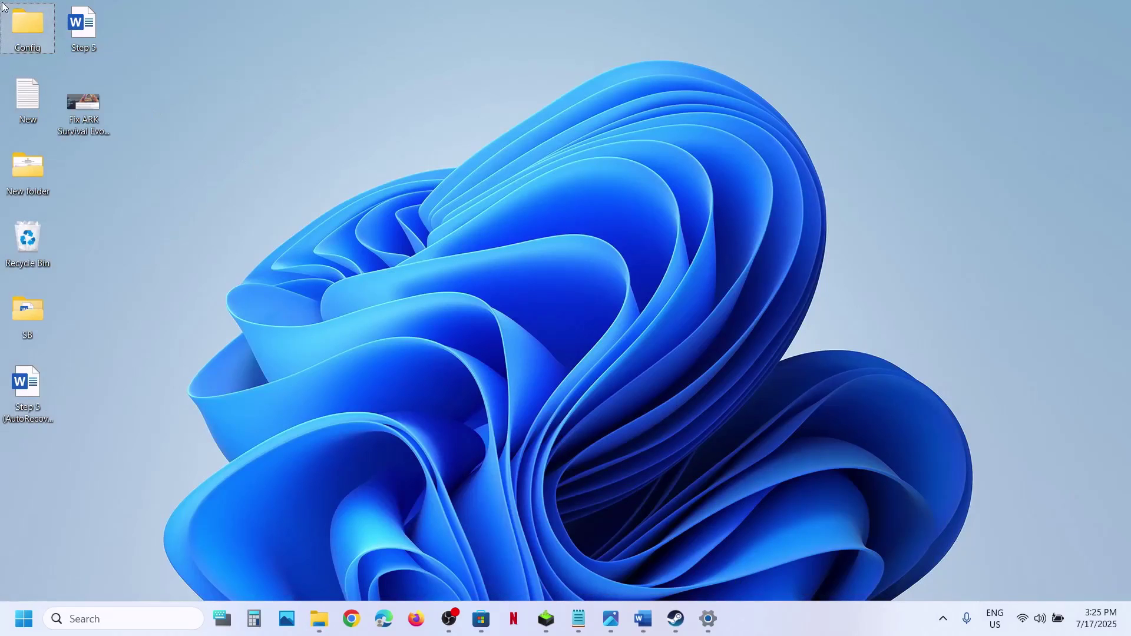
drag(33, 38, 517, 272)
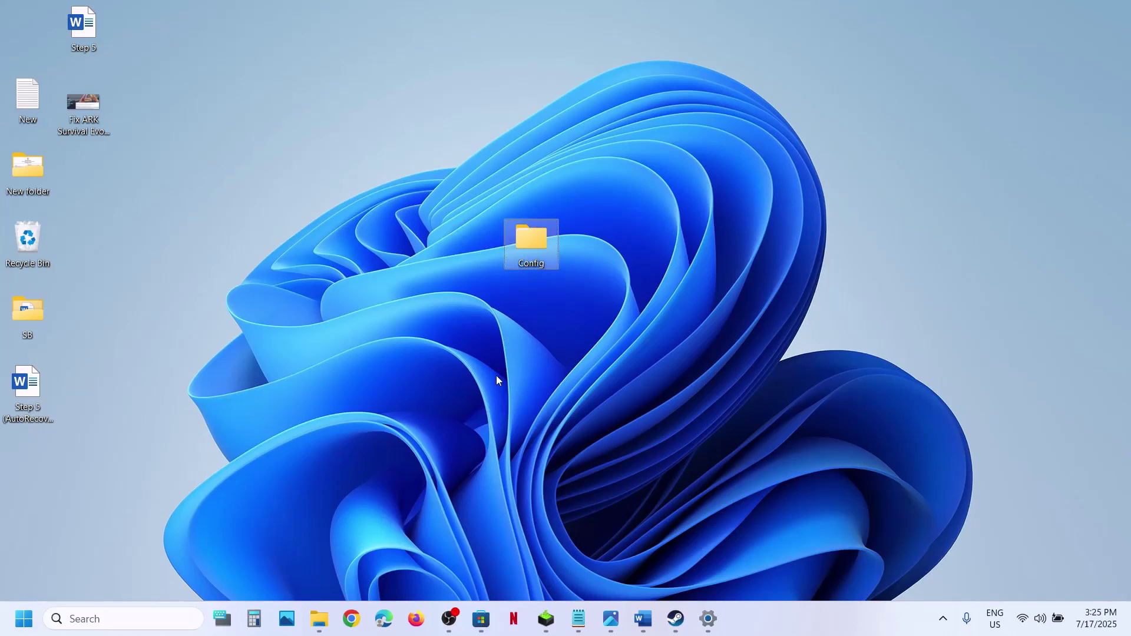
Return to the game's Saved folder in File Explorer and rename its Config folder as Config.old
mouse_move(319, 618)
click(373, 565)
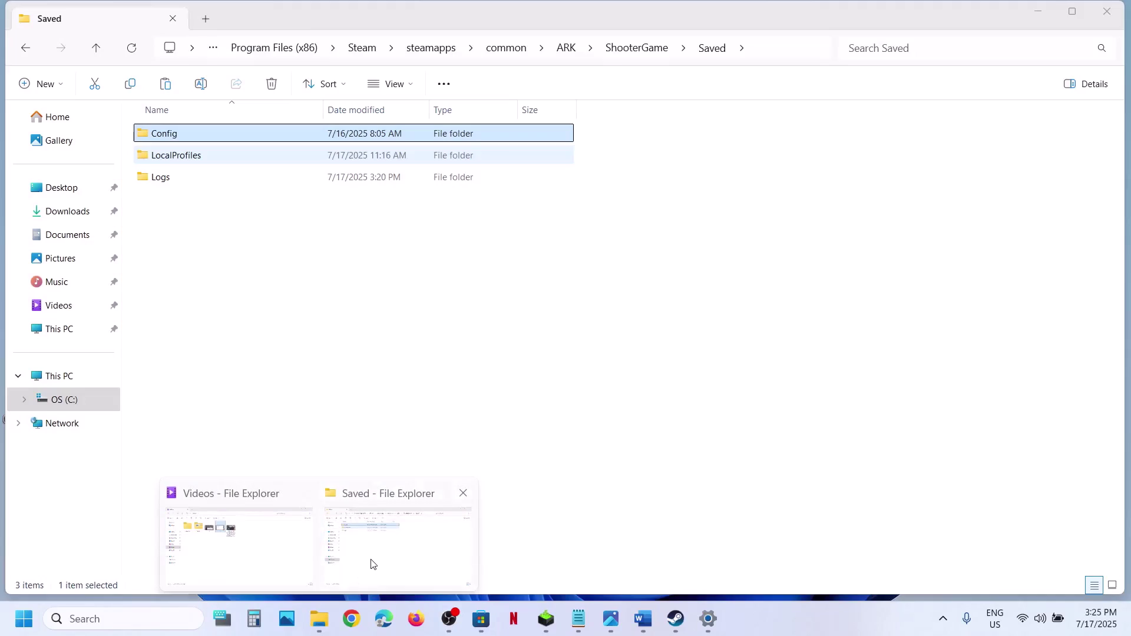
right_click(181, 133)
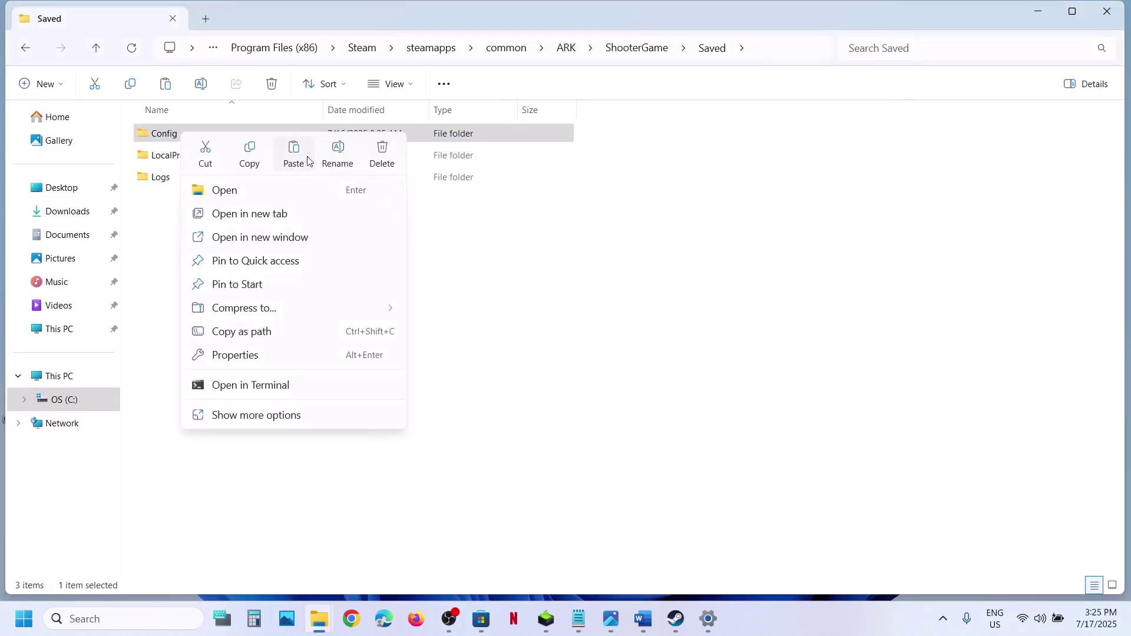
click(338, 154)
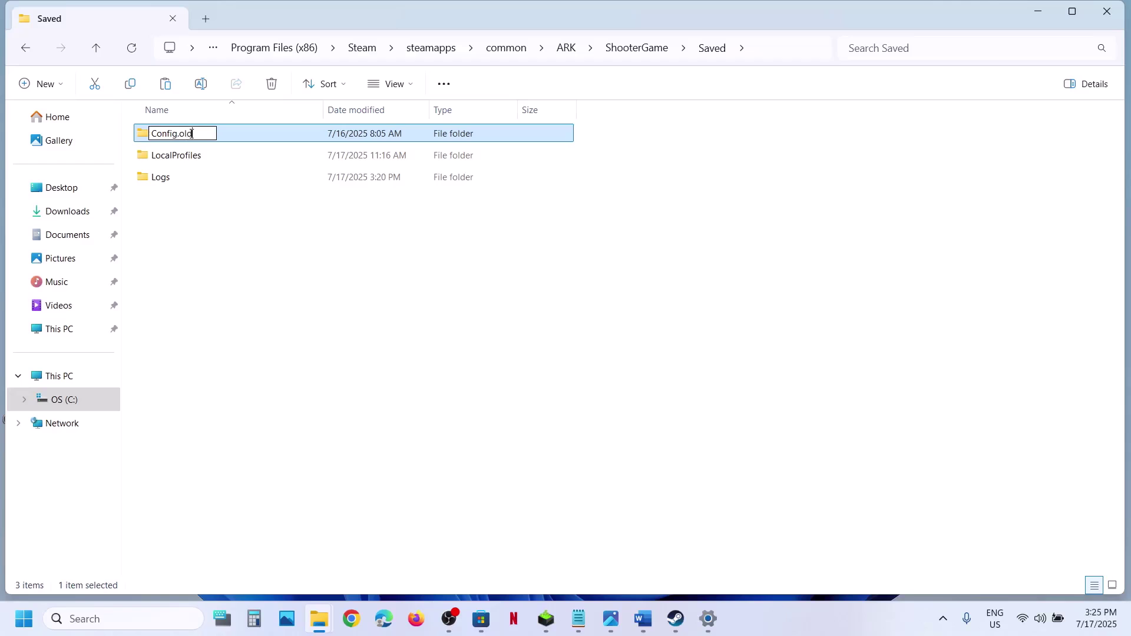
click(262, 295)
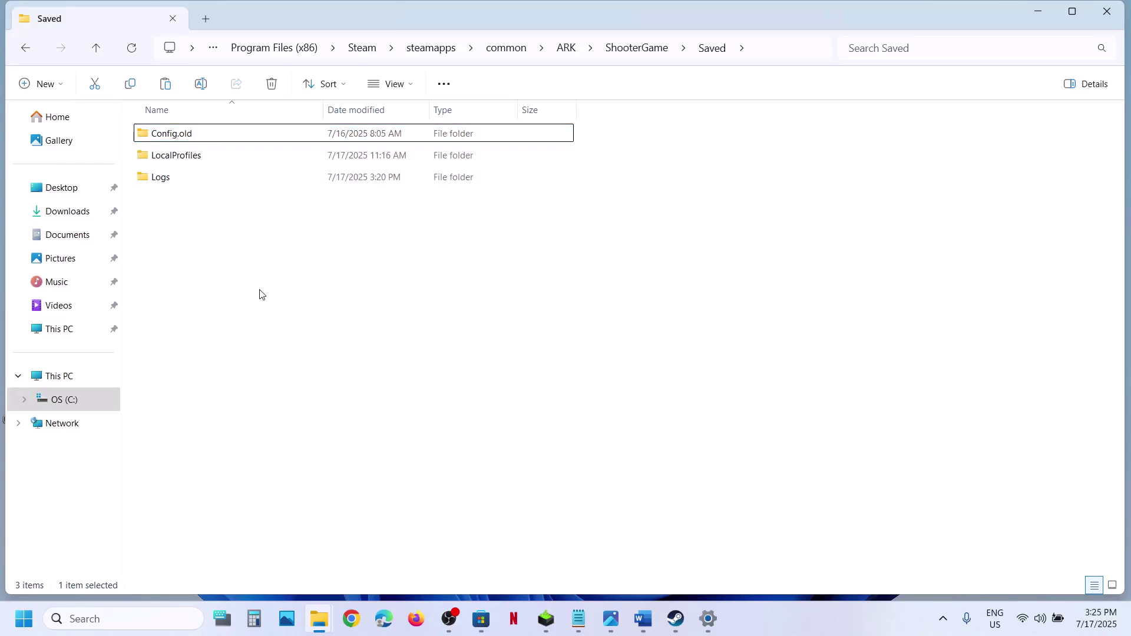
Switch back to the Word document and read Step 8's instructions on backing up and renaming the save game folder
click(682, 620)
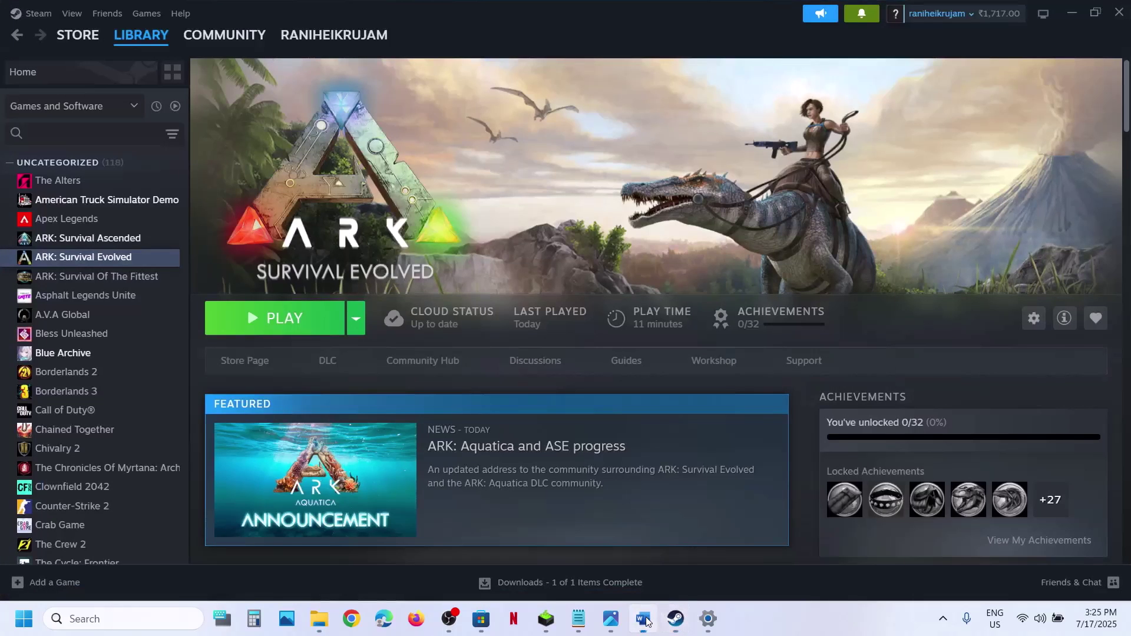
click(644, 619)
drag(444, 372, 927, 372)
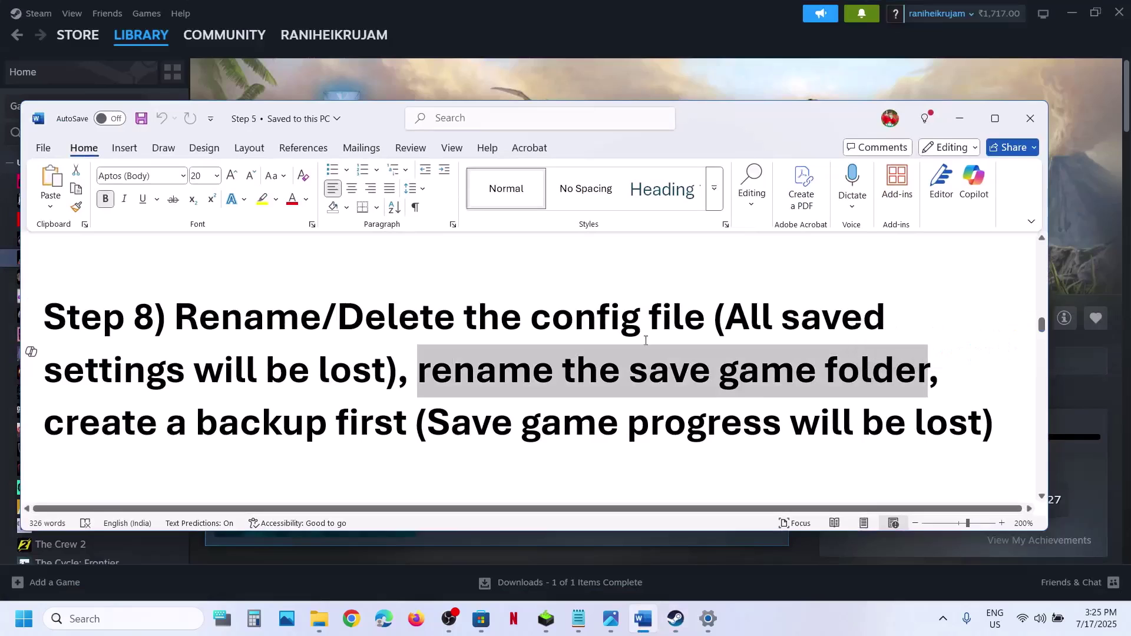
drag(91, 420, 369, 449)
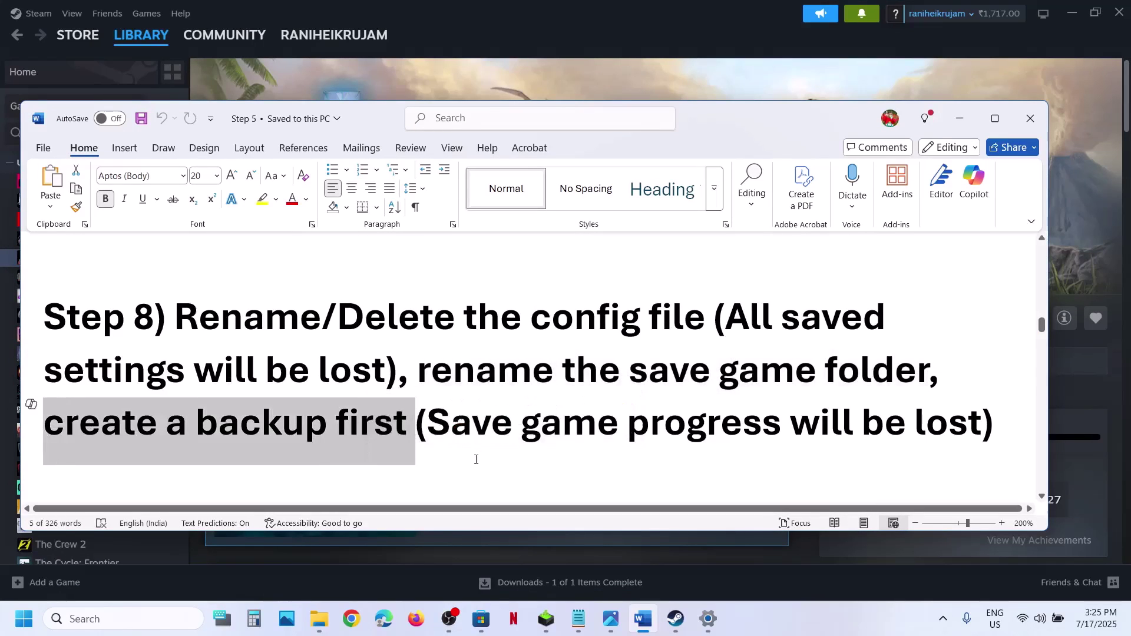
click(471, 433)
drag(447, 431, 934, 449)
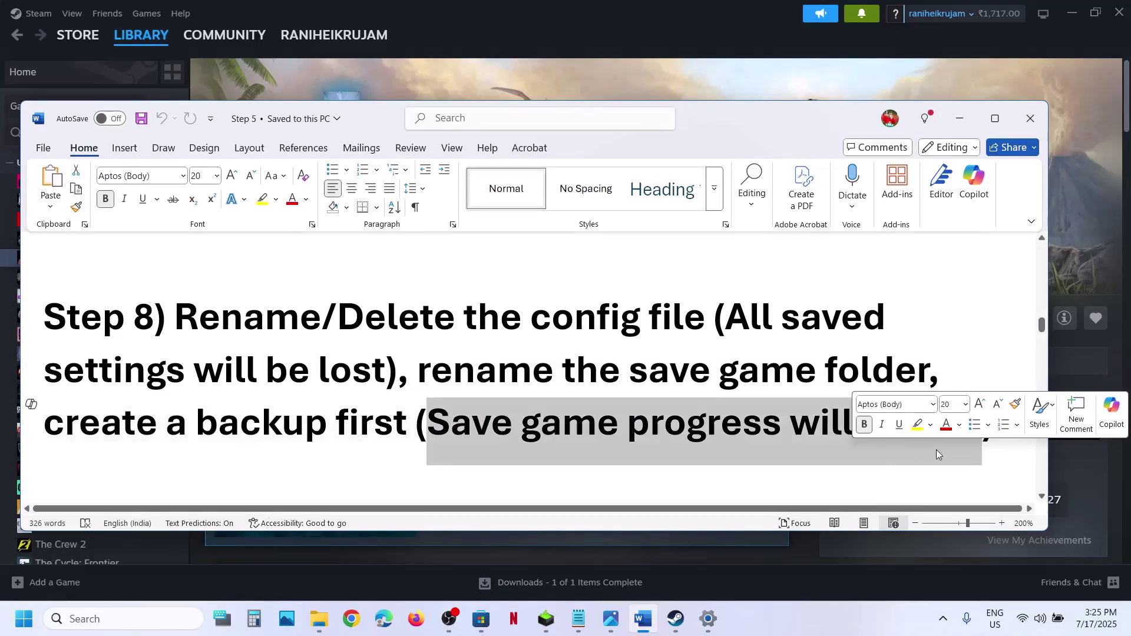
Return to Steam, browse ARK: Survival Evolved's local files again, and open the ShooterGame folder
click(965, 125)
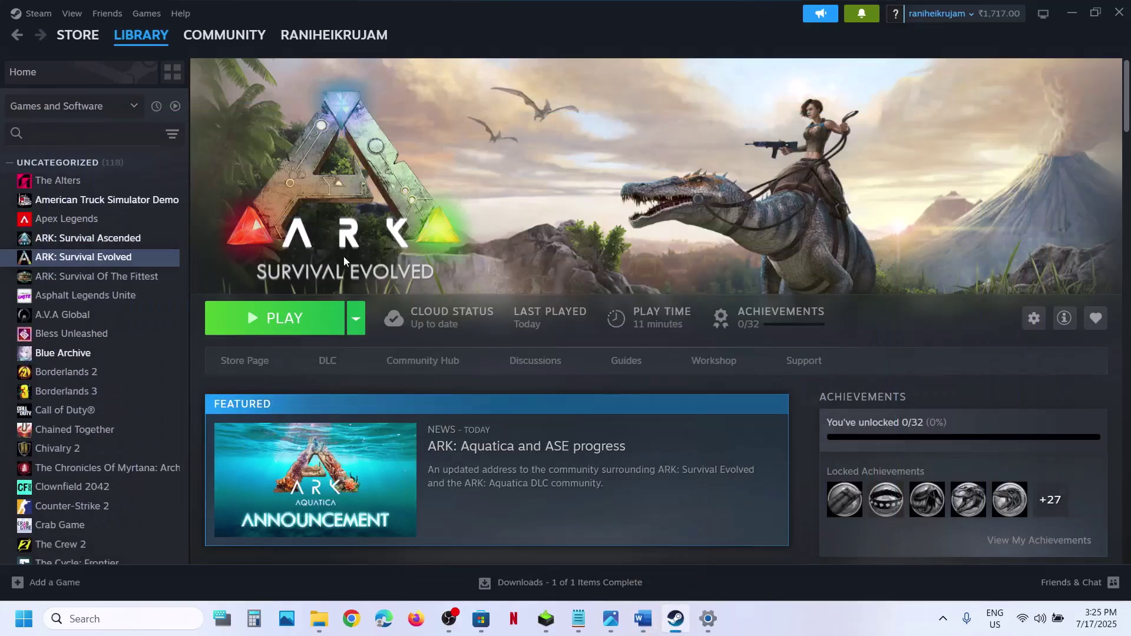
right_click(131, 264)
mouse_move(179, 350)
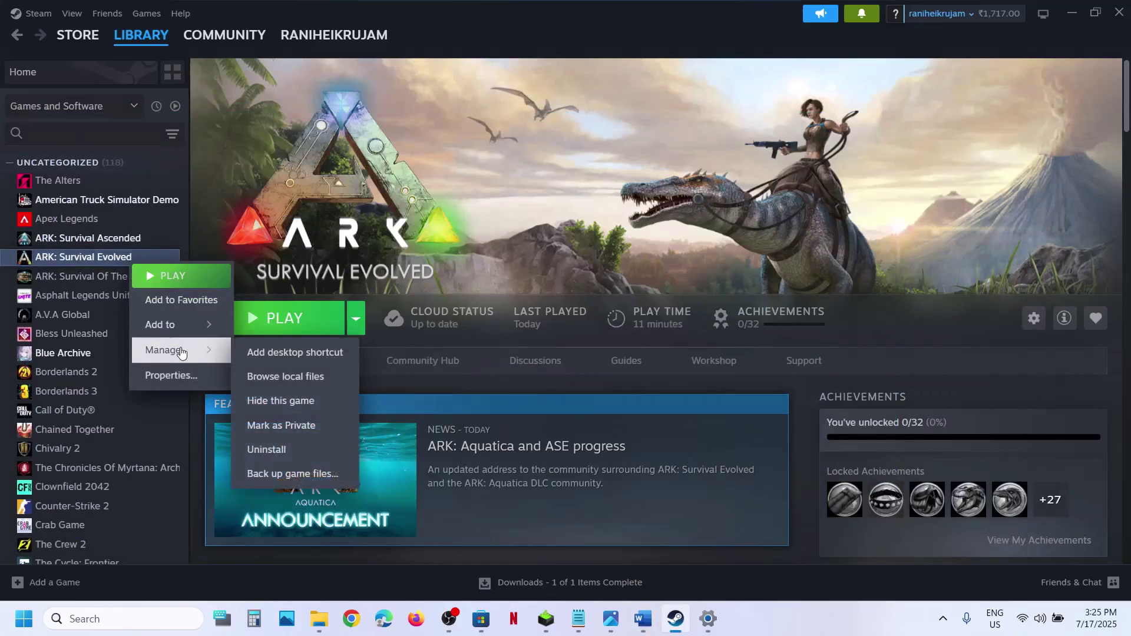
click(301, 376)
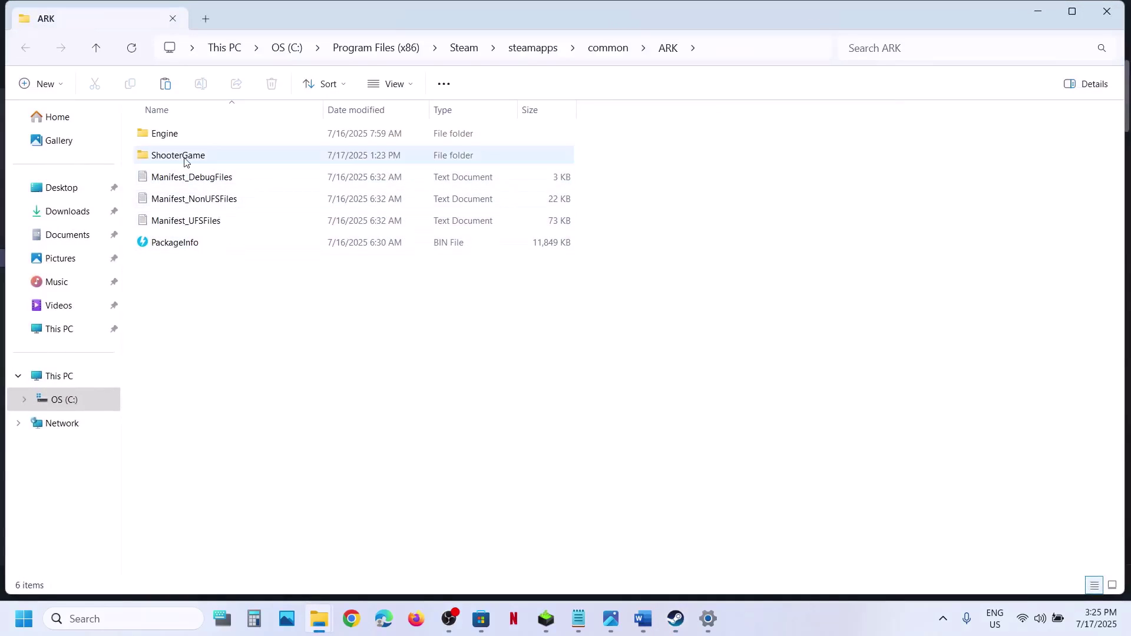
double_click(179, 156)
Back up the Saved folder by copying it to the desktop, and place the copy beside the Config backup
click(182, 199)
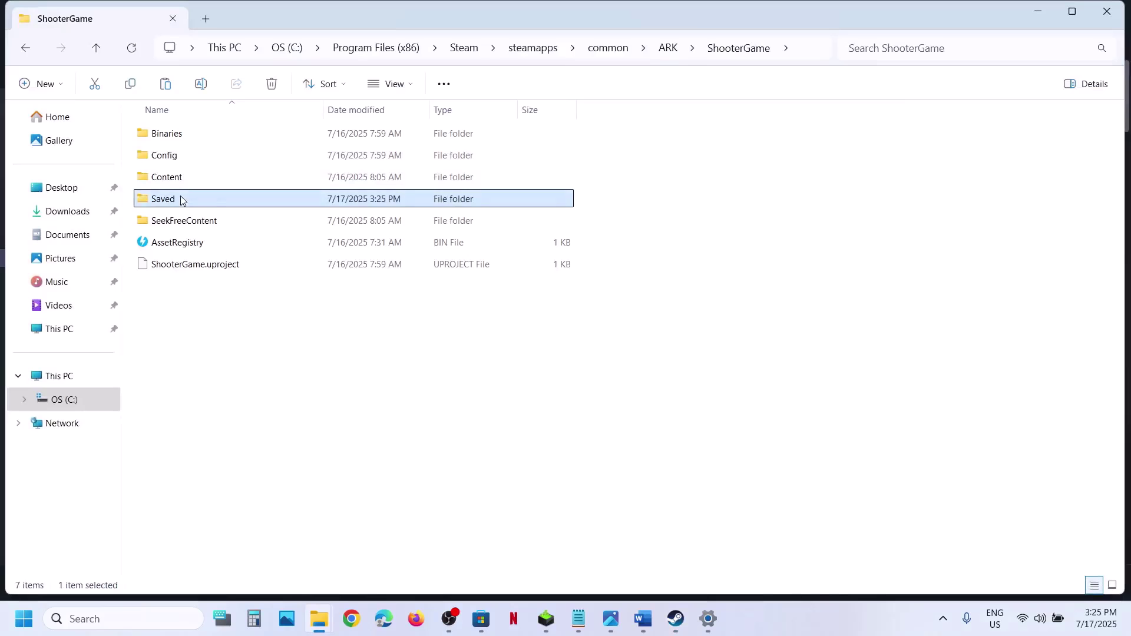
right_click(204, 203)
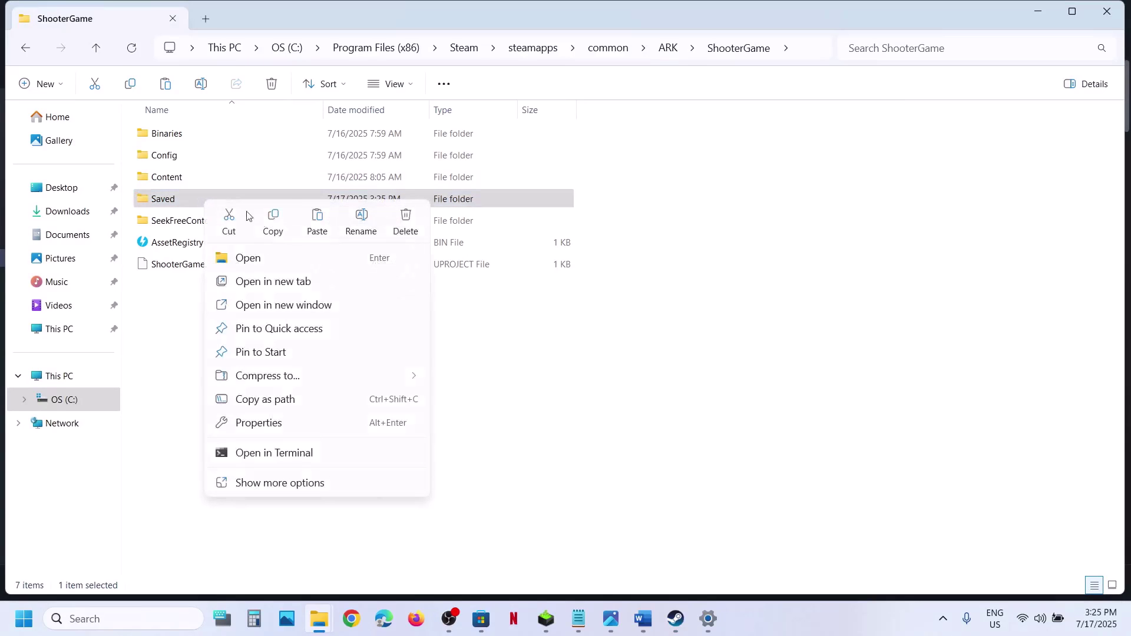
click(276, 221)
key(super+d)
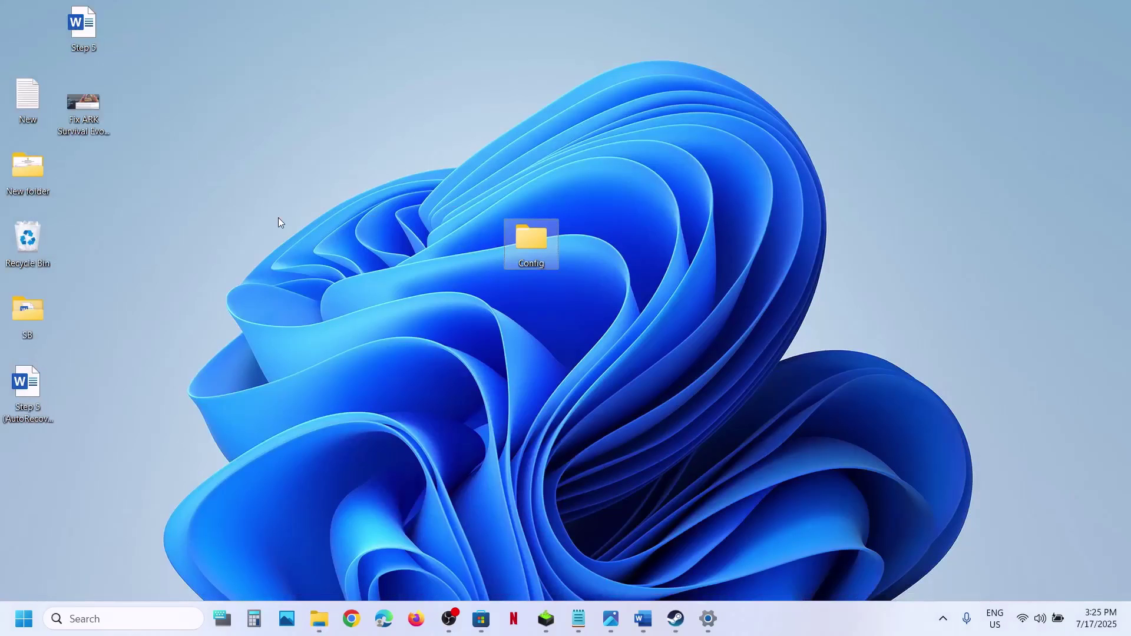
key(ctrl+v)
drag(41, 19, 494, 271)
Return to the ShooterGame folder in File Explorer and rename its Saved folder as Saved.old
mouse_move(320, 619)
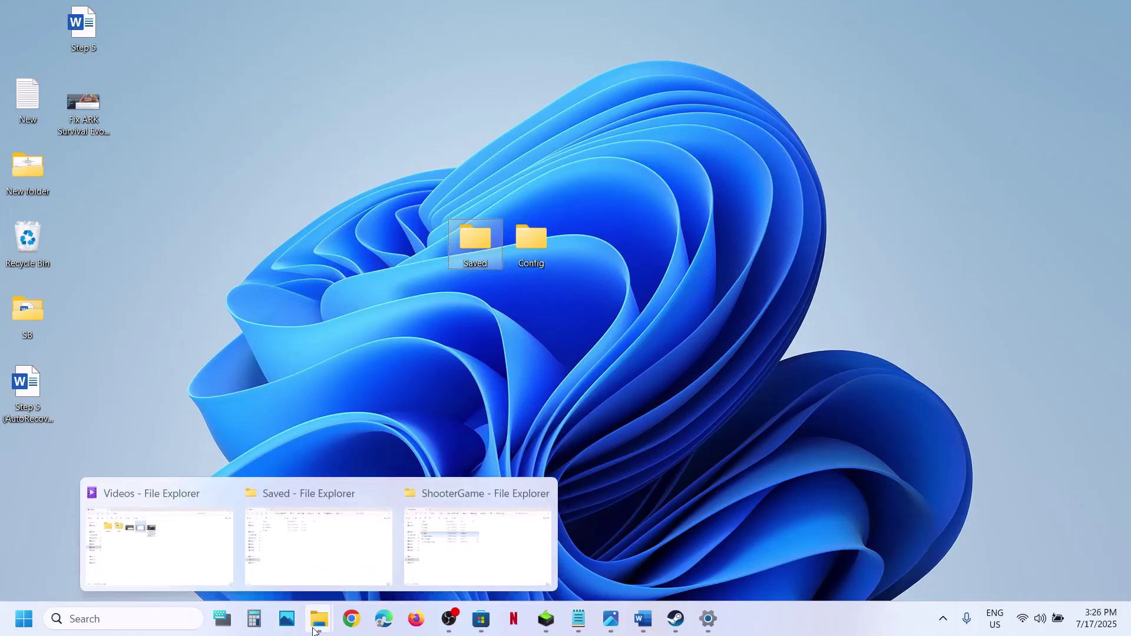
click(439, 547)
right_click(190, 197)
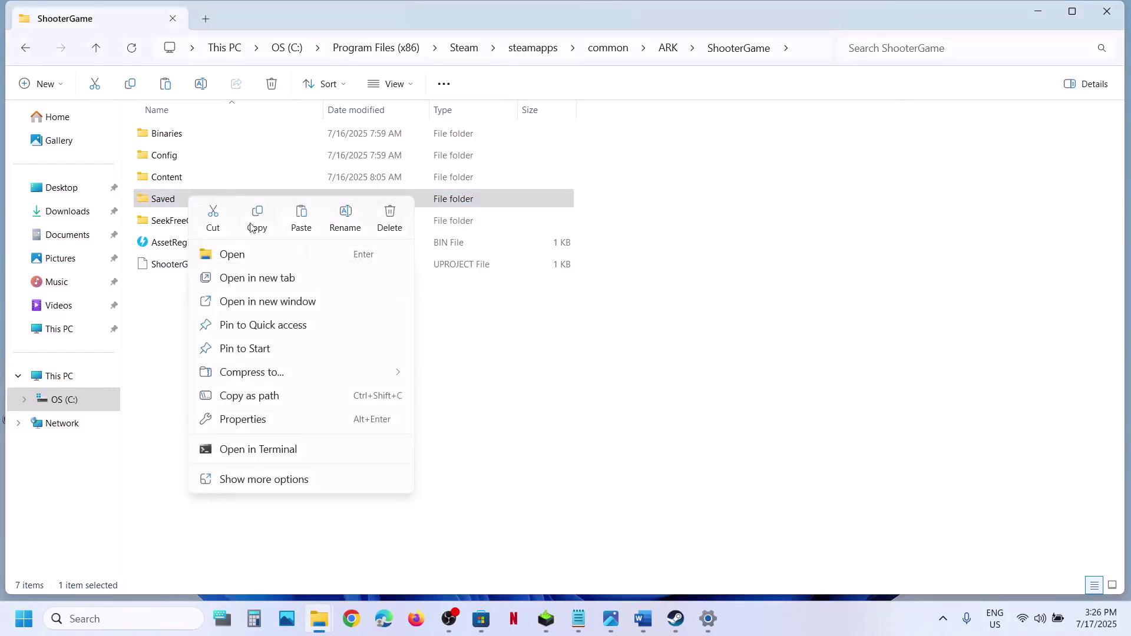
click(346, 218)
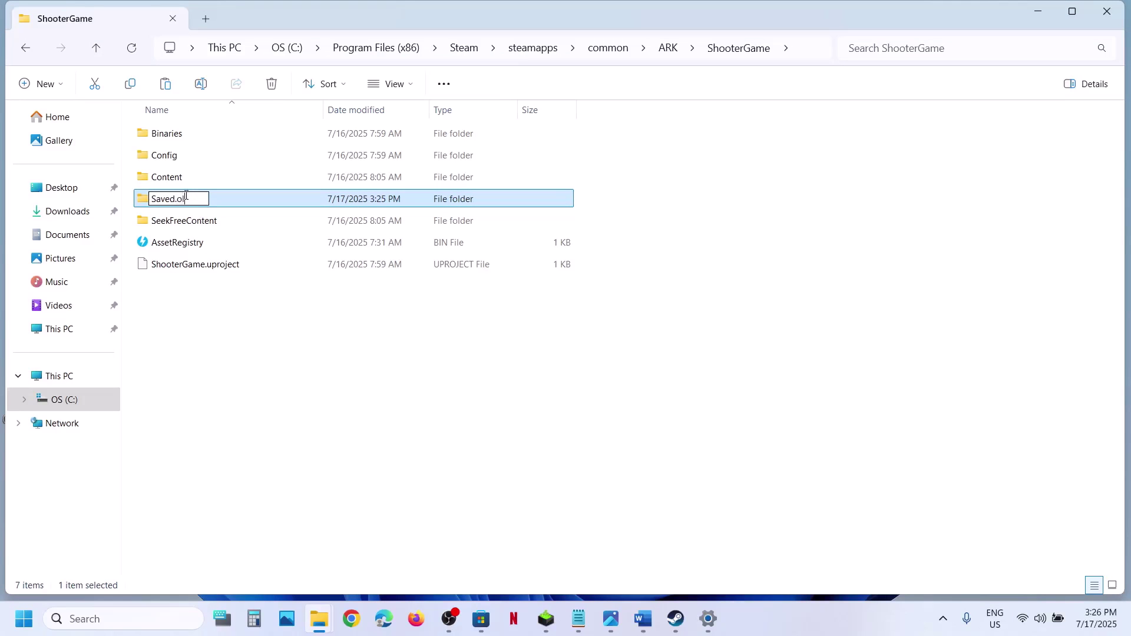
text(.old)
click(409, 498)
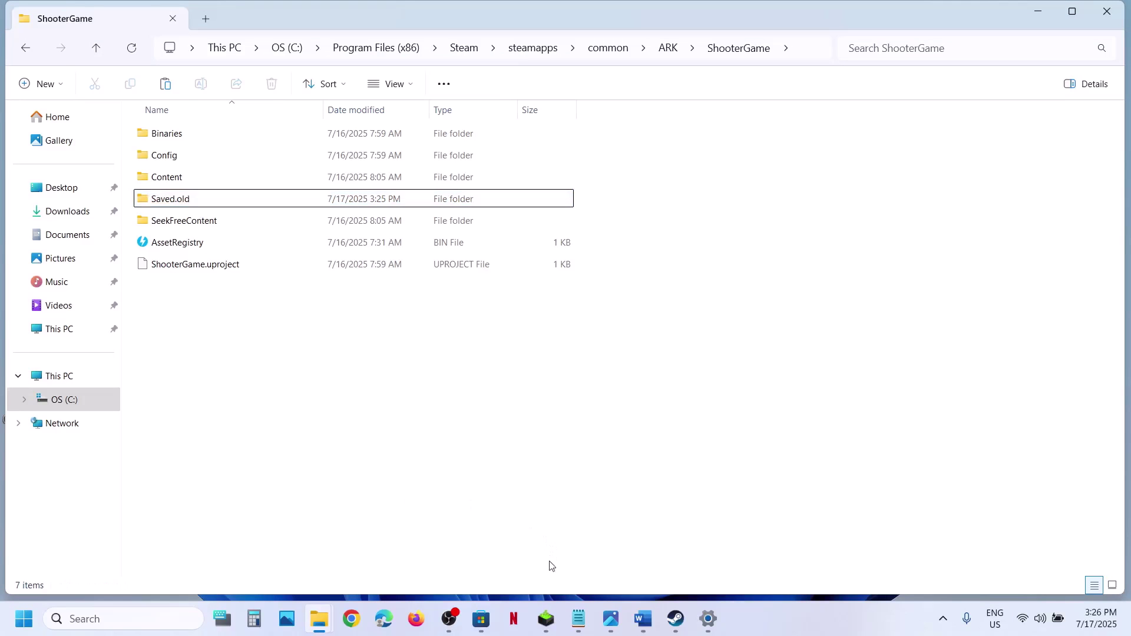
Switch to the Word document and read Step 9 about running the game as administrator and in compatibility mode
click(678, 618)
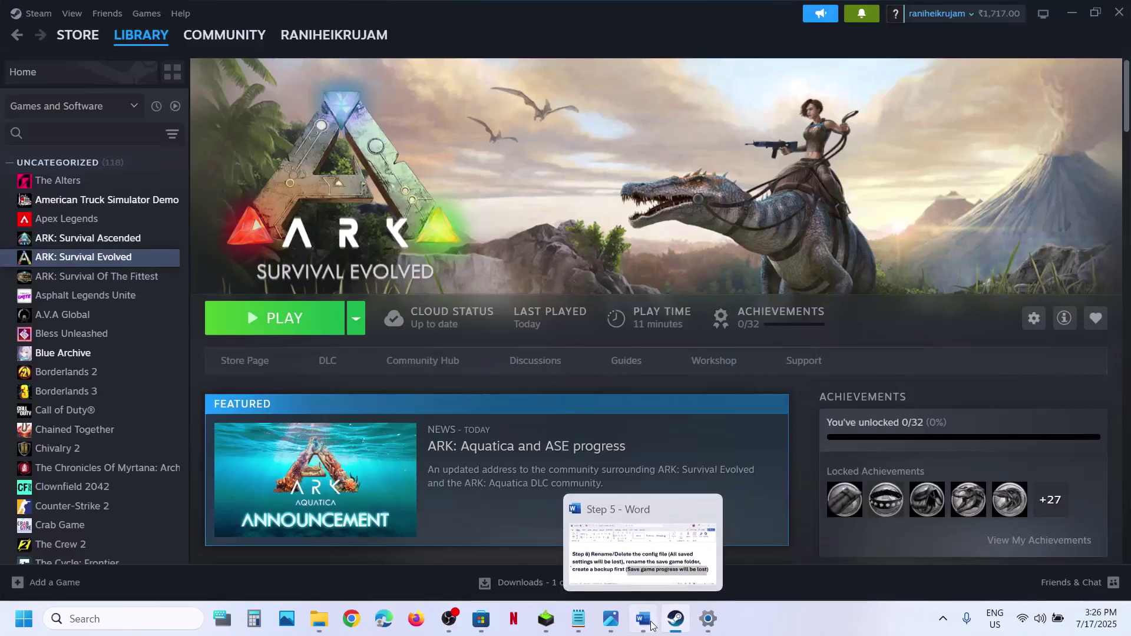
click(643, 618)
scroll(540, 469, down, 3)
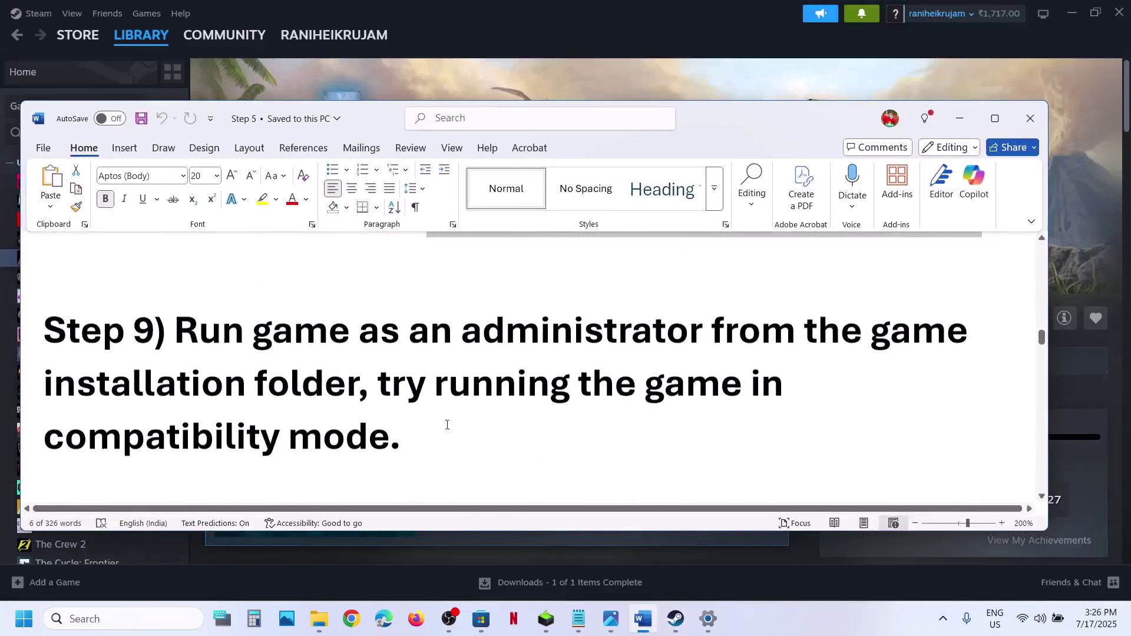
Highlight the Step 9 instruction on running as administrator, switch to Steam, and browse ARK: Survival Evolved's local files
drag(176, 330, 361, 386)
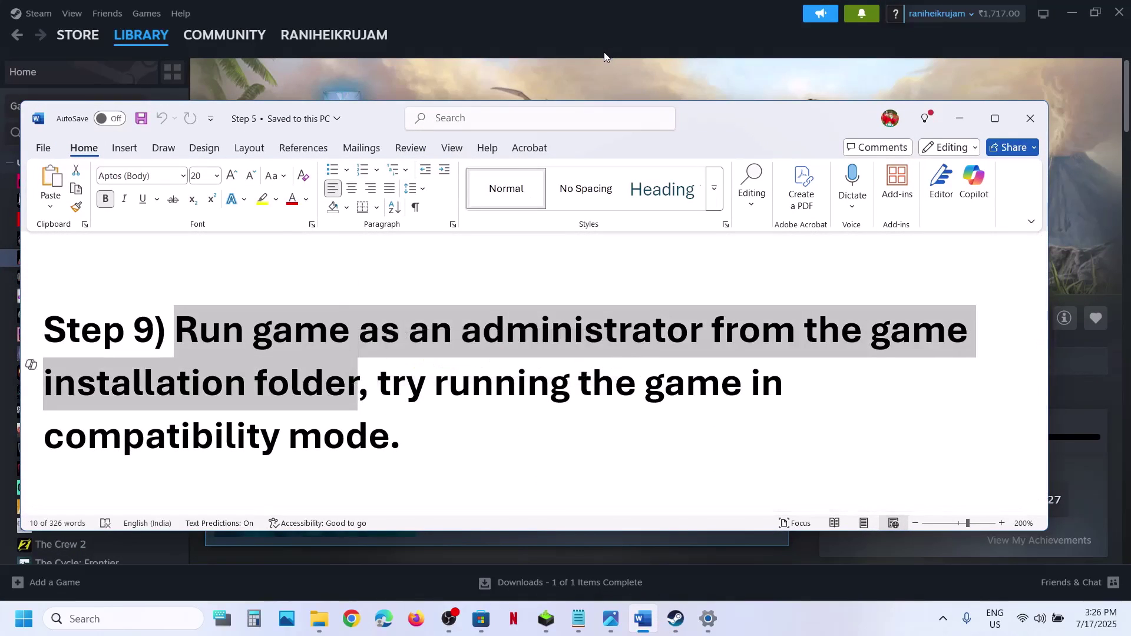
key(alt+Tab)
right_click(111, 257)
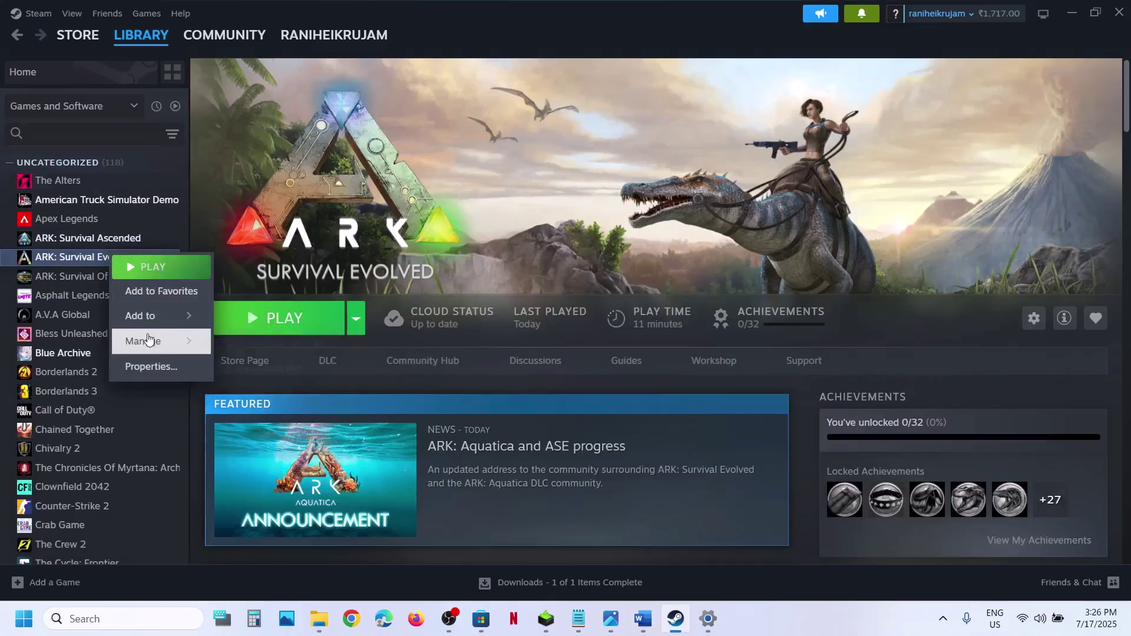
mouse_move(147, 340)
click(277, 369)
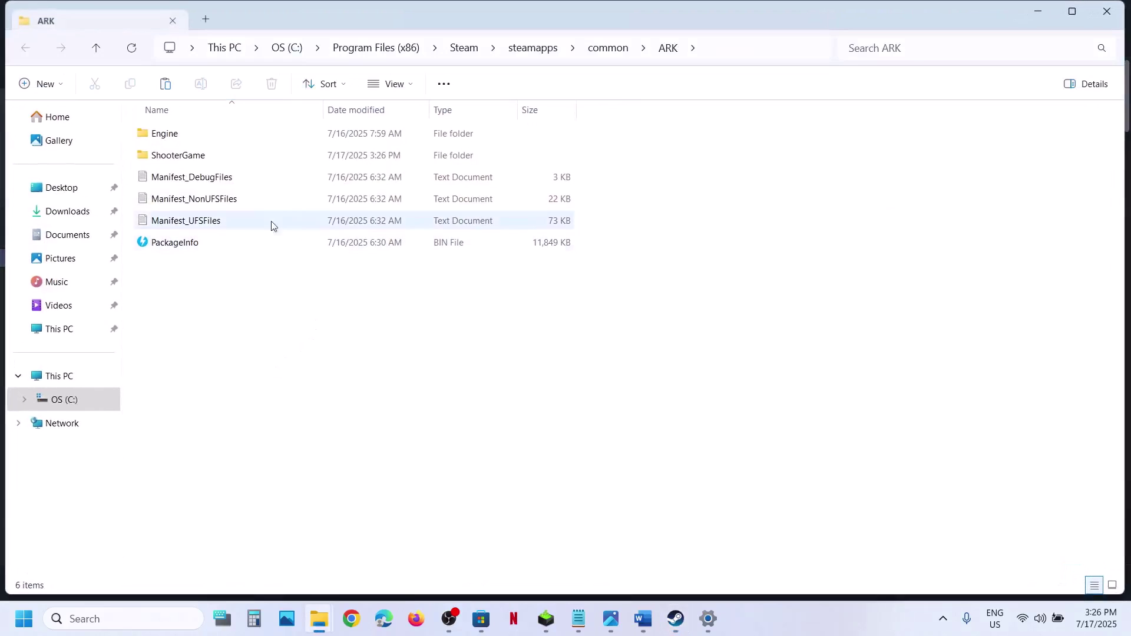
Select the ShooterGame application in the ShooterGame > Binaries > Win64 folder and minimize the Steam window behind it
double_click(191, 158)
double_click(172, 137)
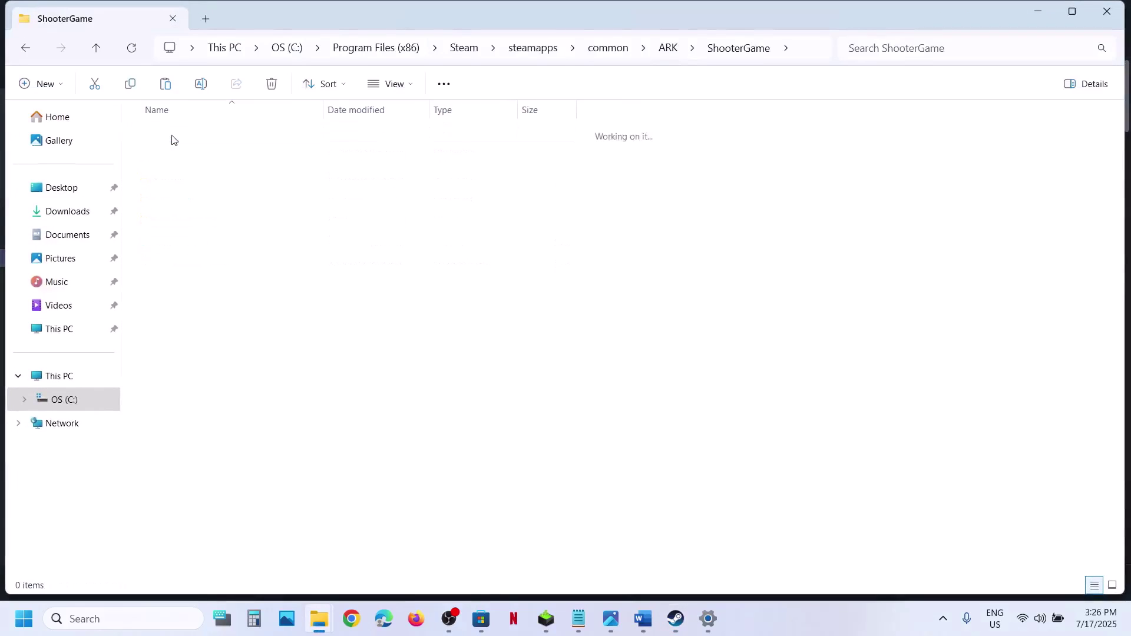
double_click(173, 139)
scroll(237, 446, down, 15)
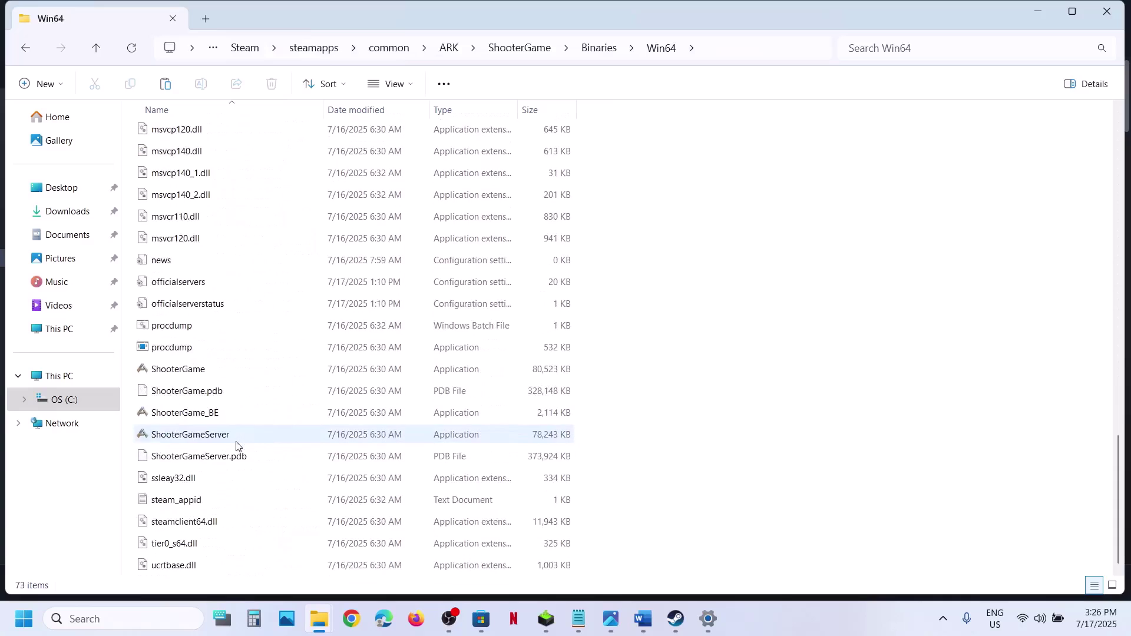
click(187, 309)
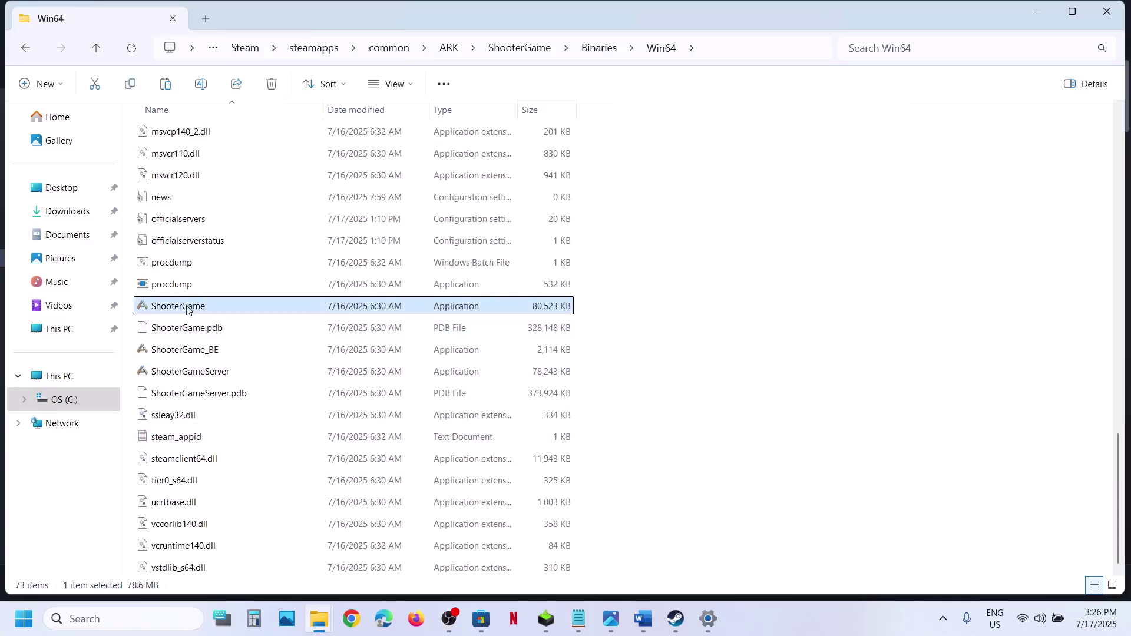
click(676, 619)
click(677, 622)
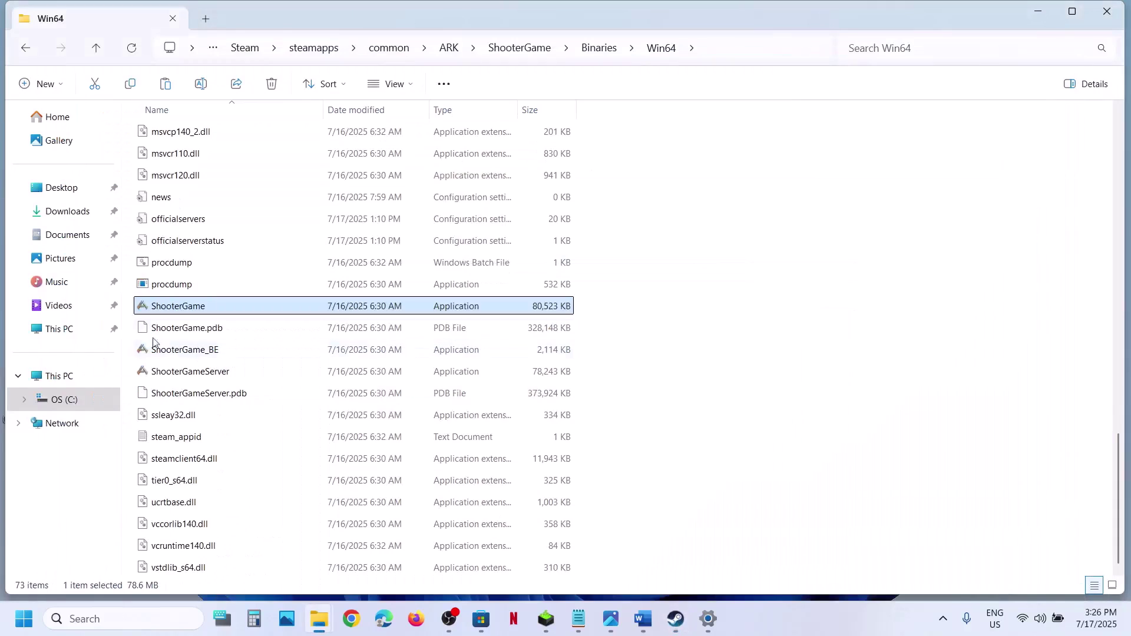
Set the ShooterGame application's compatibility properties to run the program as an administrator, and apply the change
right_click(207, 315)
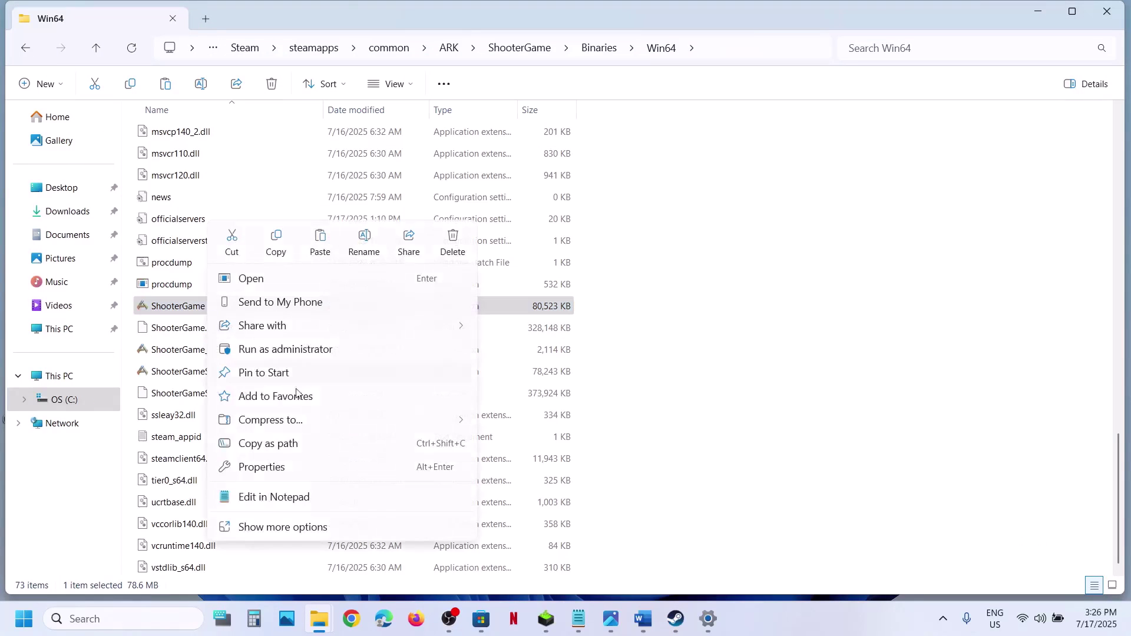
click(268, 468)
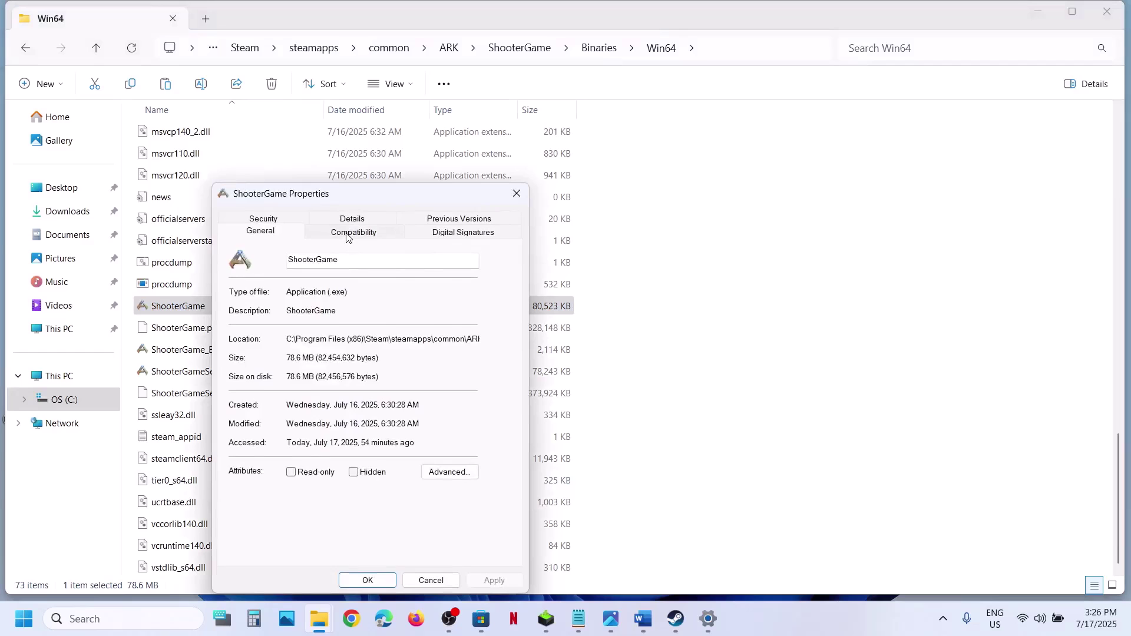
click(349, 233)
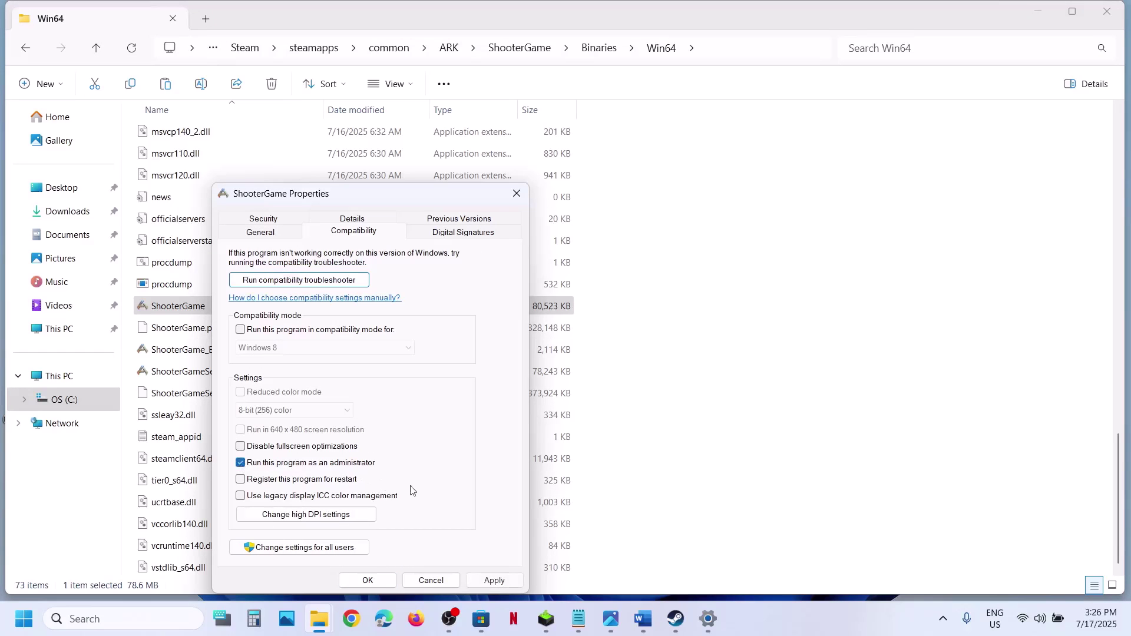
click(494, 580)
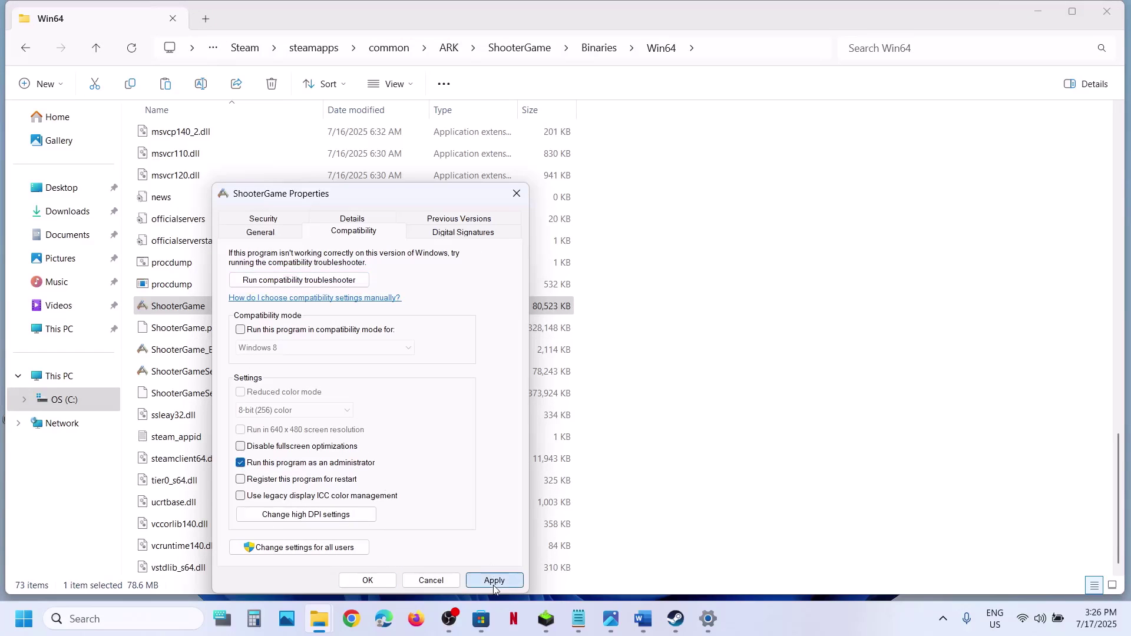
click(367, 581)
Set ShooterGame to run in compatibility mode, trying Windows 8 and Windows 7, and disable fullscreen optimizations
right_click(210, 307)
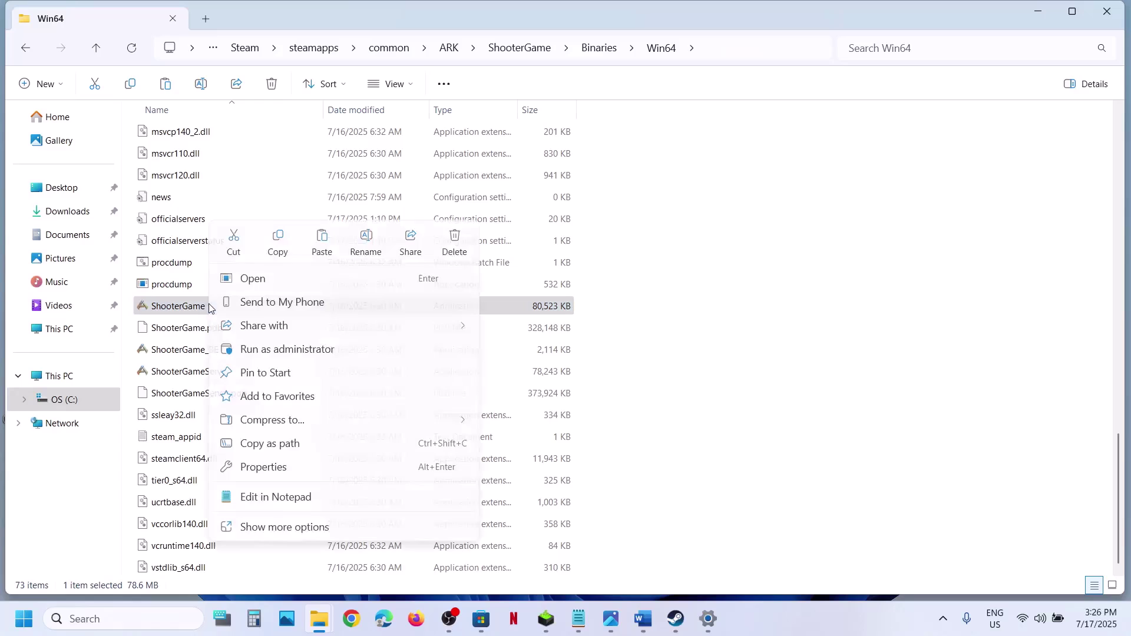
click(284, 468)
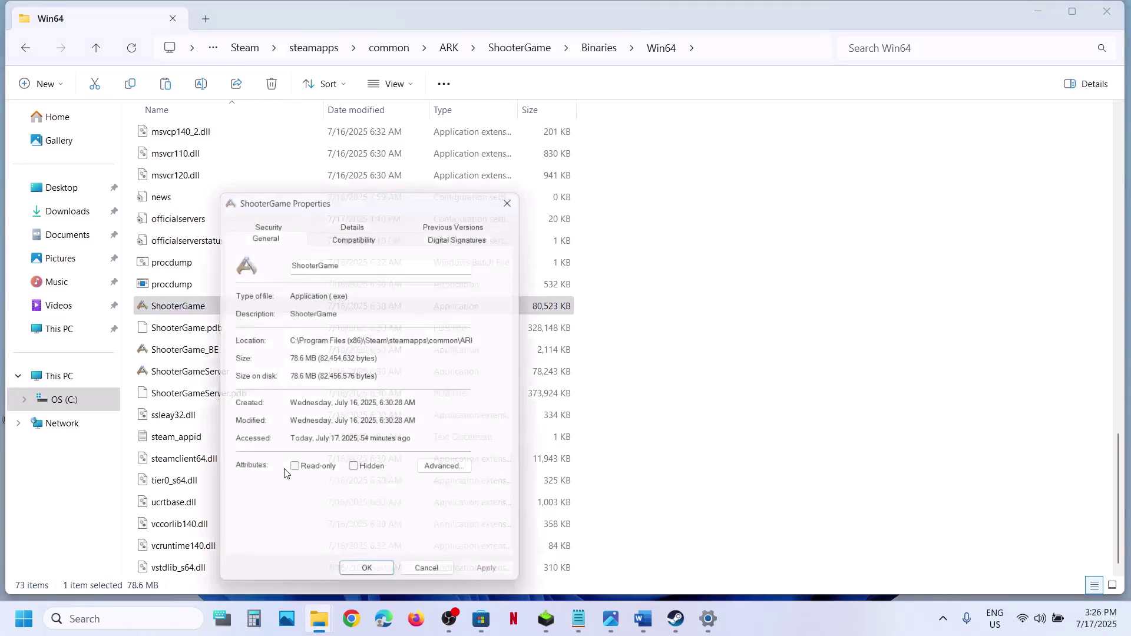
click(344, 239)
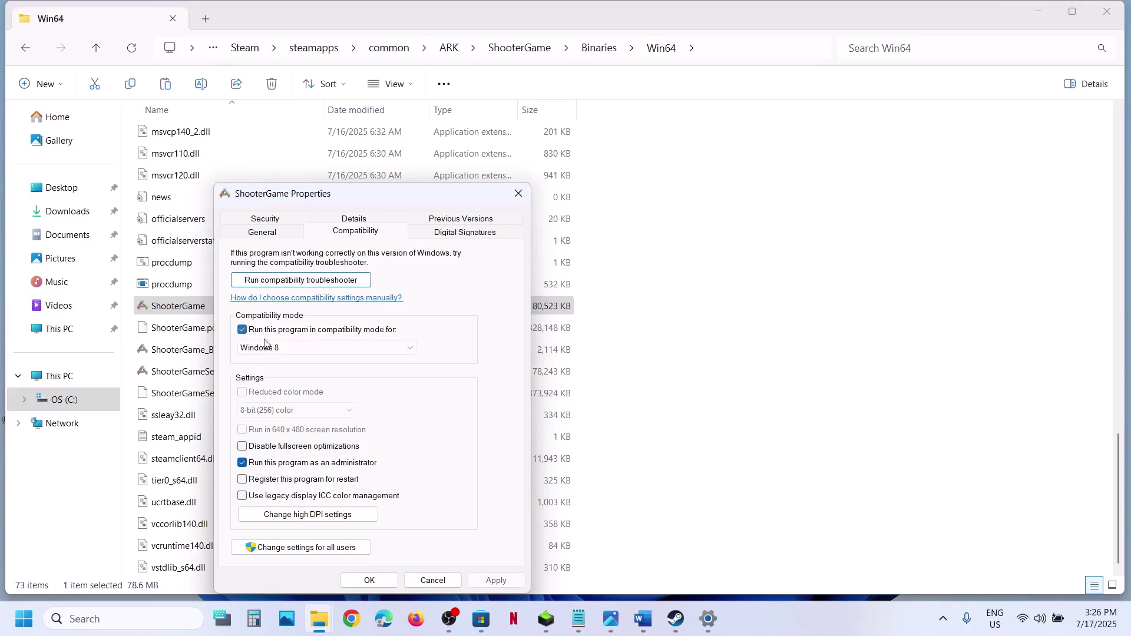
click(497, 580)
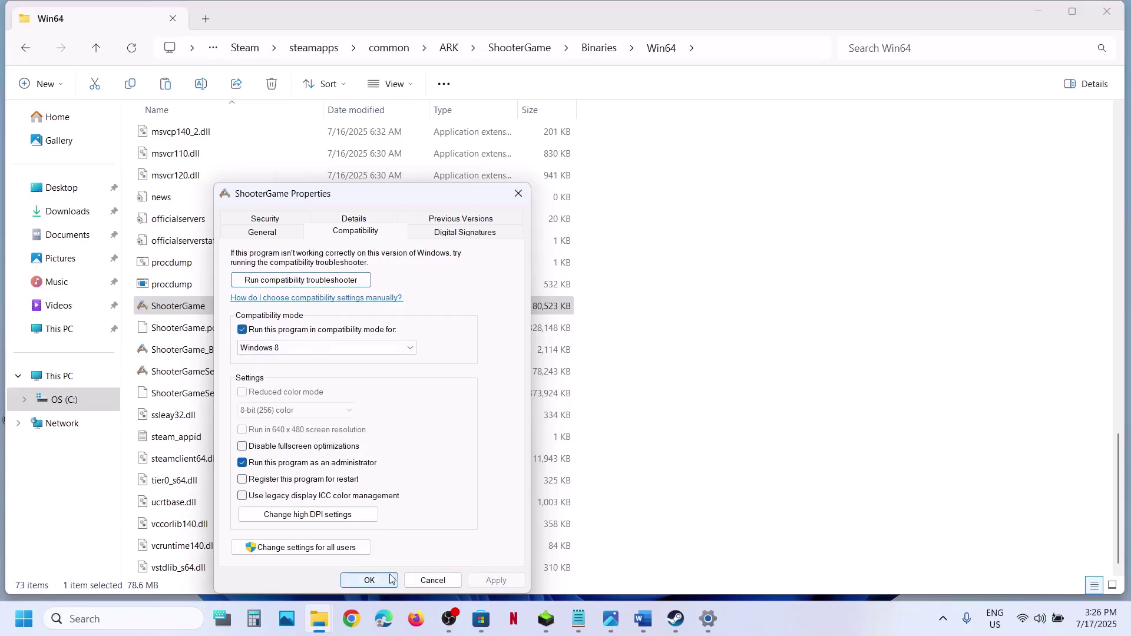
click(277, 349)
click(280, 392)
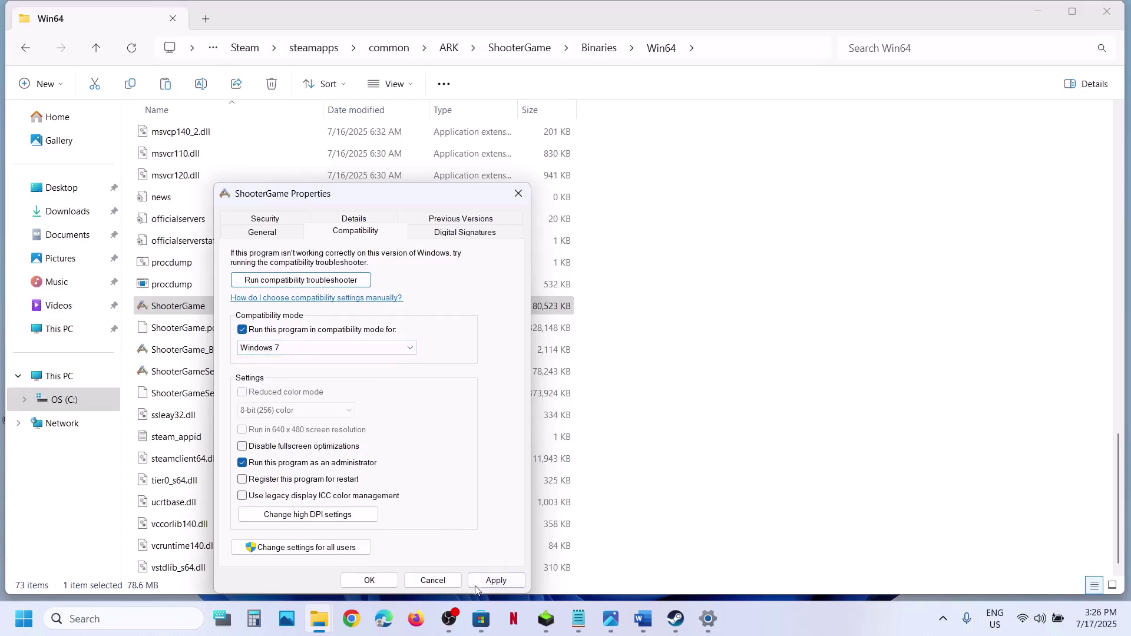
click(496, 580)
click(370, 581)
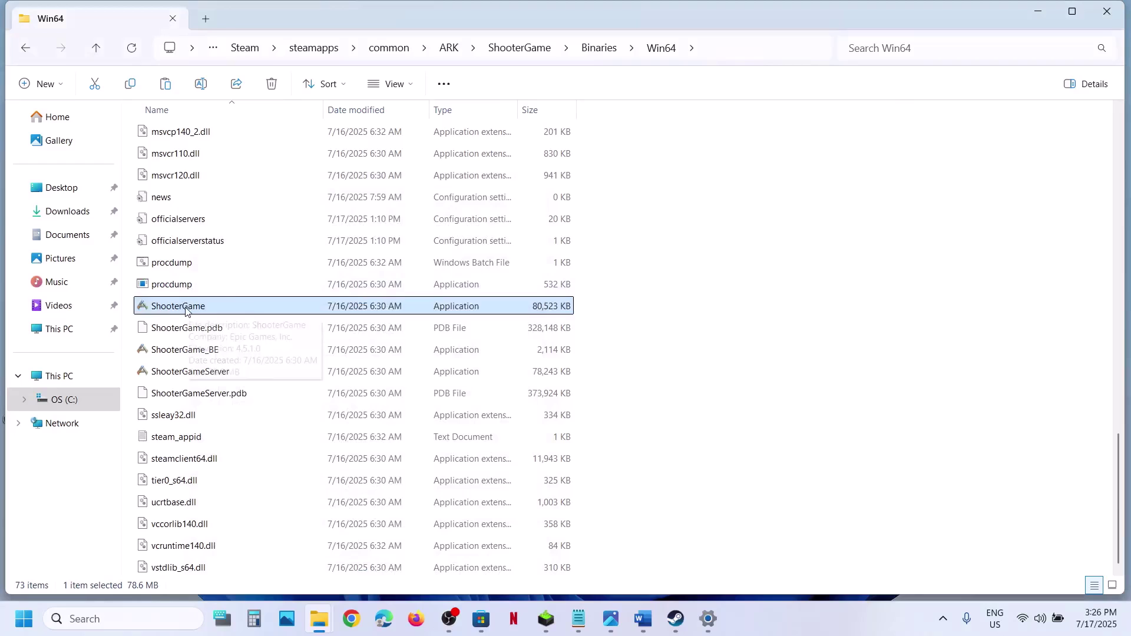
click(189, 353)
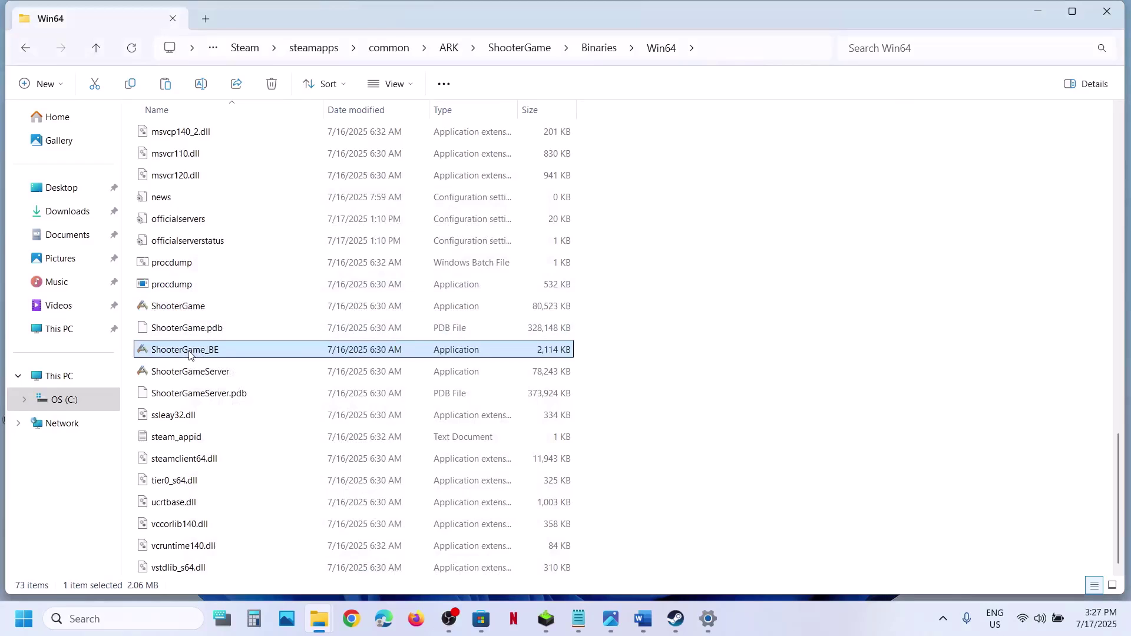
right_click(226, 355)
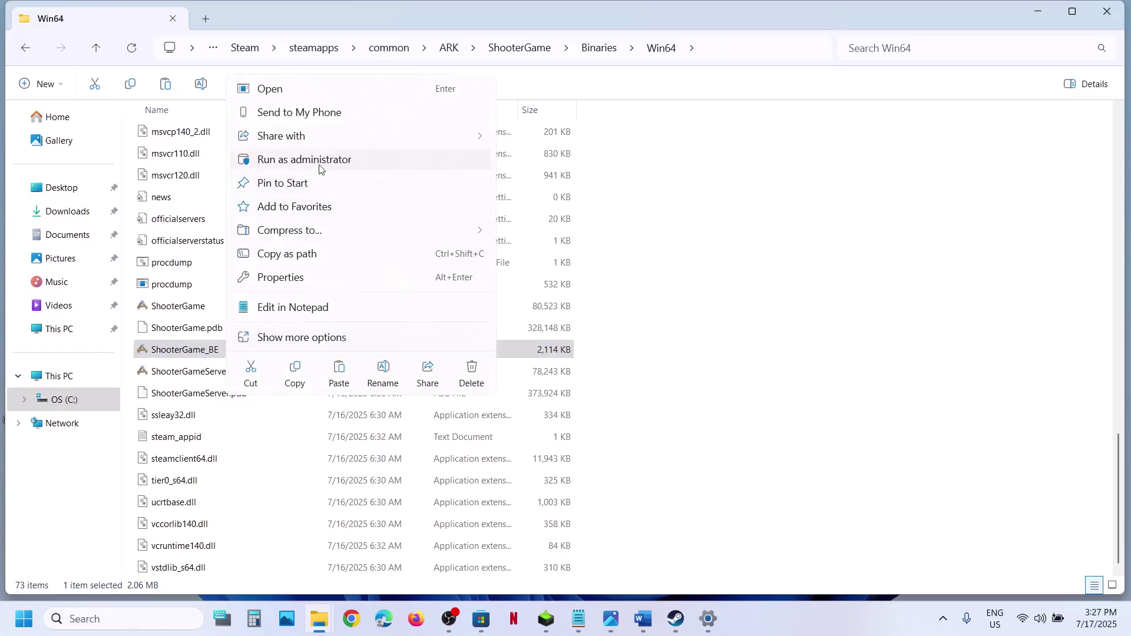
click(189, 310)
Clear ShooterGame's compatibility mode, fullscreen optimization and administrator options, and apply the cleared settings
right_click(189, 311)
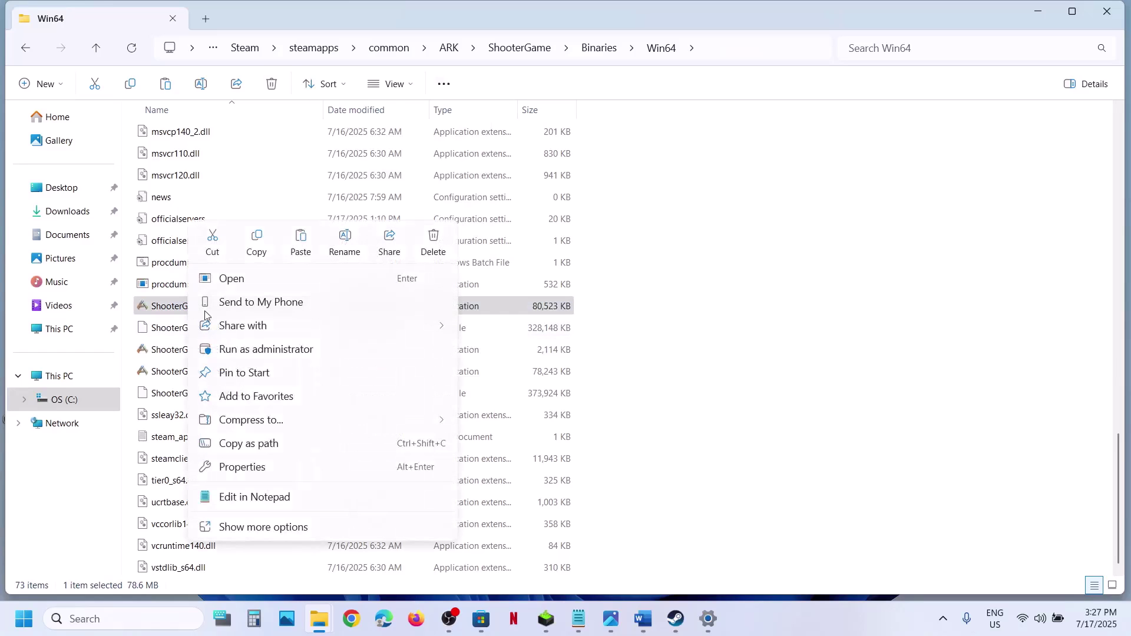
click(243, 467)
click(335, 233)
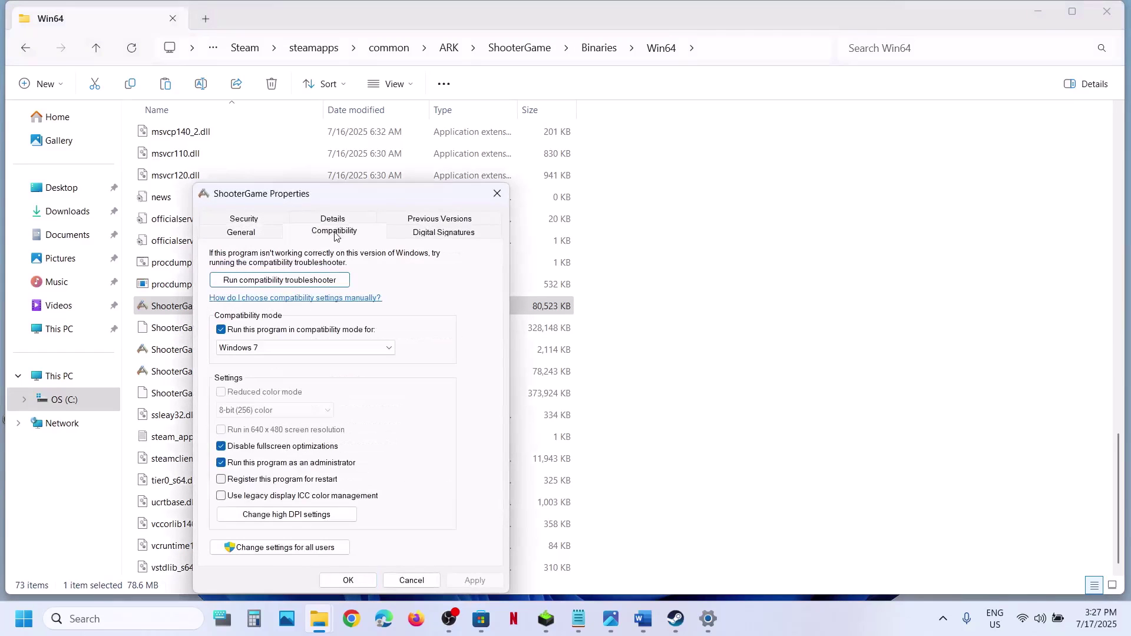
click(221, 331)
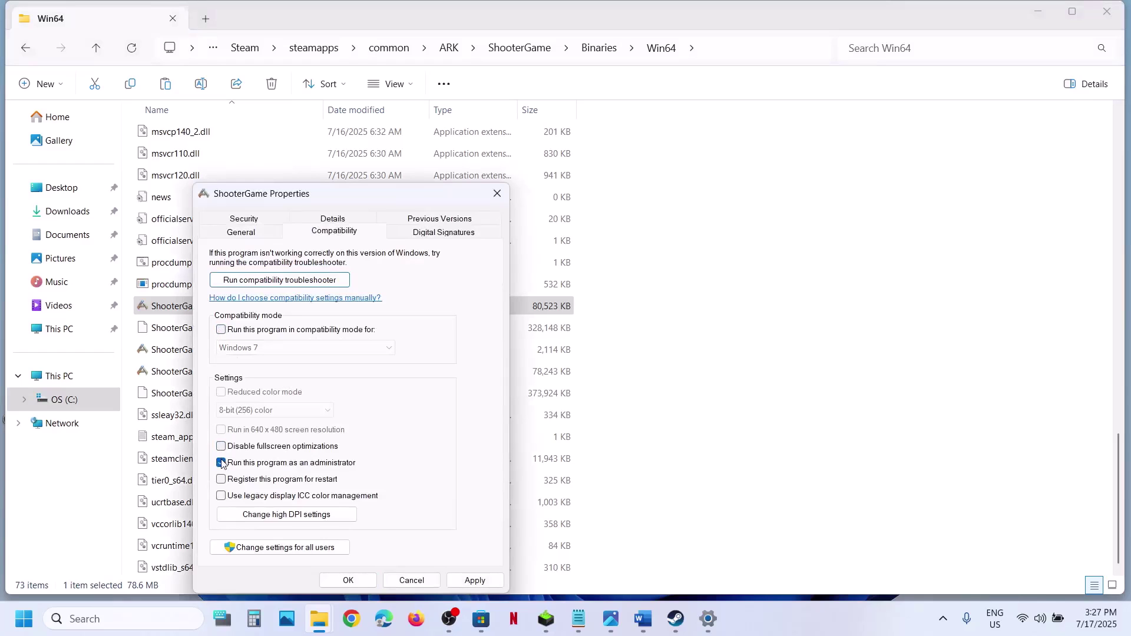
click(475, 580)
click(369, 578)
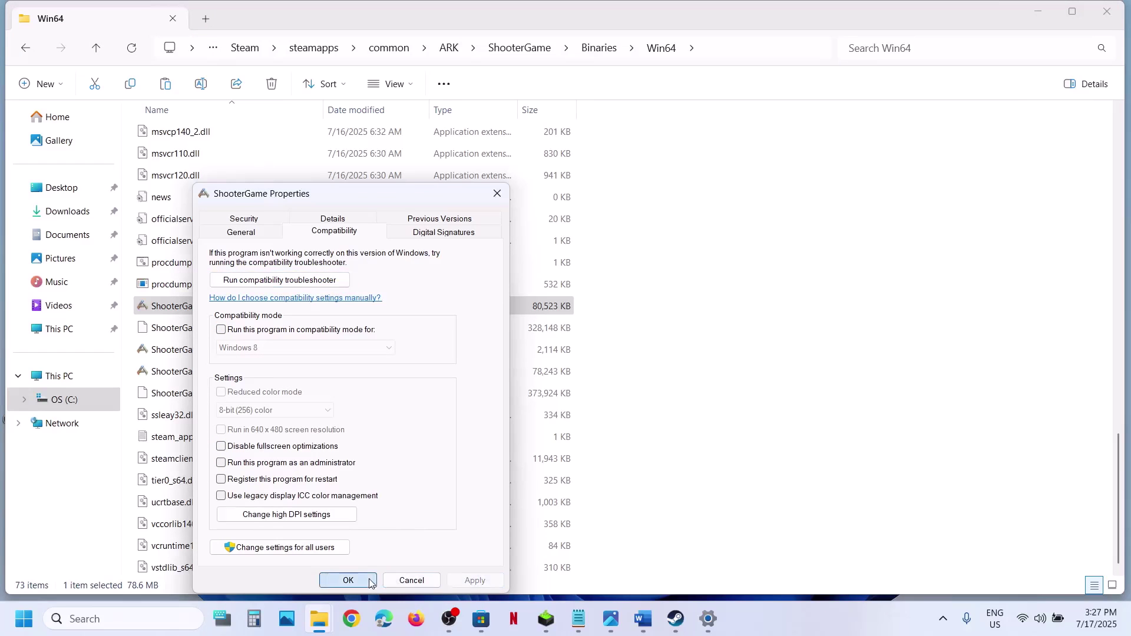
Switch to the Word document and copy the NVIDIA driver download link under Step 10
click(643, 619)
scroll(458, 401, down, 5)
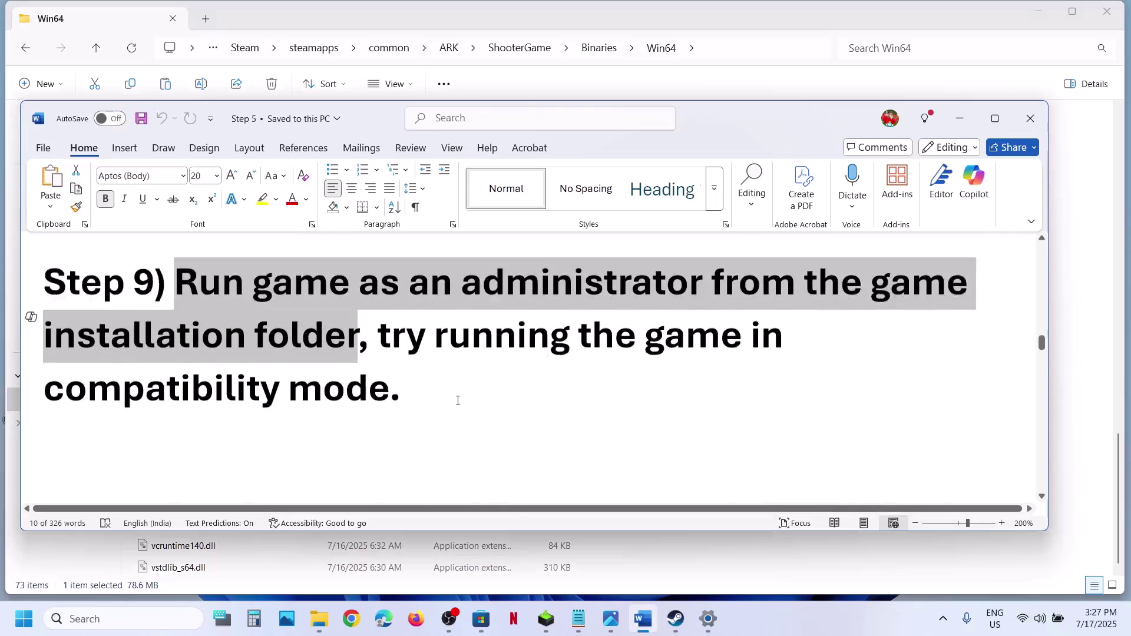
scroll(457, 401, down, 2)
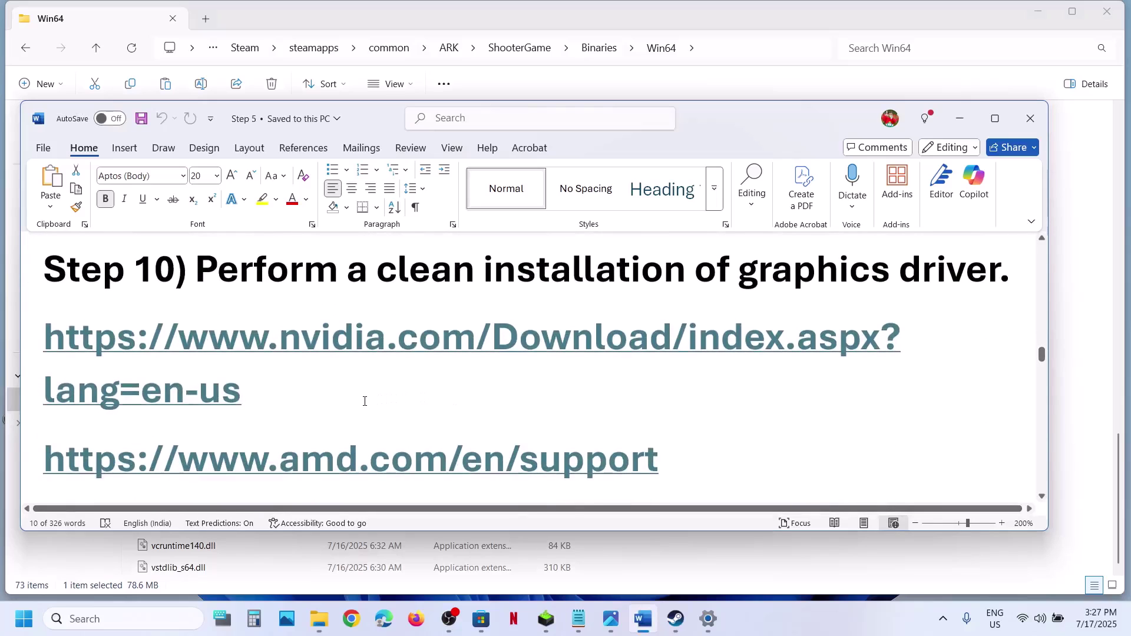
double_click(29, 372)
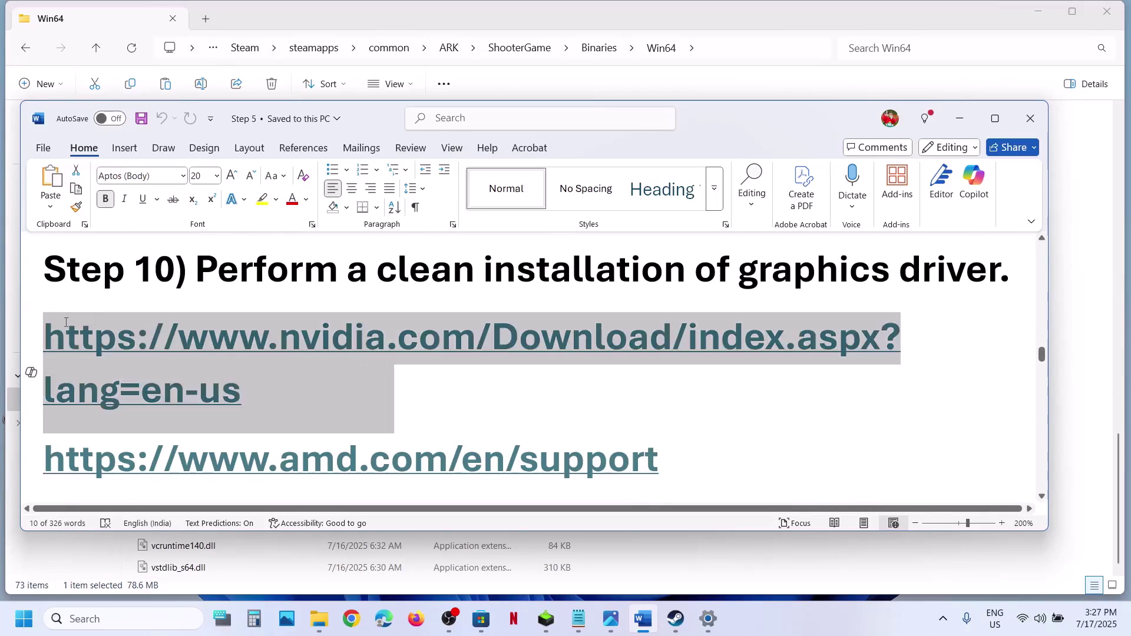
right_click(66, 321)
click(126, 300)
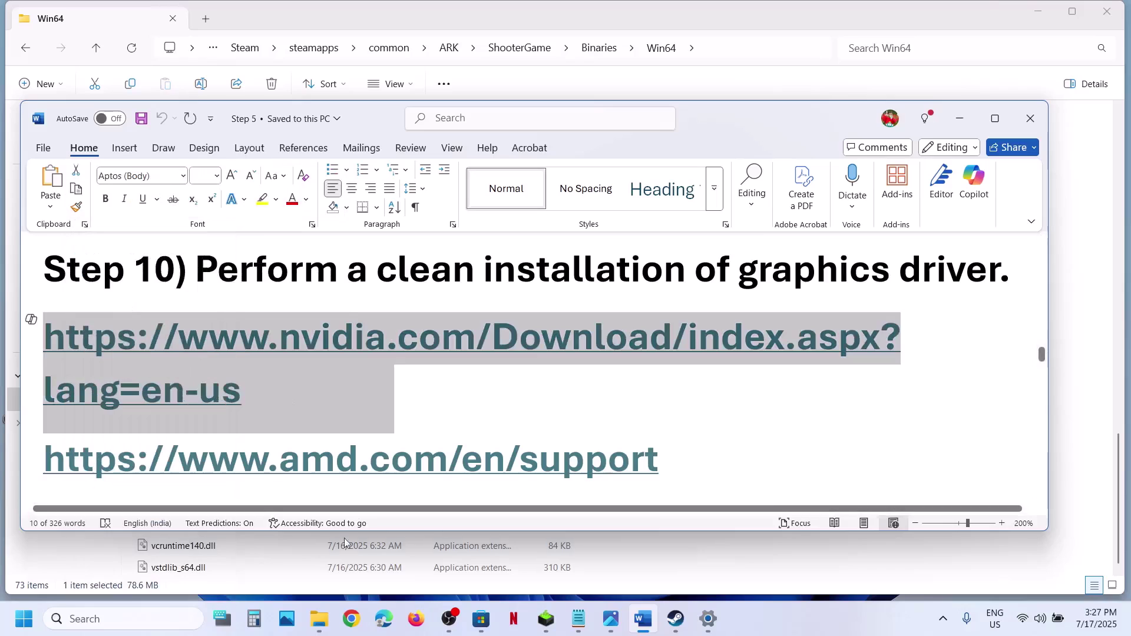
Open the copied NVIDIA link in Chrome and search for GeForce RTX 3050 Laptop GPU drivers for Windows 11
click(352, 618)
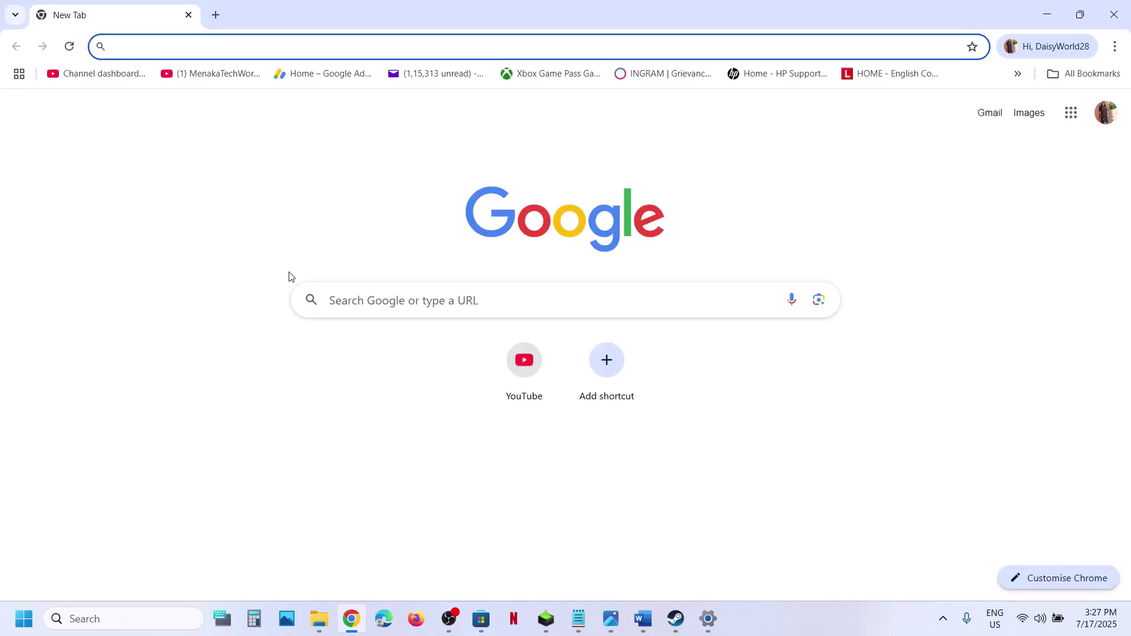
key(ctrl+v)
key(Return)
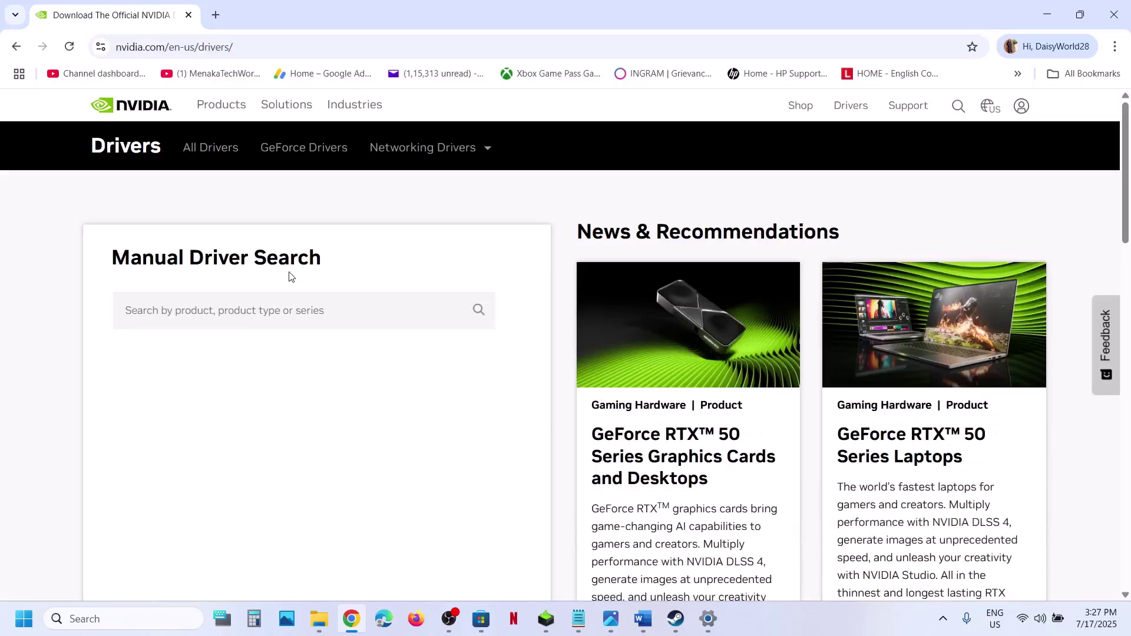
scroll(277, 340, down, 3)
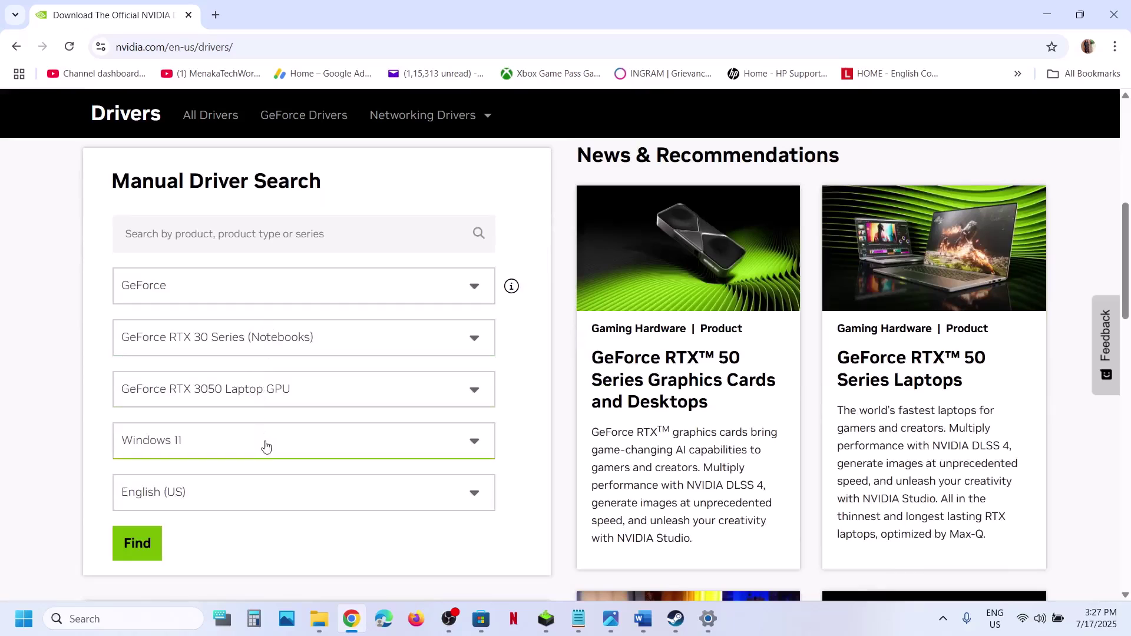
click(145, 532)
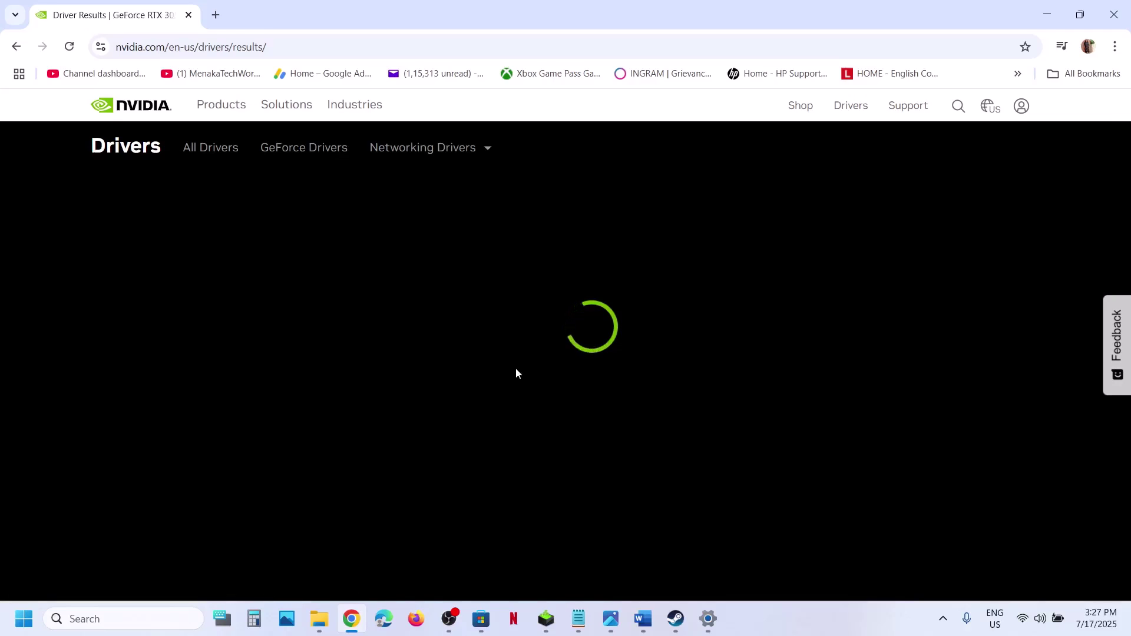
Review the GeForce Game Ready Driver's version in the driver results and open that driver's details page
scroll(284, 381, down, 3)
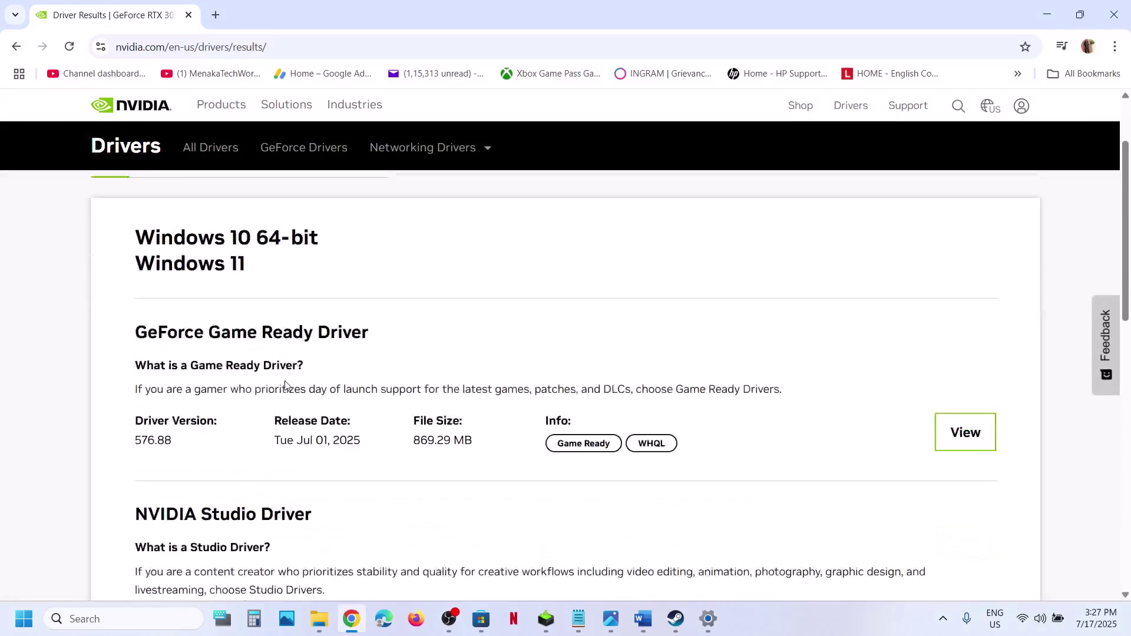
drag(157, 231, 395, 240)
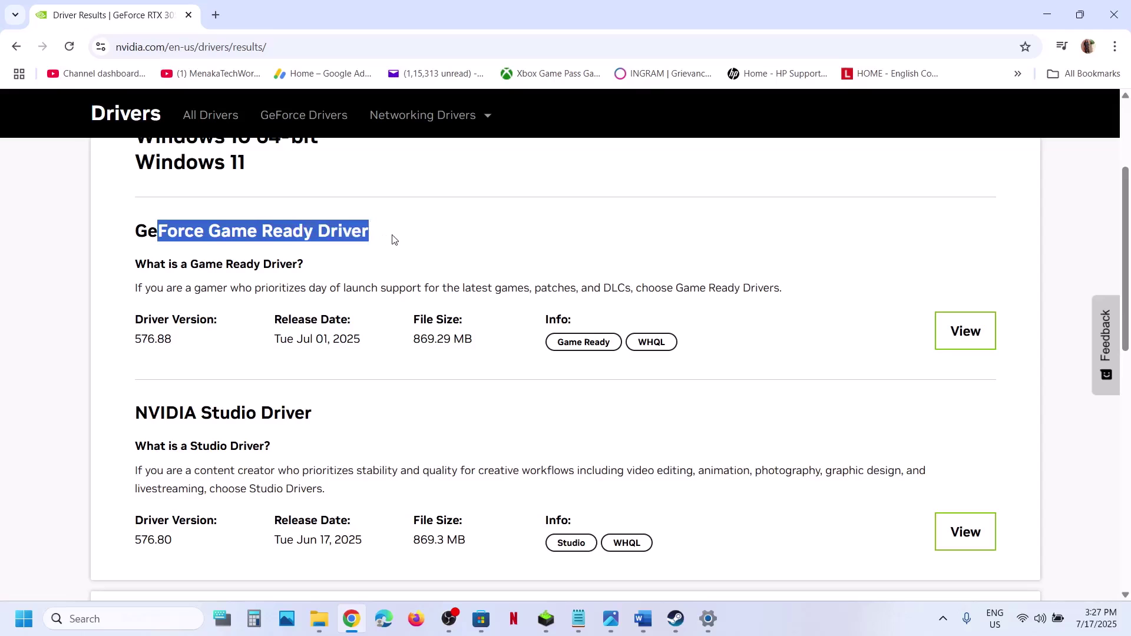
triple_click(132, 334)
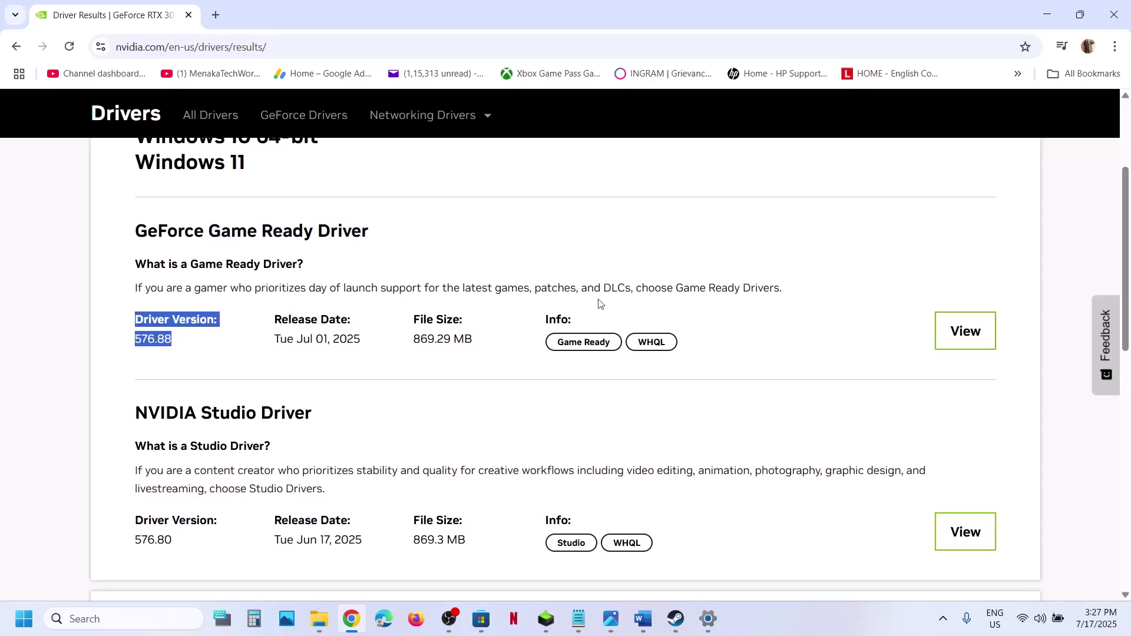
click(971, 330)
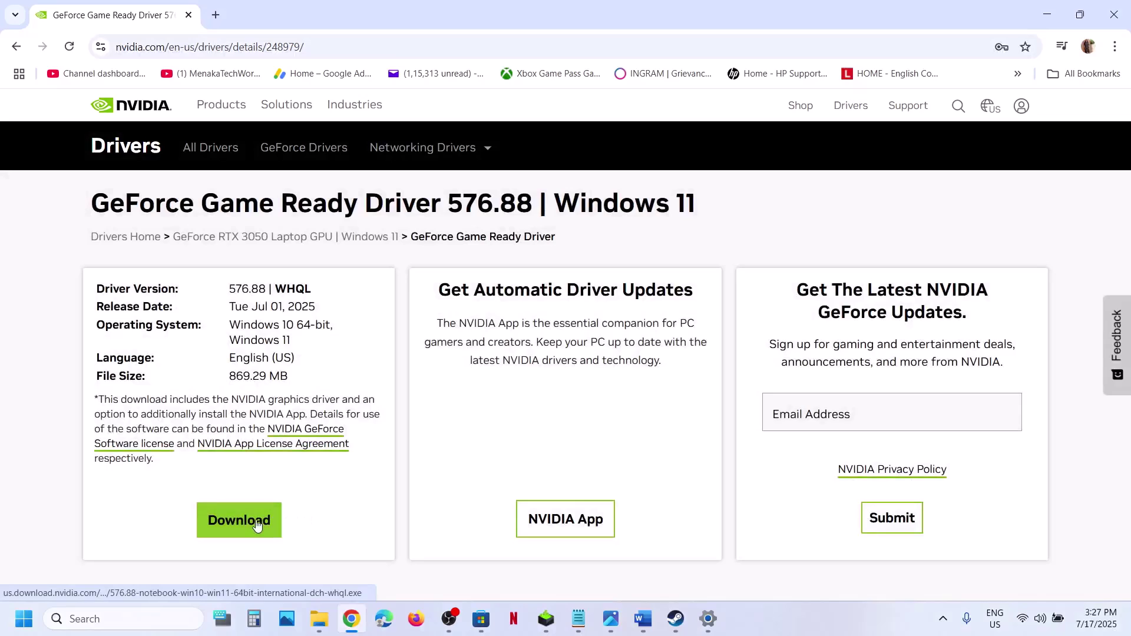
Download the GeForce Game Ready Driver 576.88 and set its installer to Custom (Advanced) with a clean installation
click(242, 524)
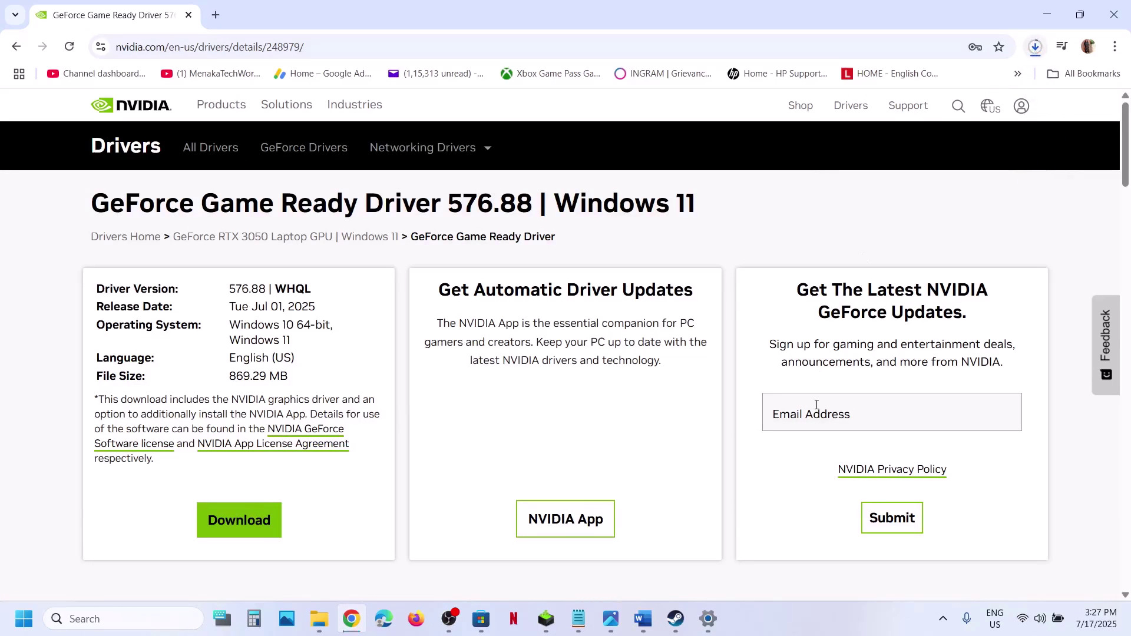
click(549, 619)
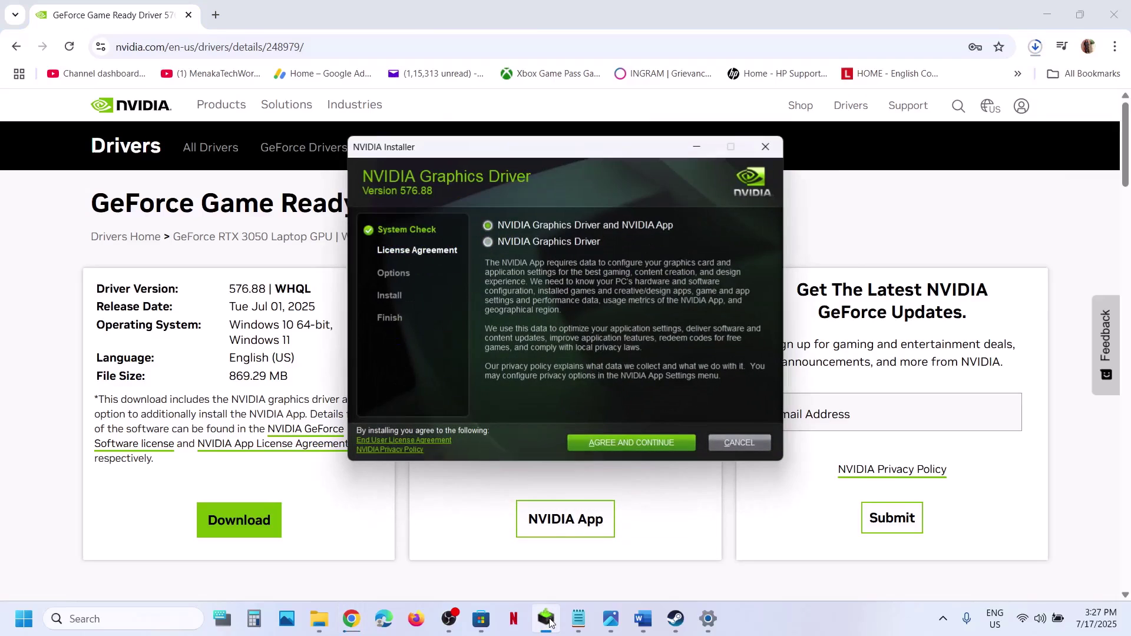
click(601, 442)
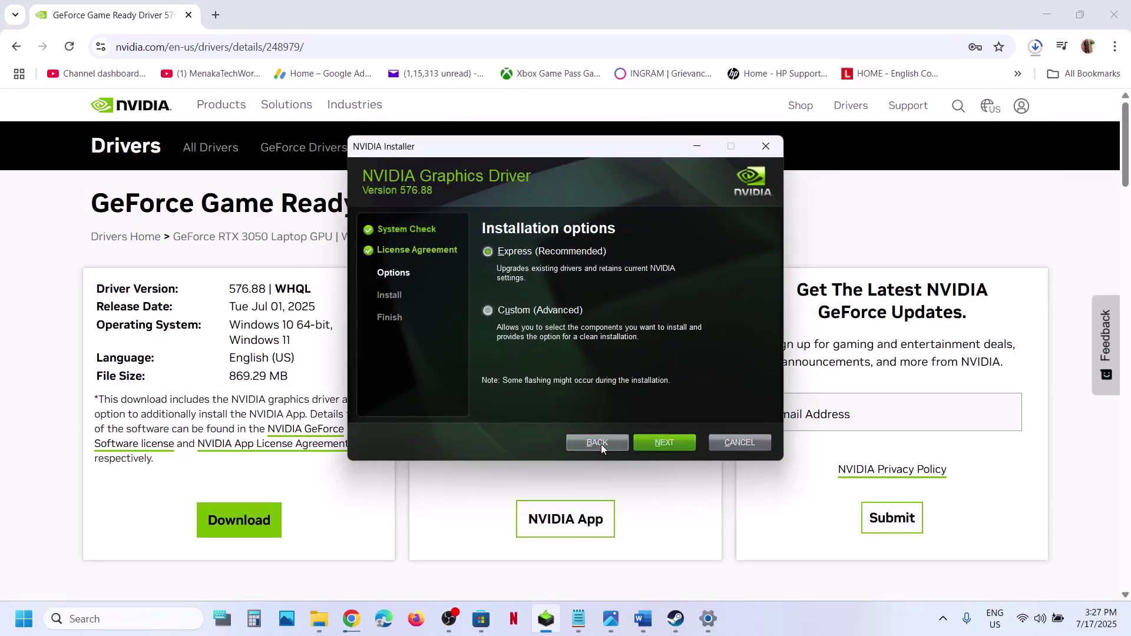
click(546, 310)
click(679, 445)
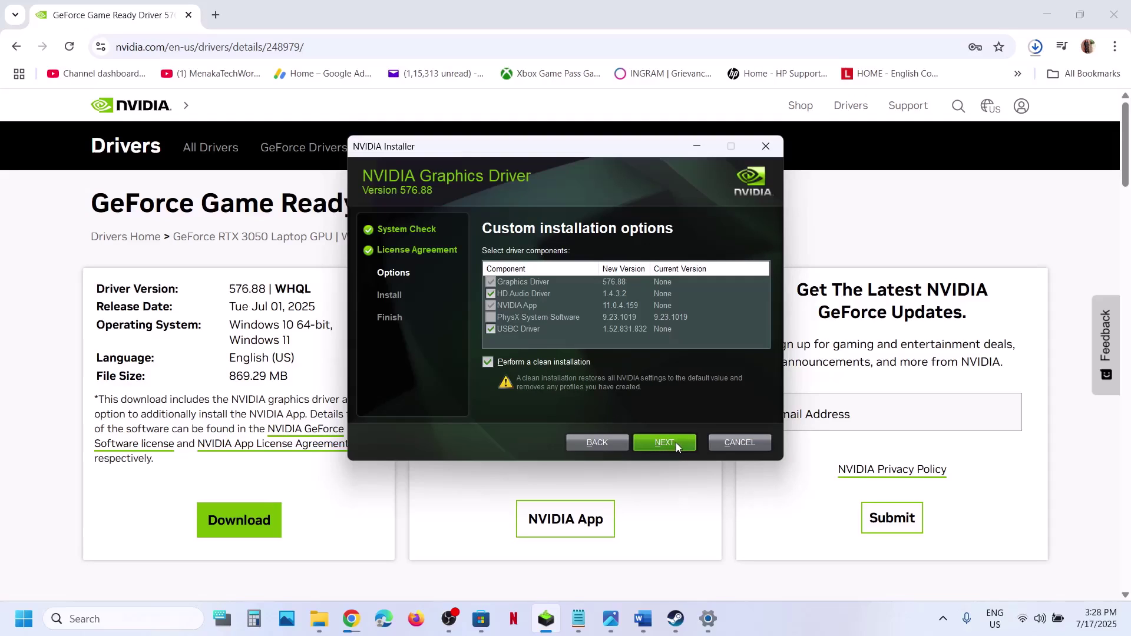
click(423, 539)
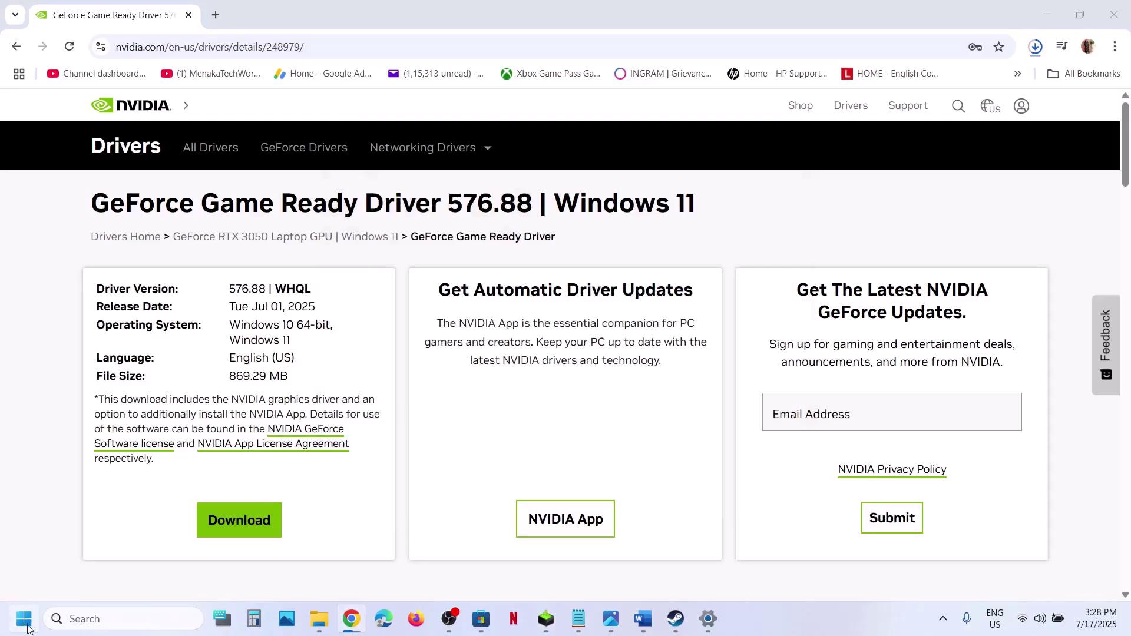
Show the Windows power options for restarting the computer
click(25, 620)
click(430, 569)
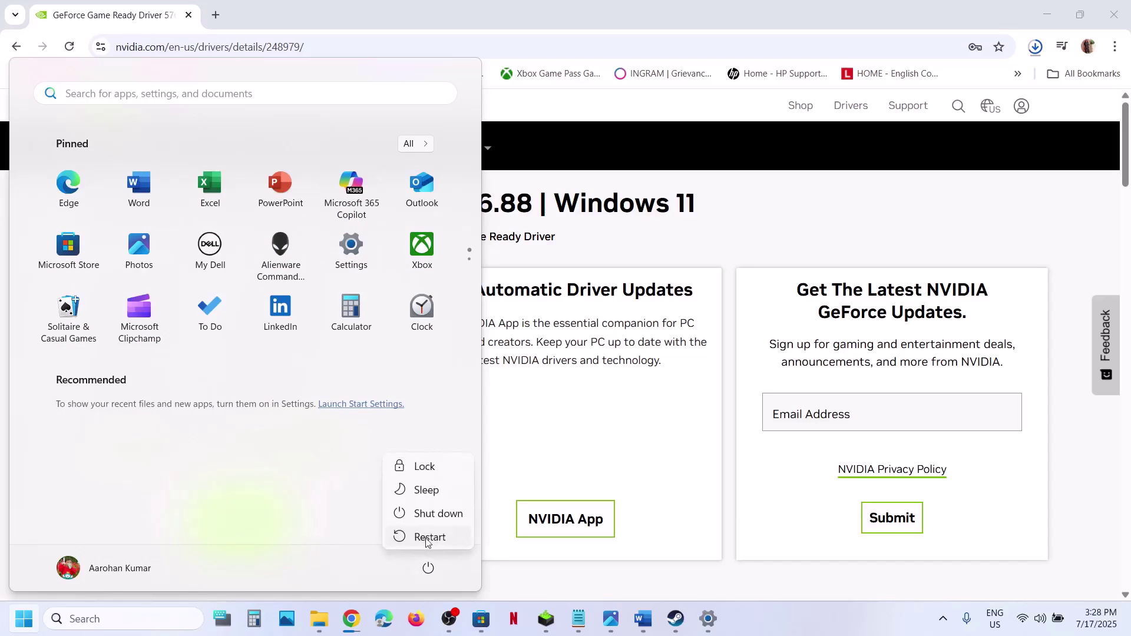
Switch to the Word document and copy the word "graphics" from Step 11
click(672, 617)
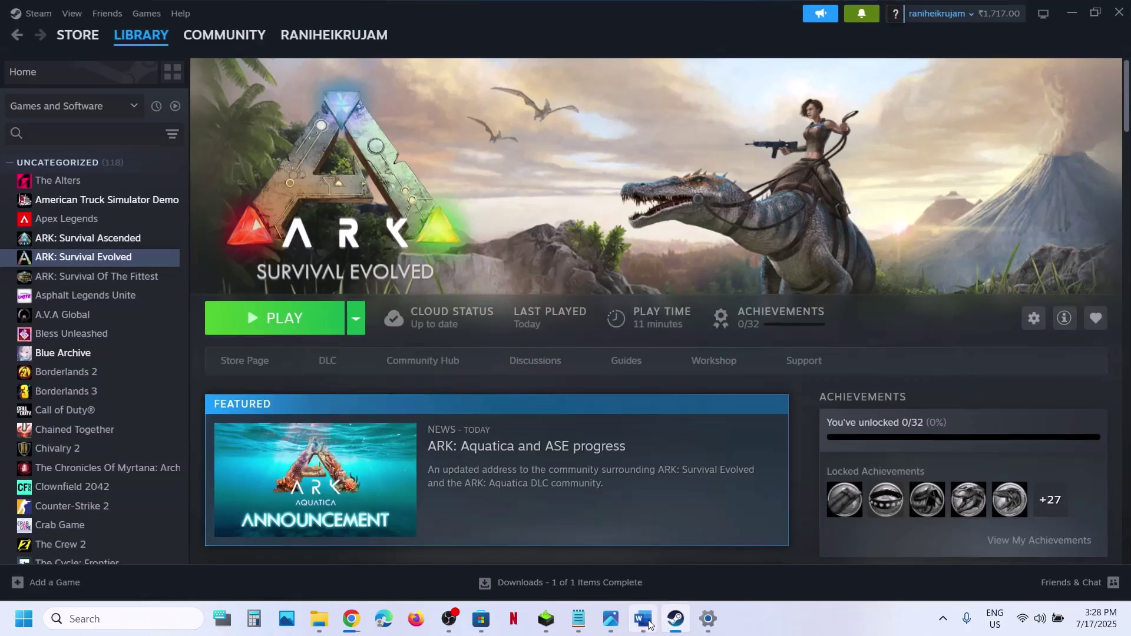
click(645, 620)
scroll(458, 379, down, 5)
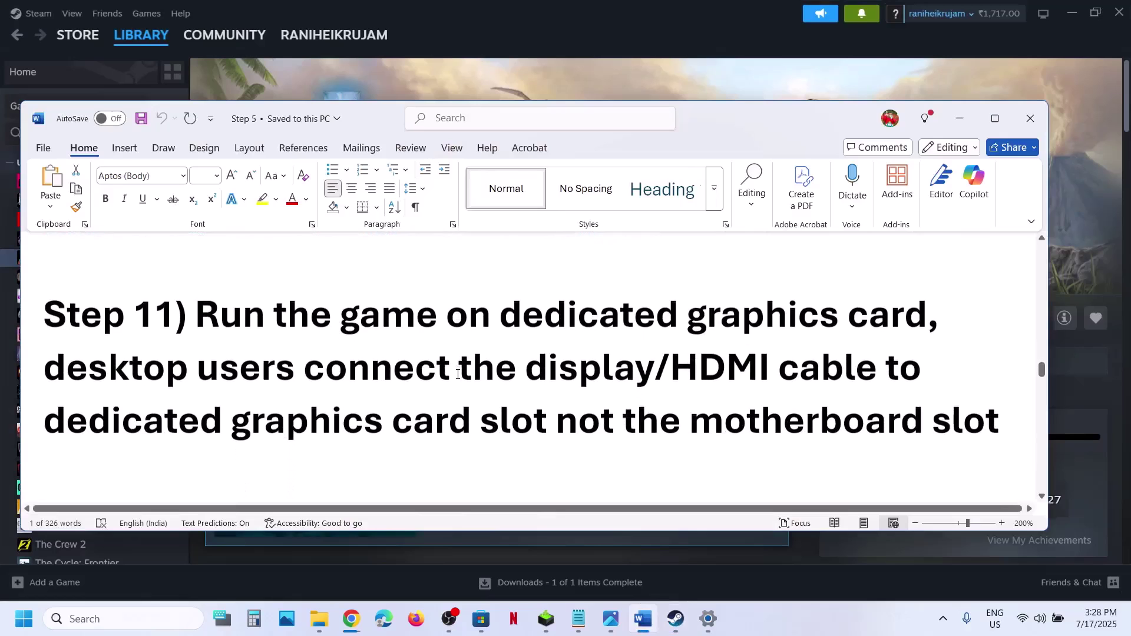
double_click(760, 311)
right_click(761, 311)
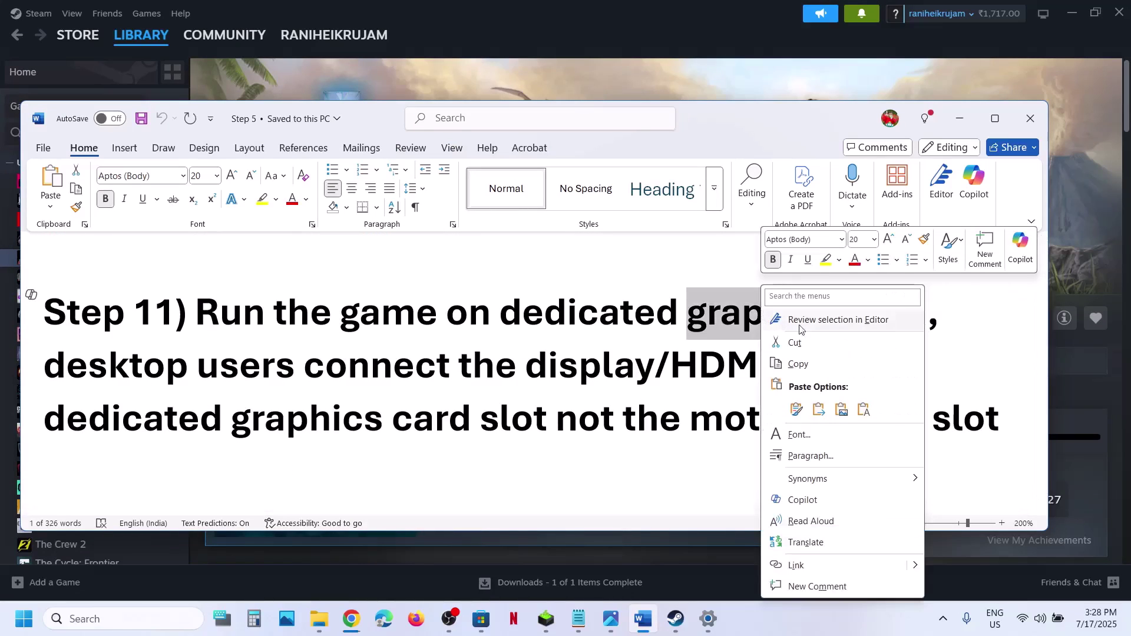
key(Escape)
Search Windows for "graphics" and open Graphics settings
click(146, 618)
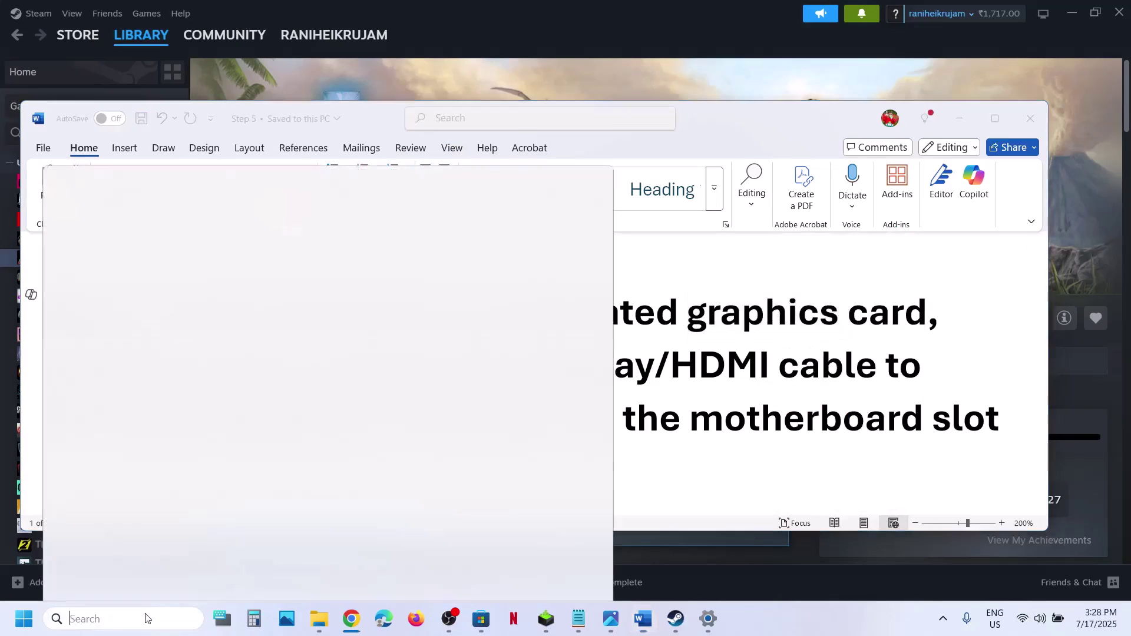
key(ctrl+v)
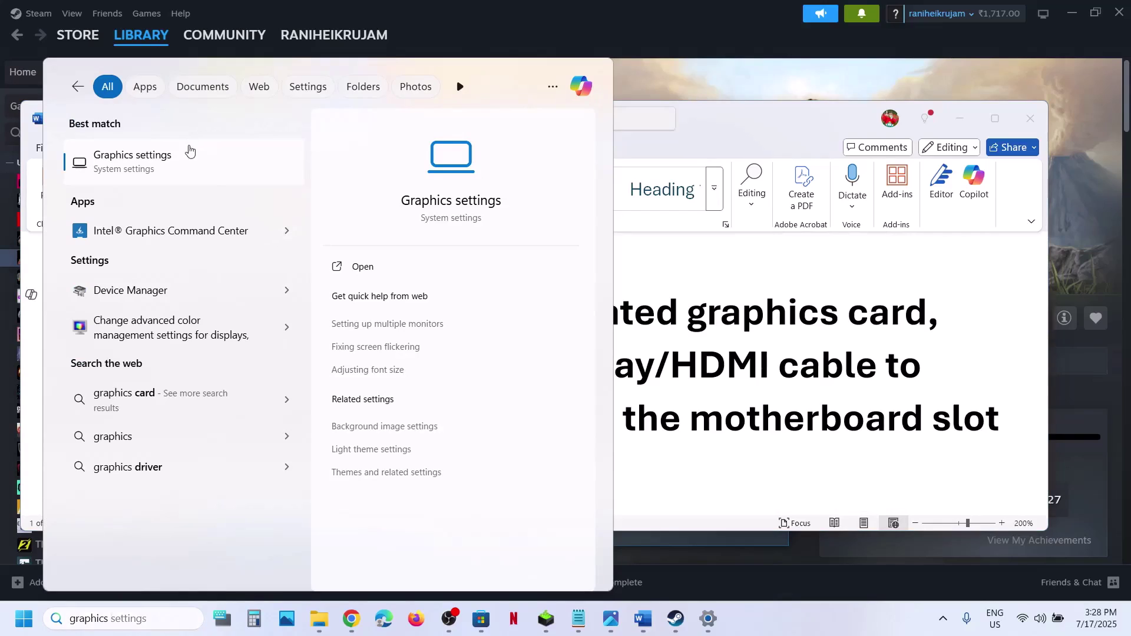
click(189, 154)
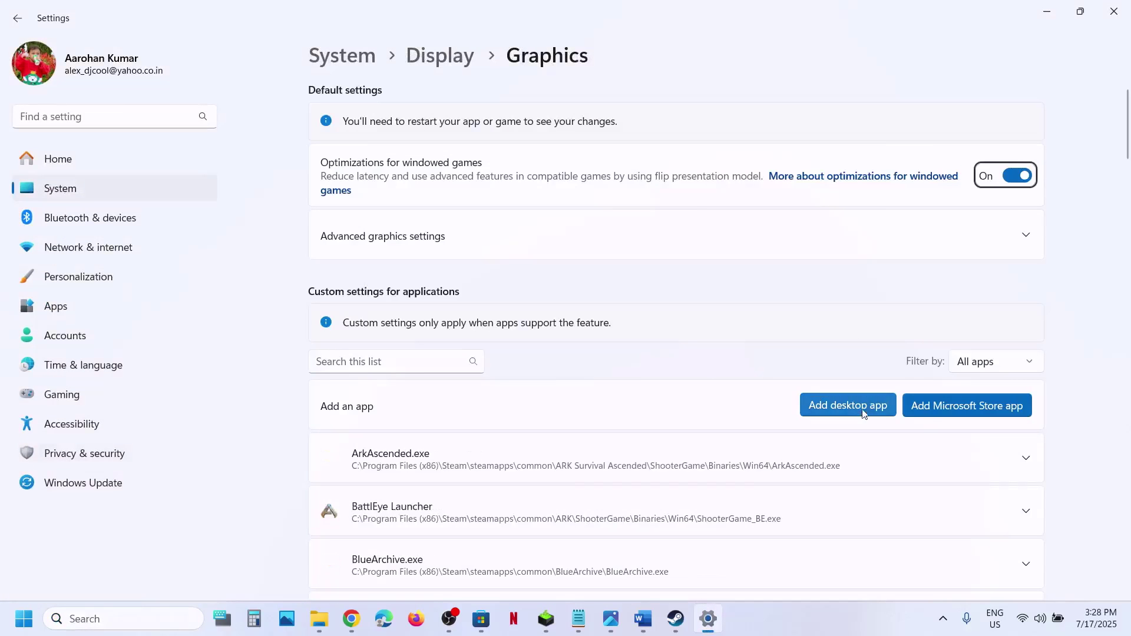
Add ShooterGame from ARK's ShooterGame\Binaries\Win64 folder as a desktop app in the custom graphics settings
click(863, 412)
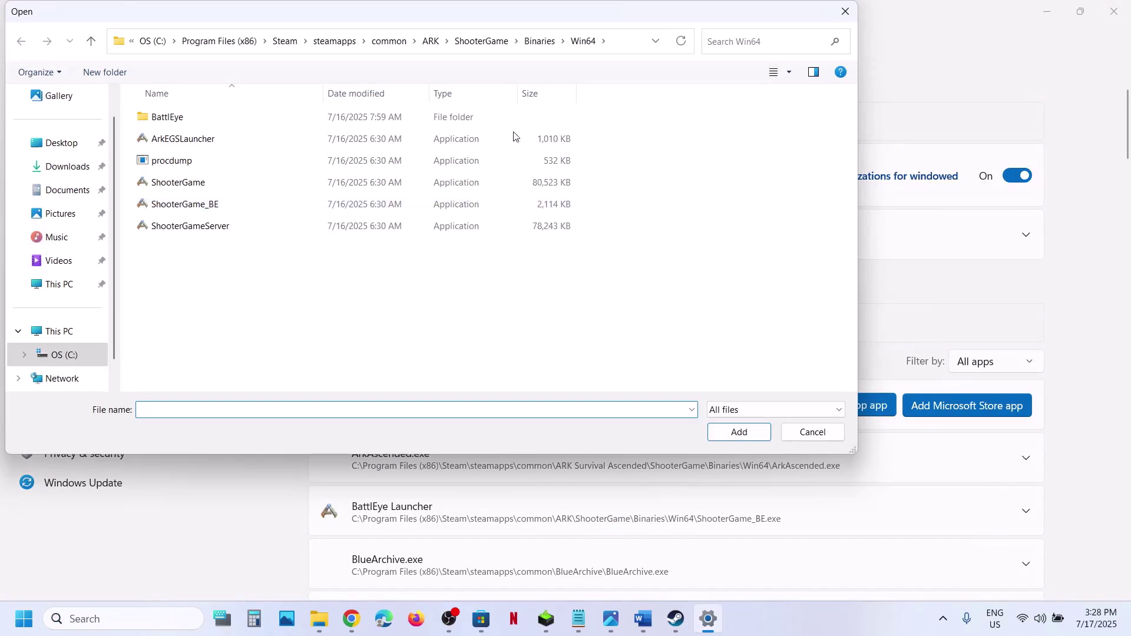
click(463, 42)
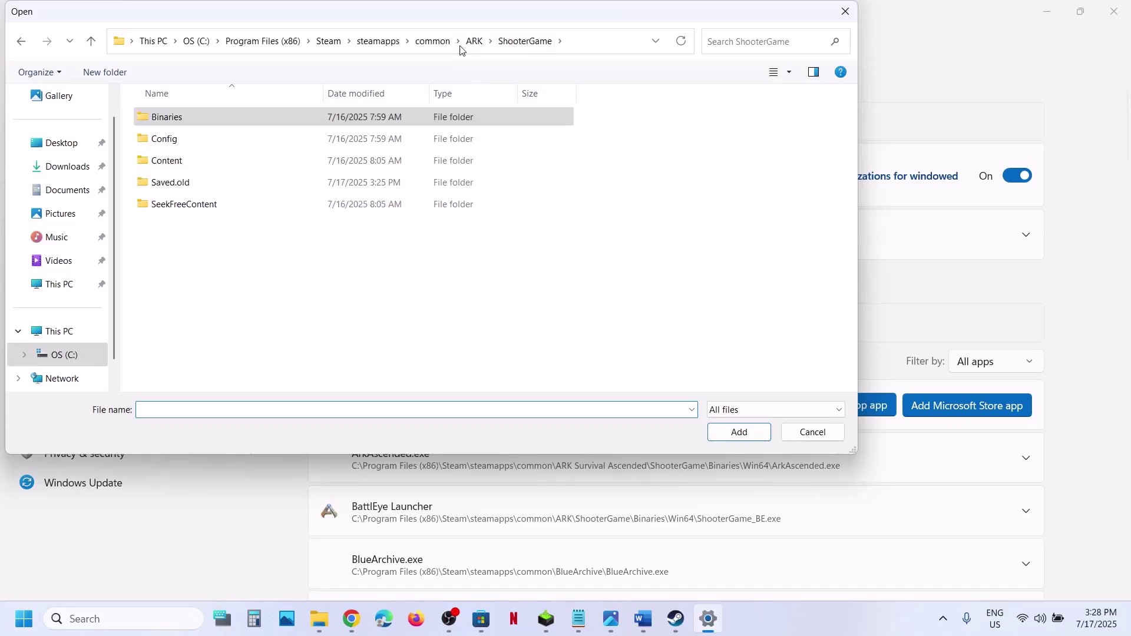
double_click(244, 127)
double_click(201, 126)
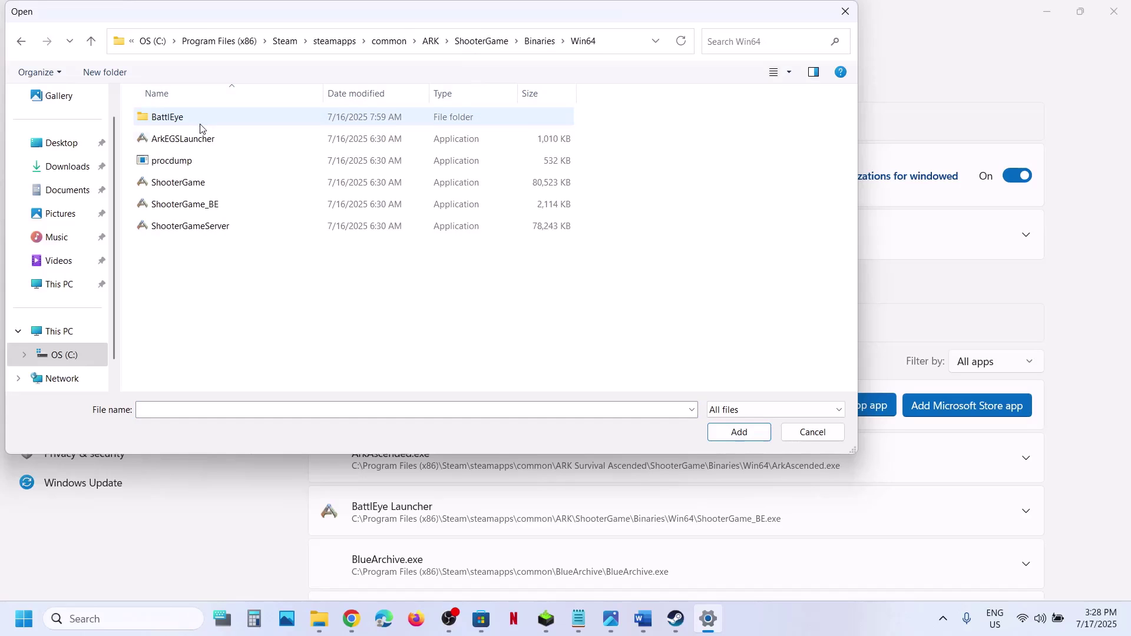
click(189, 183)
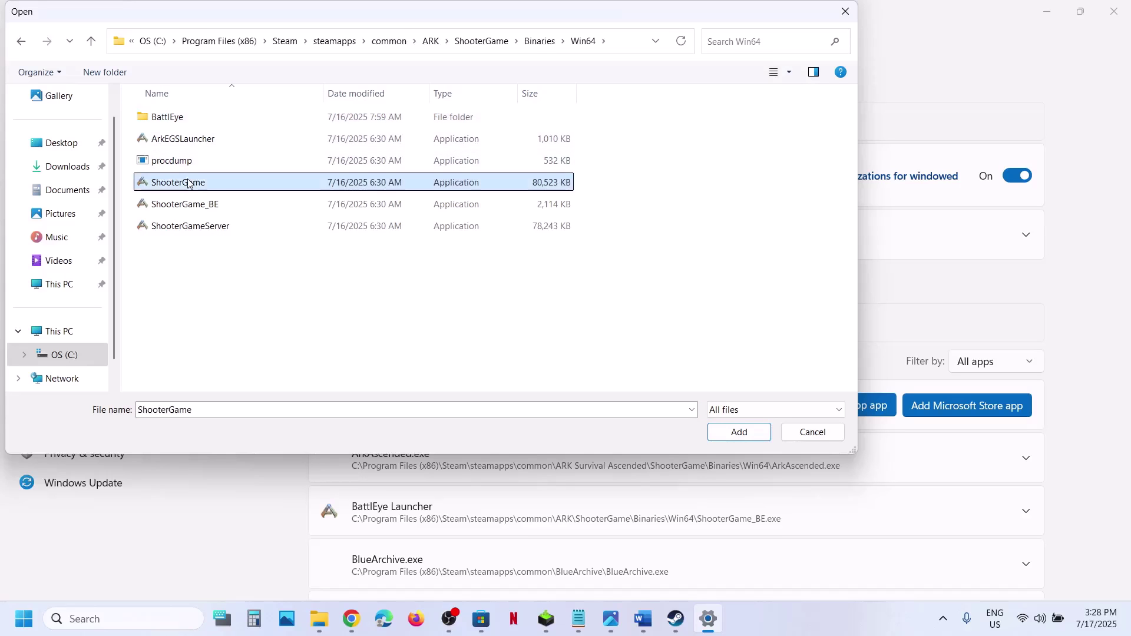
click(709, 436)
Set ShooterGame's GPU preference to High Performance (NVIDIA GeForce RTX 3050 Laptop GPU) and close Settings
scroll(517, 486, down, 12)
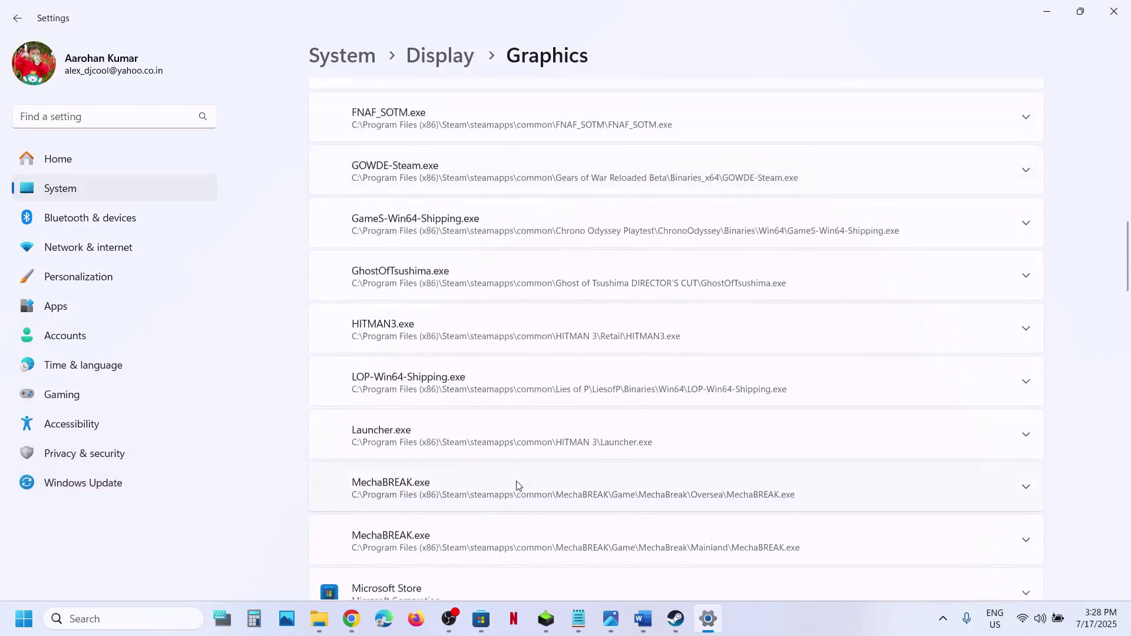
scroll(517, 485, down, 15)
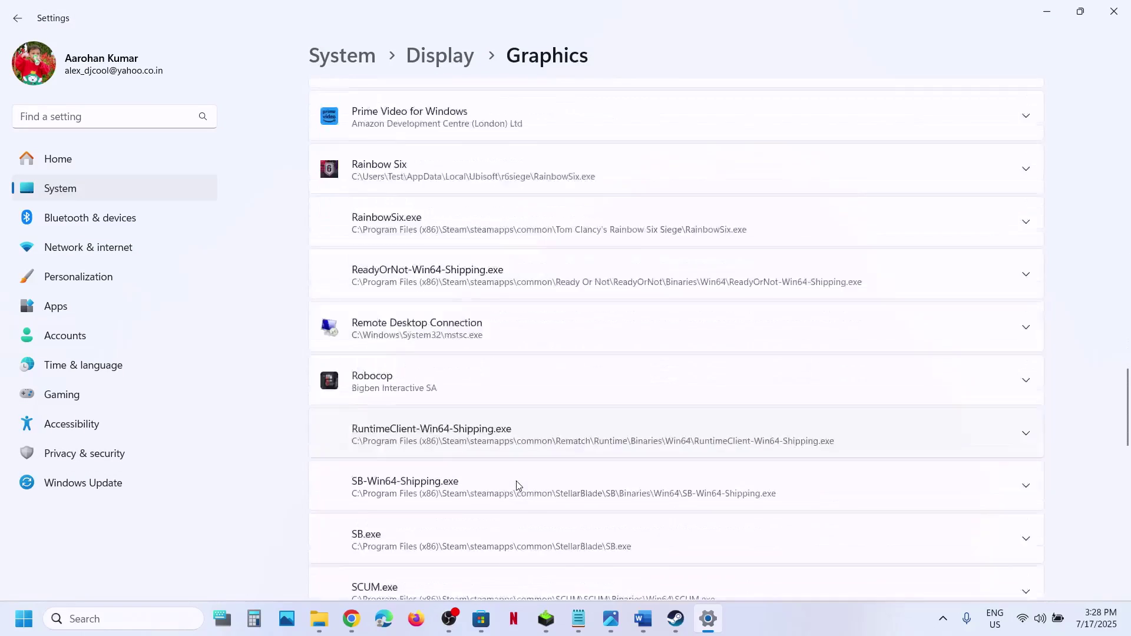
scroll(516, 485, down, 5)
click(489, 277)
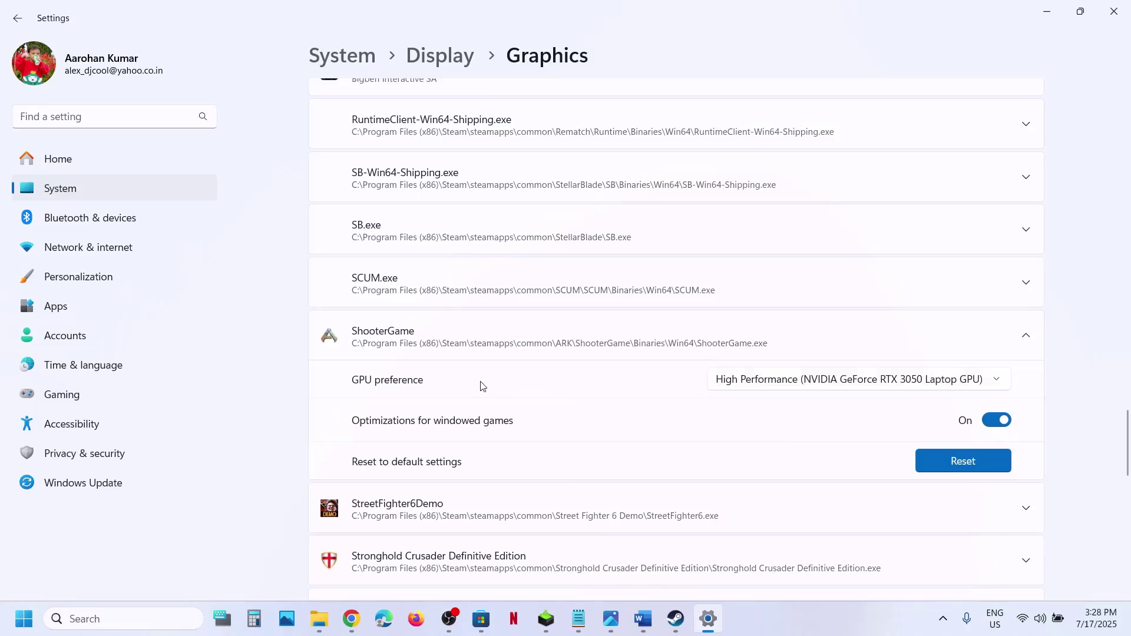
click(795, 379)
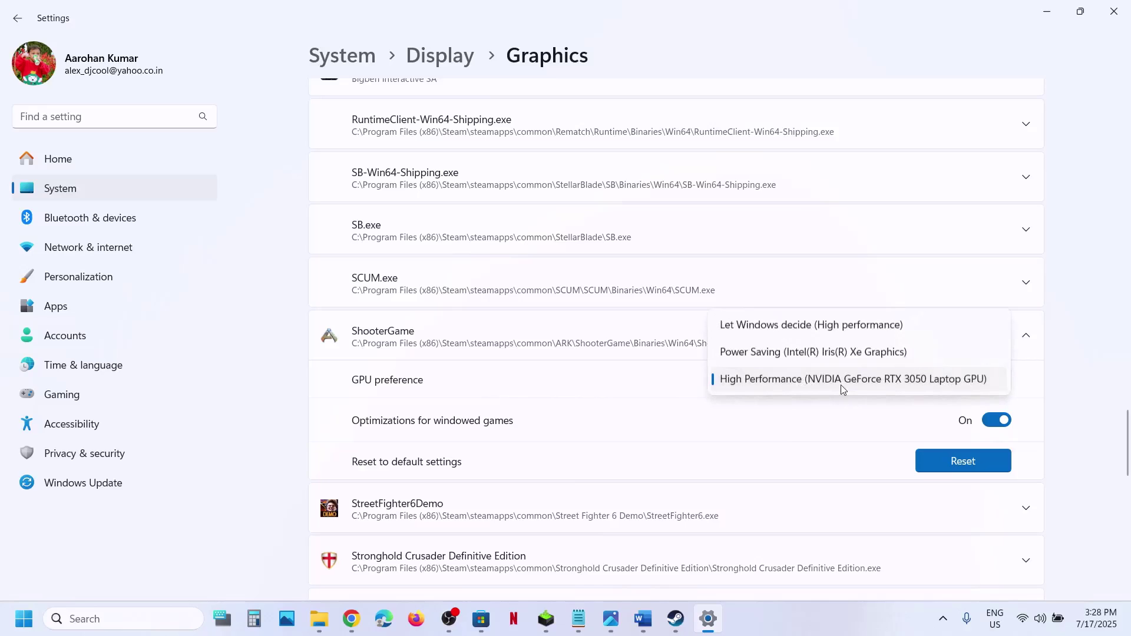
click(840, 384)
click(1119, 15)
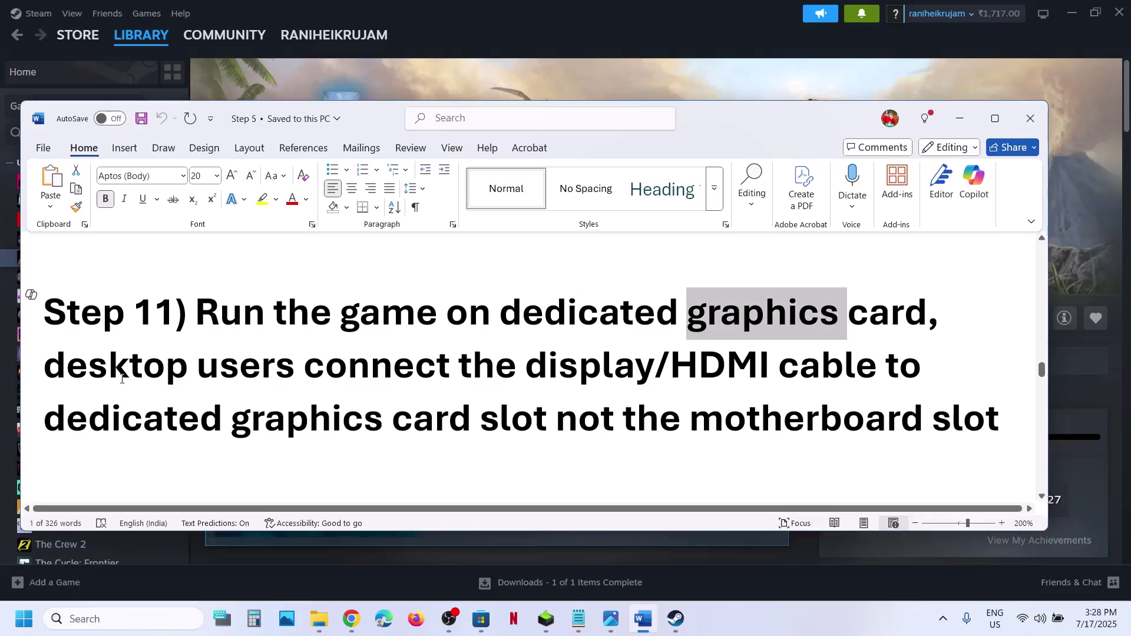
Highlight Step 11's advice on connecting the display cable to the dedicated graphics card, and go on to Step 12
drag(122, 379, 474, 420)
drag(624, 419, 958, 435)
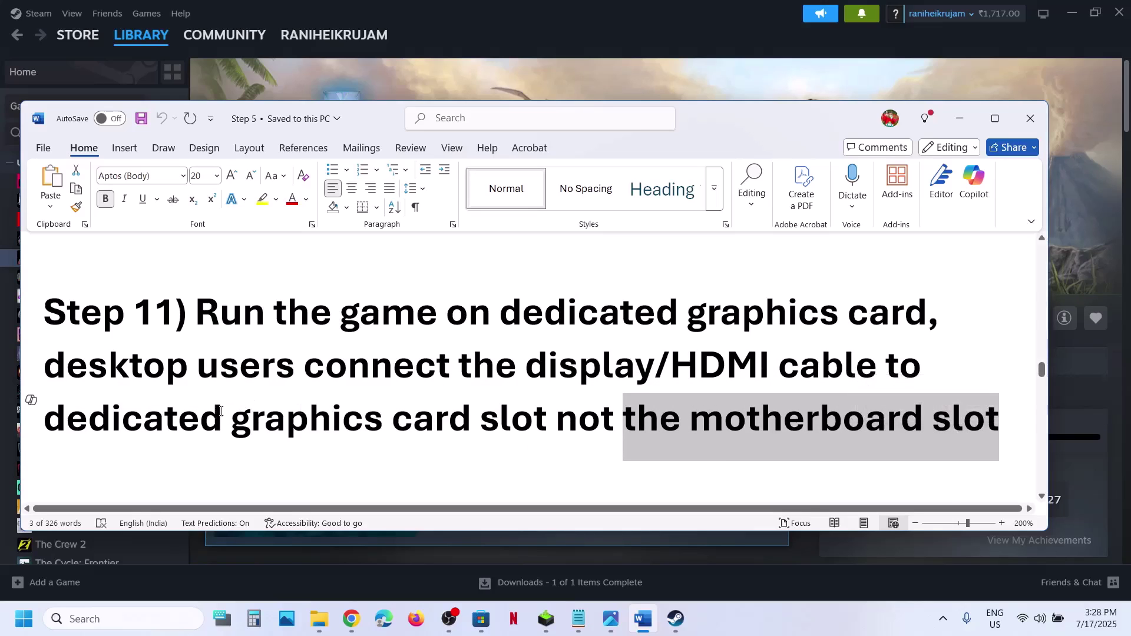
drag(150, 413, 327, 409)
scroll(328, 407, down, 3)
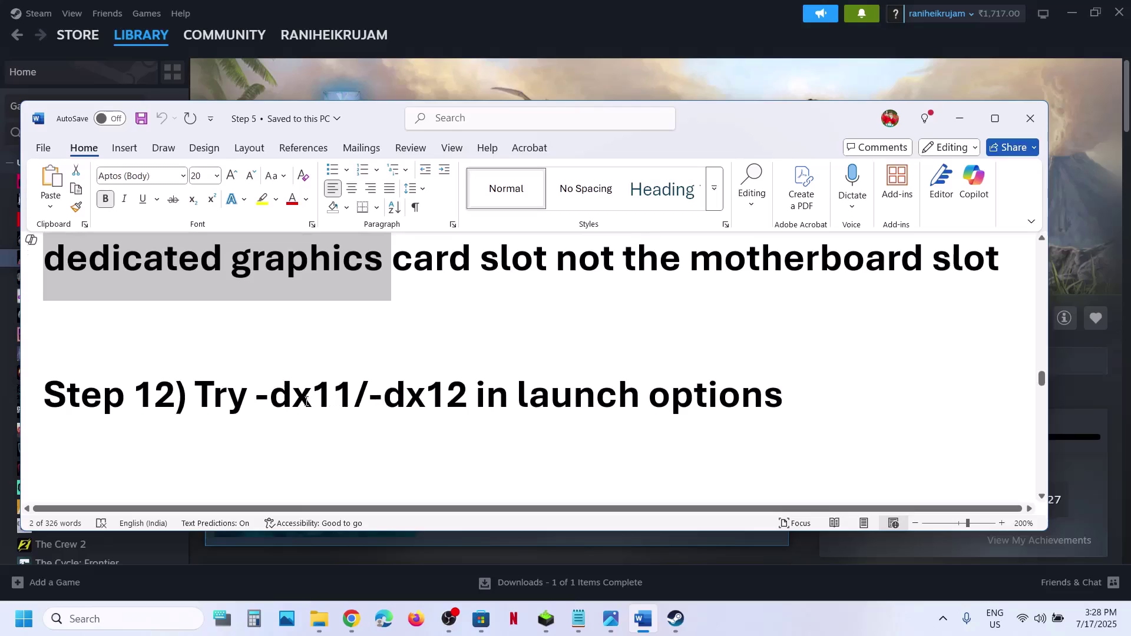
Switch to Steam, open ARK: Survival Evolved's properties and enter -dx11 as its launch option
click(565, 26)
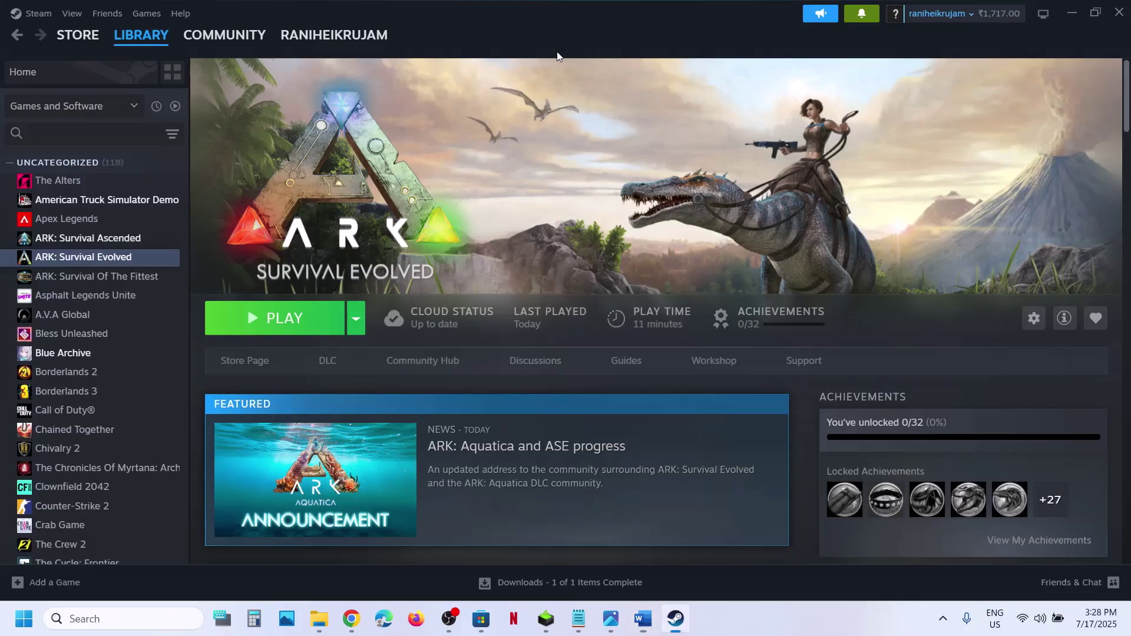
right_click(124, 258)
click(171, 365)
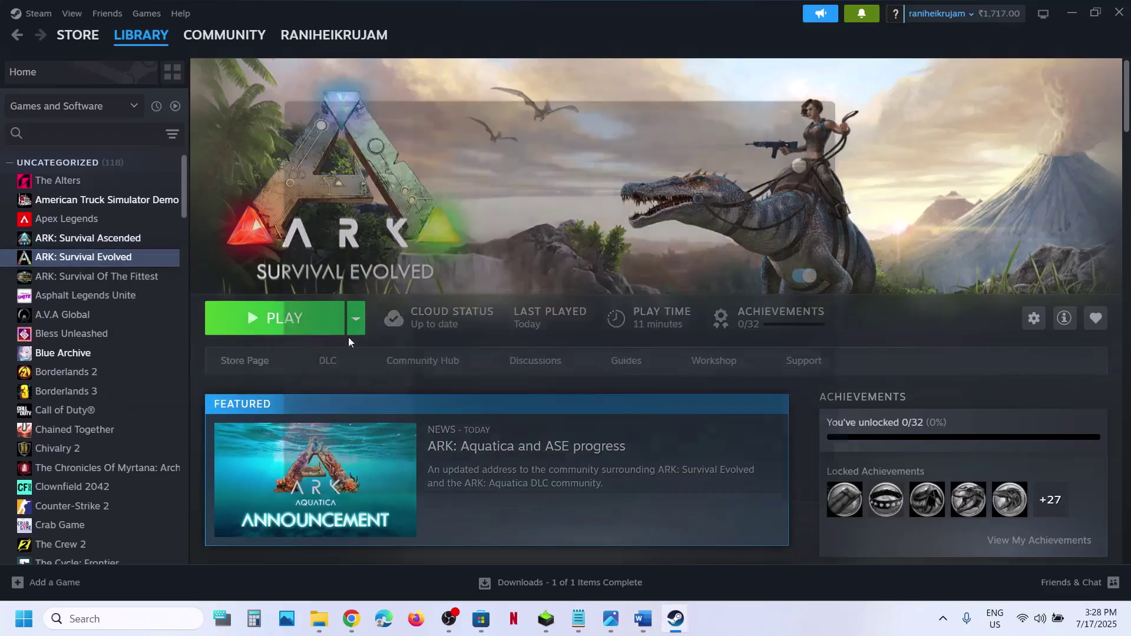
click(462, 431)
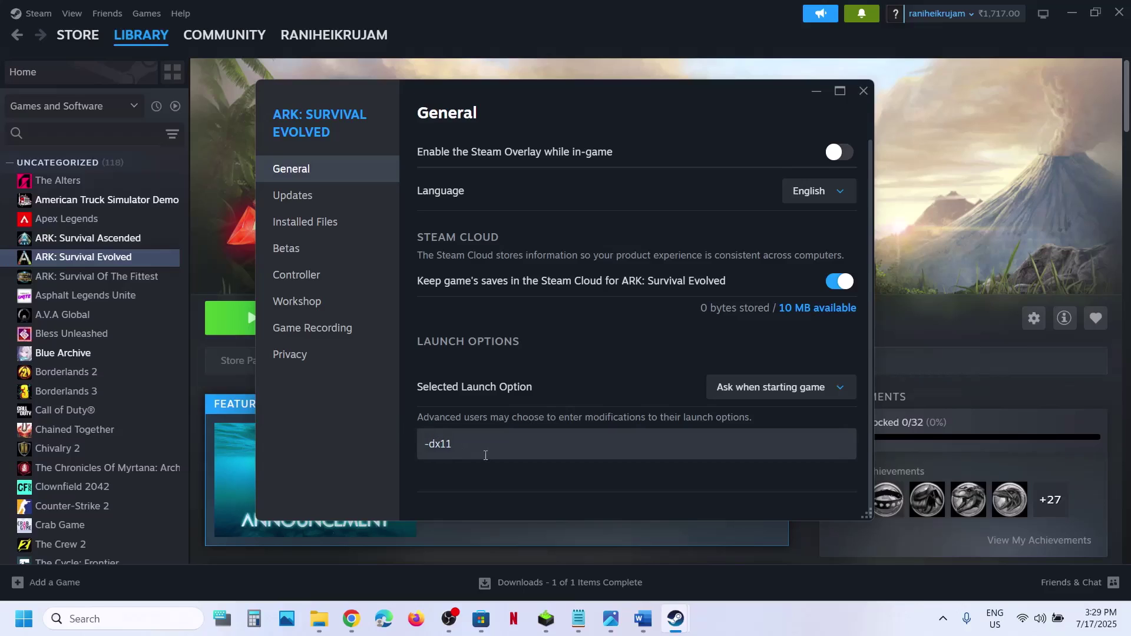
Replace ARK: Survival Evolved's launch option with -dx12
key(ctrl+a)
text(-dd)
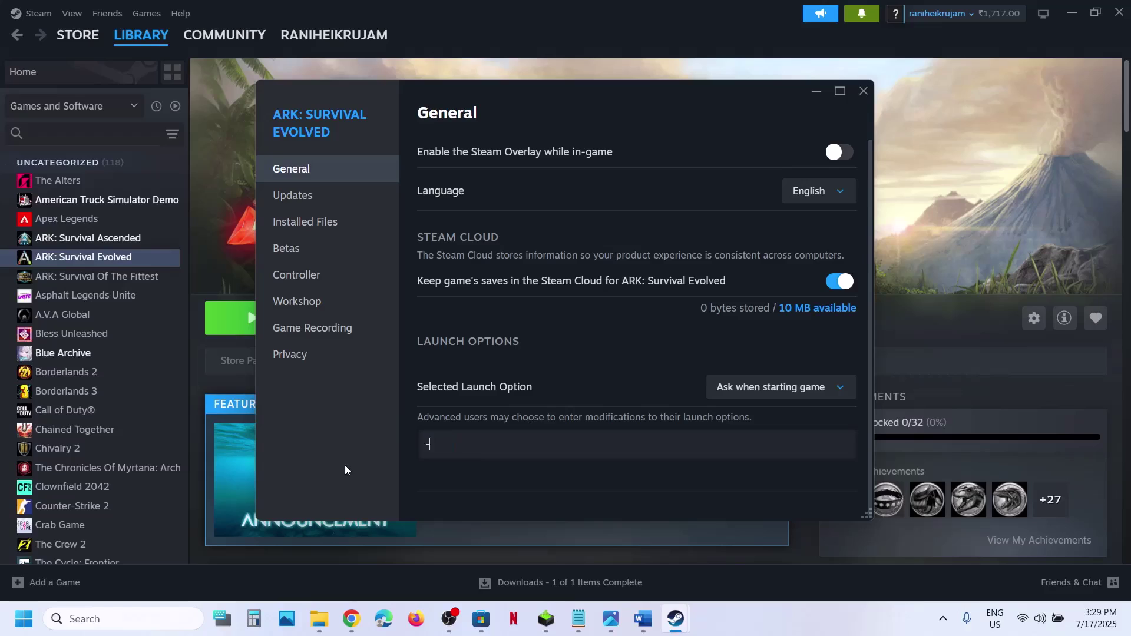
key(BackSpace)
text(x12)
Clear ARK: Survival Evolved's launch options and close its properties
key(ctrl+a)
key(BackSpace)
click(367, 450)
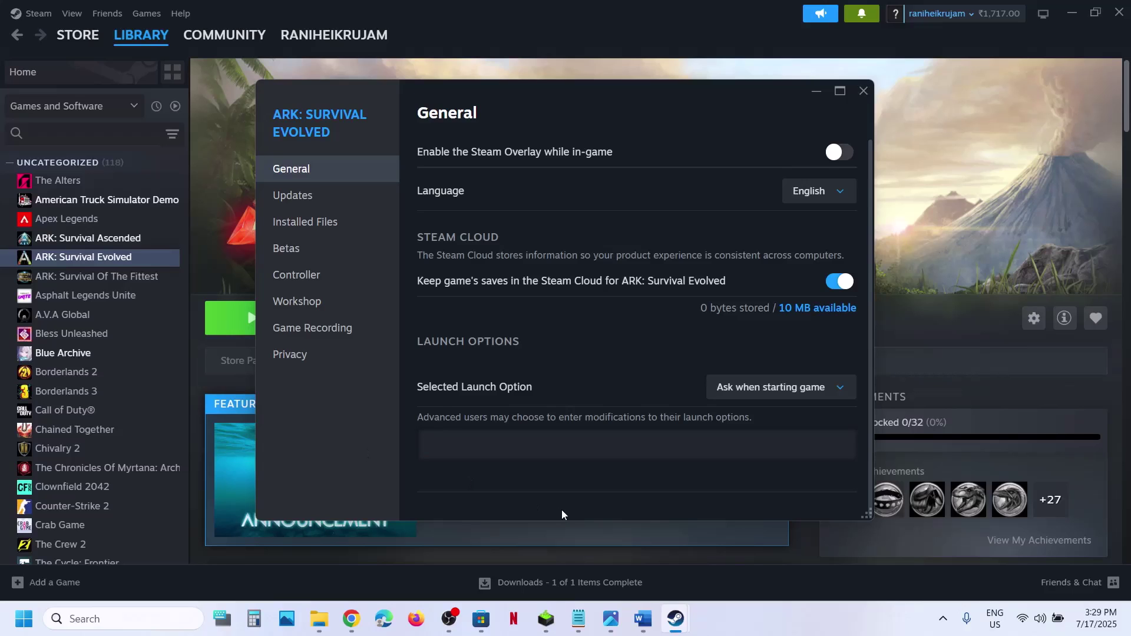
click(865, 84)
Switch to the Word document and highlight Step 13's advice on unplugging devices, disconnecting controllers and disabling the Steam overlay
click(643, 619)
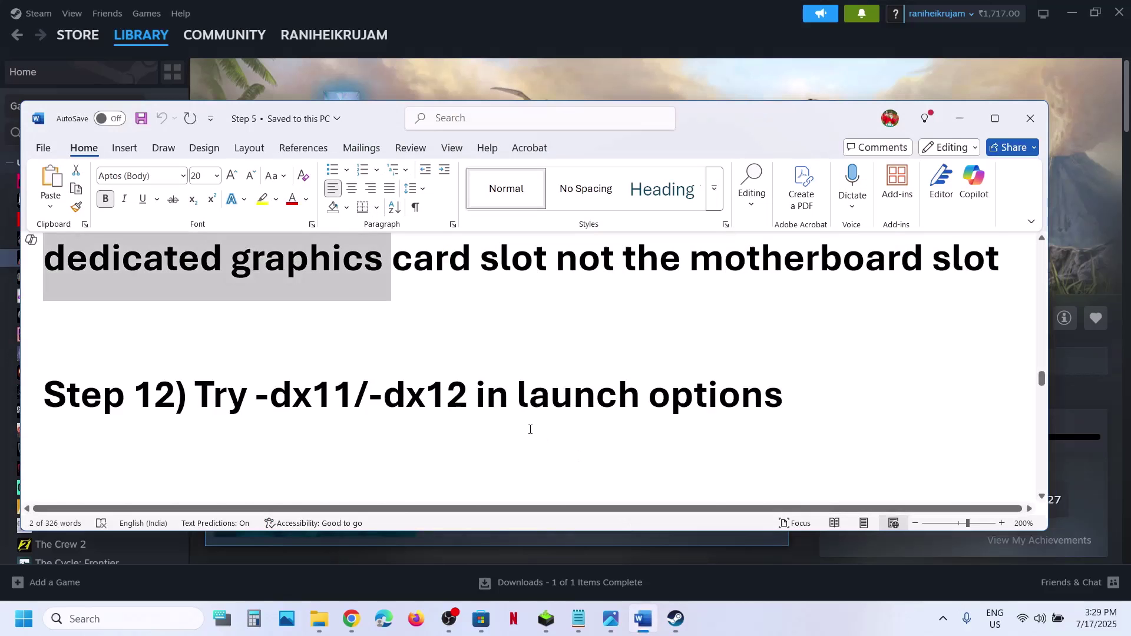
scroll(529, 429, down, 3)
scroll(530, 429, down, 1)
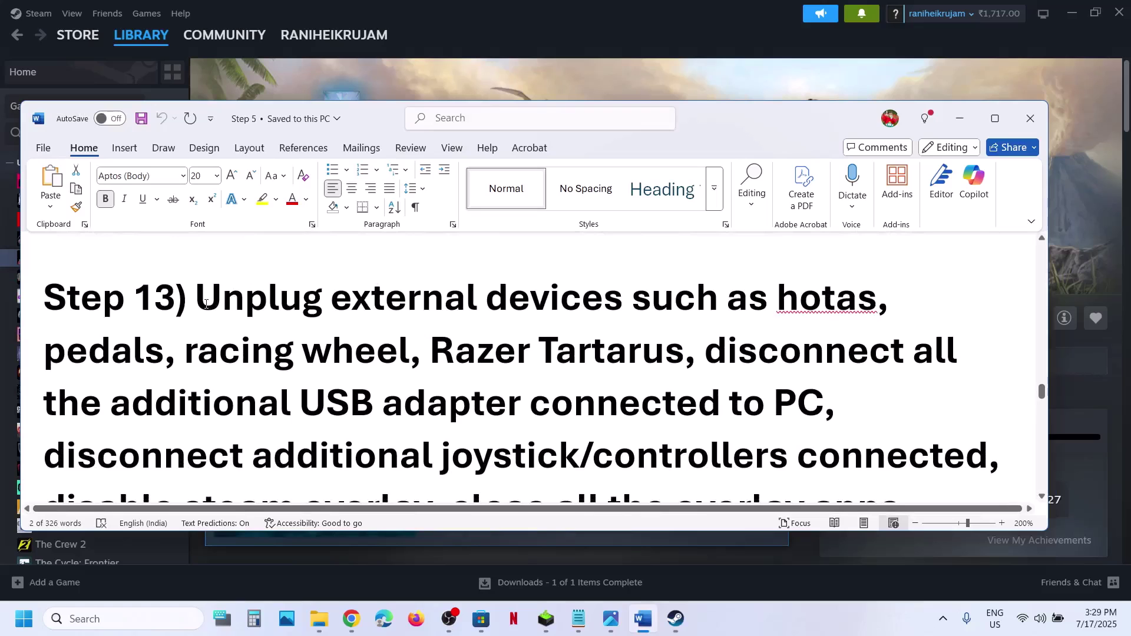
drag(205, 304, 769, 407)
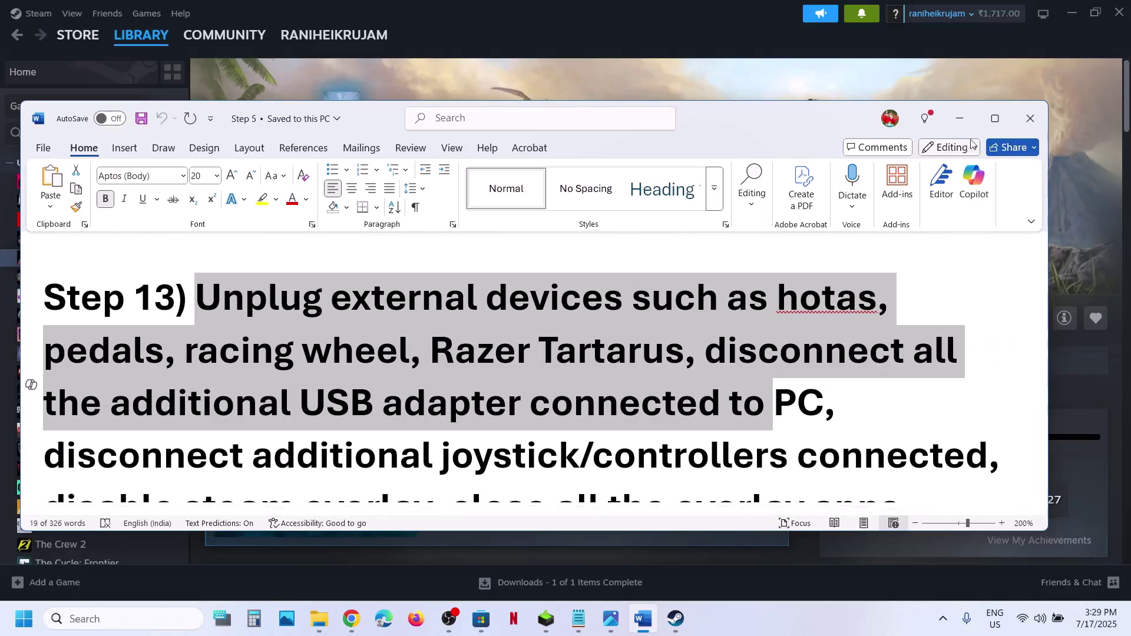
click(995, 118)
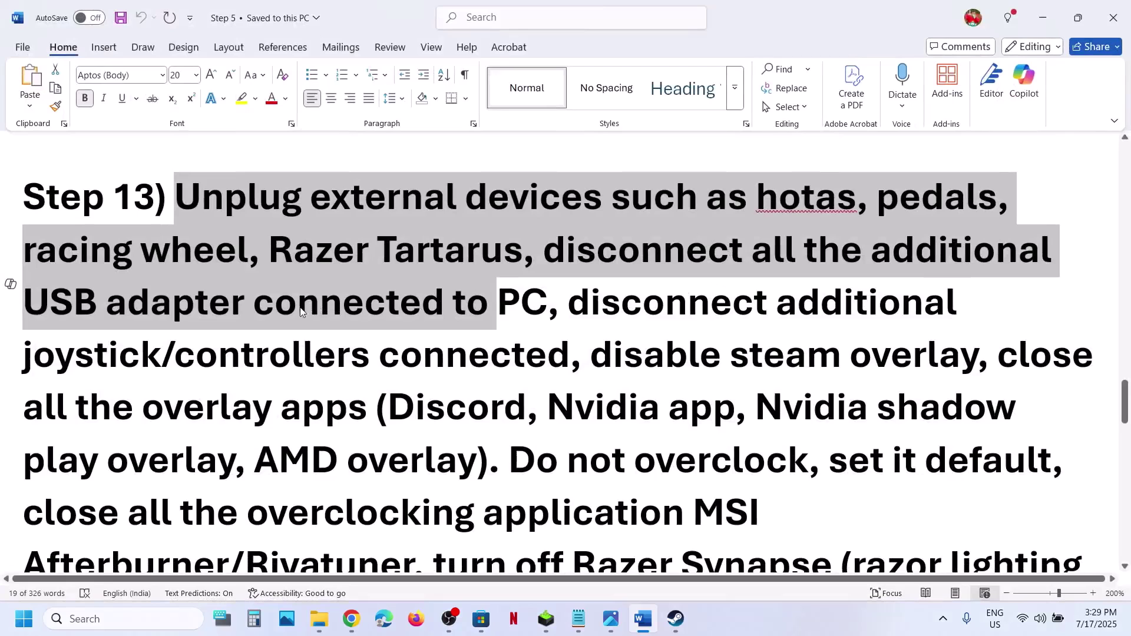
drag(576, 306, 565, 371)
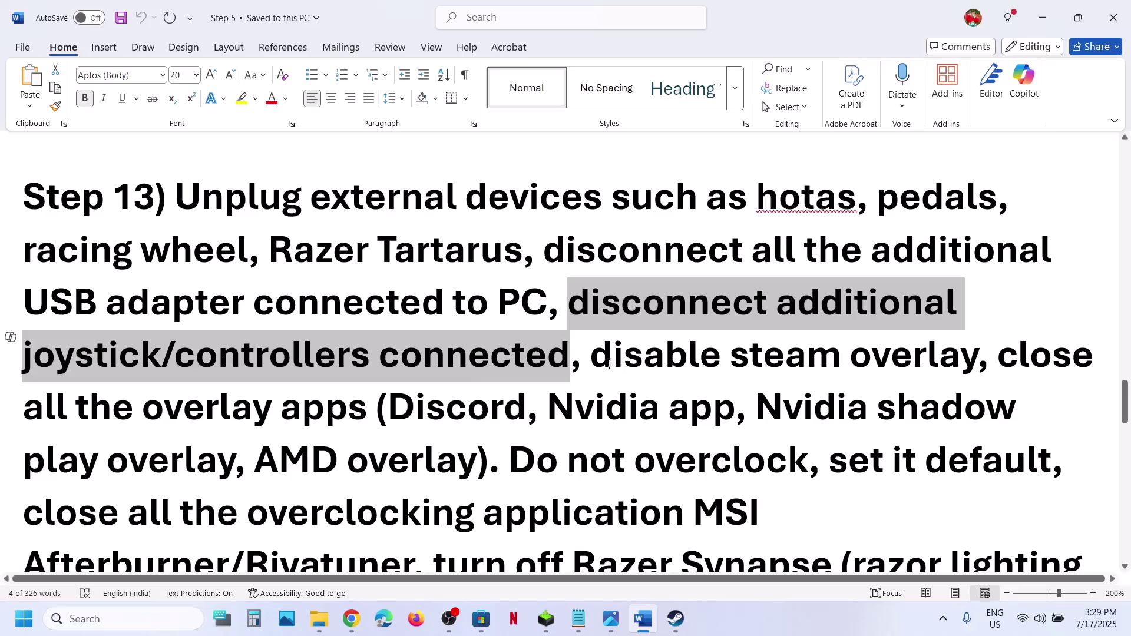
drag(598, 362, 975, 361)
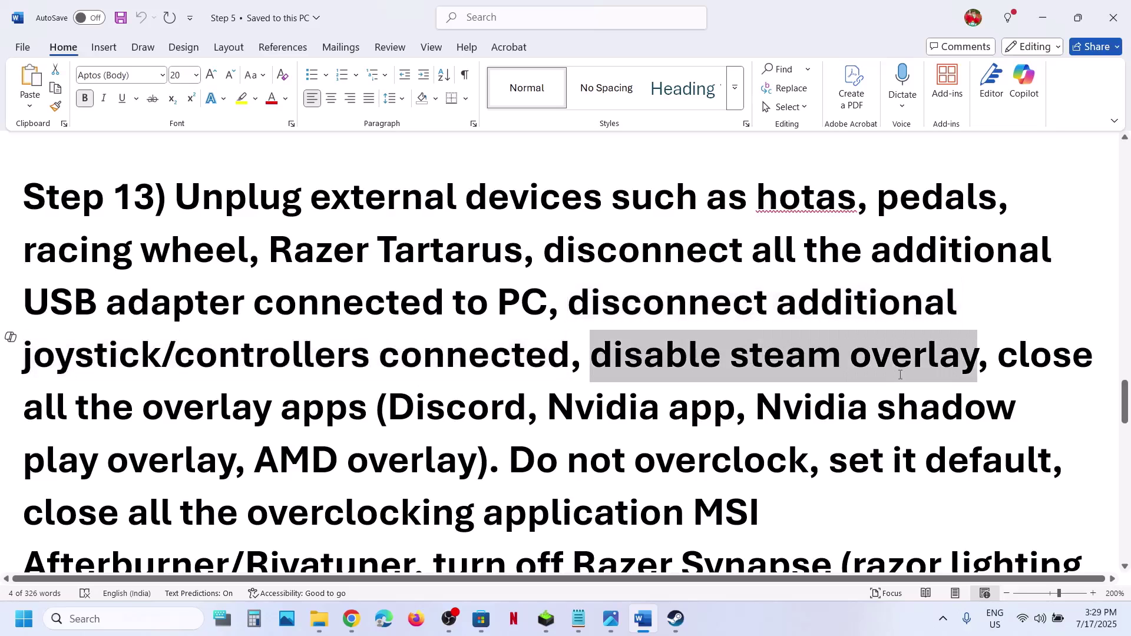
Switch to Steam, disable the Steam Overlay while in-game for ARK: Survival Evolved, and close its properties
click(675, 620)
right_click(136, 258)
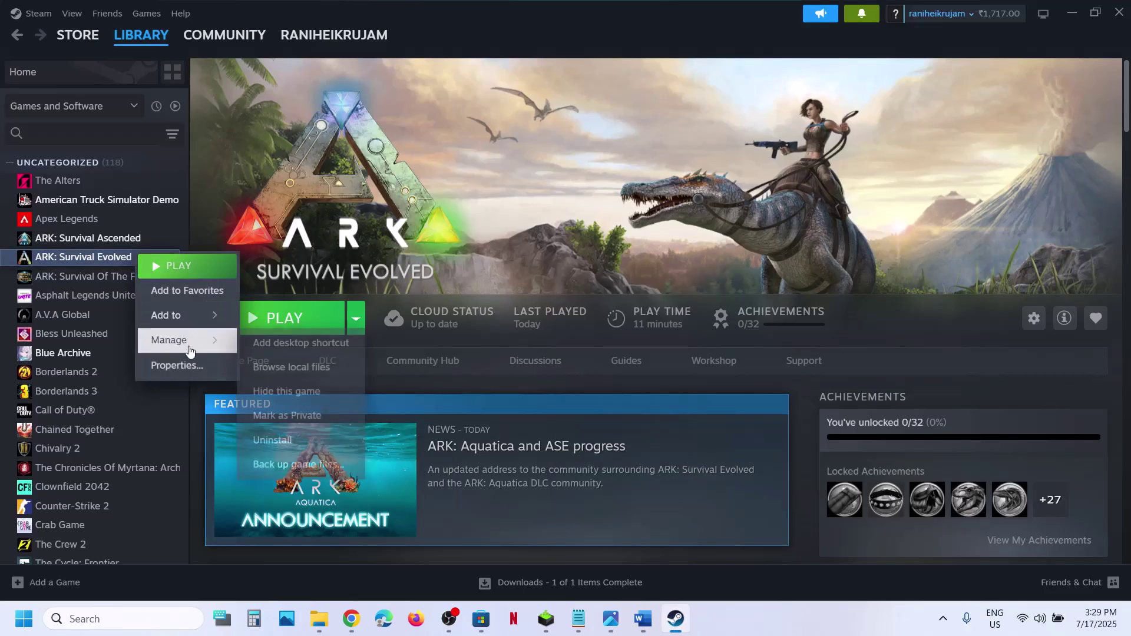
click(177, 366)
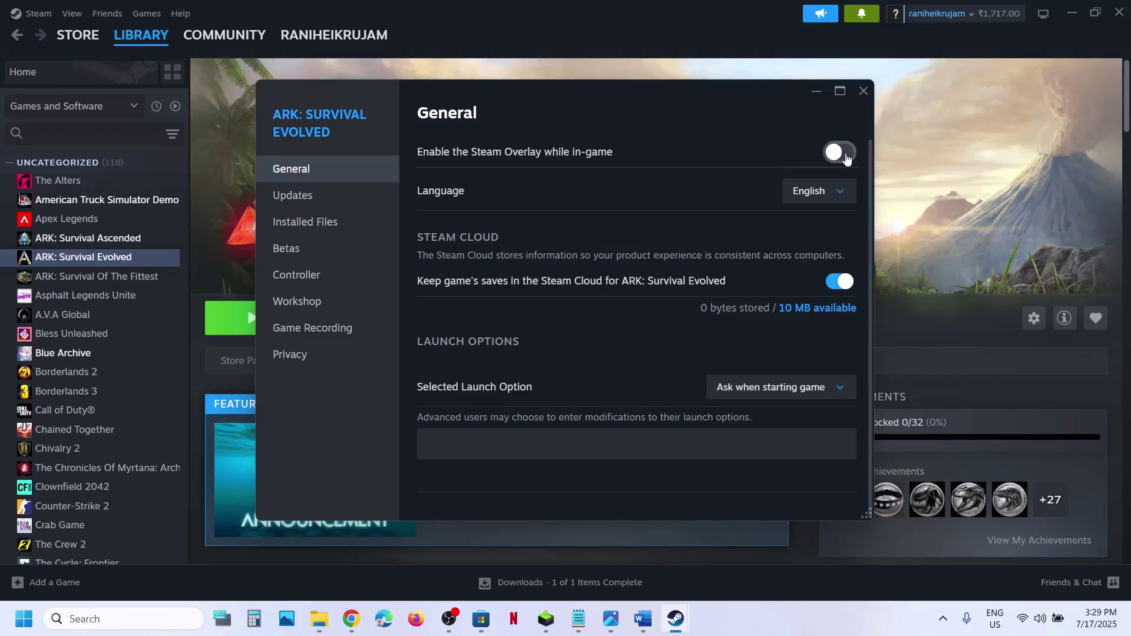
click(865, 94)
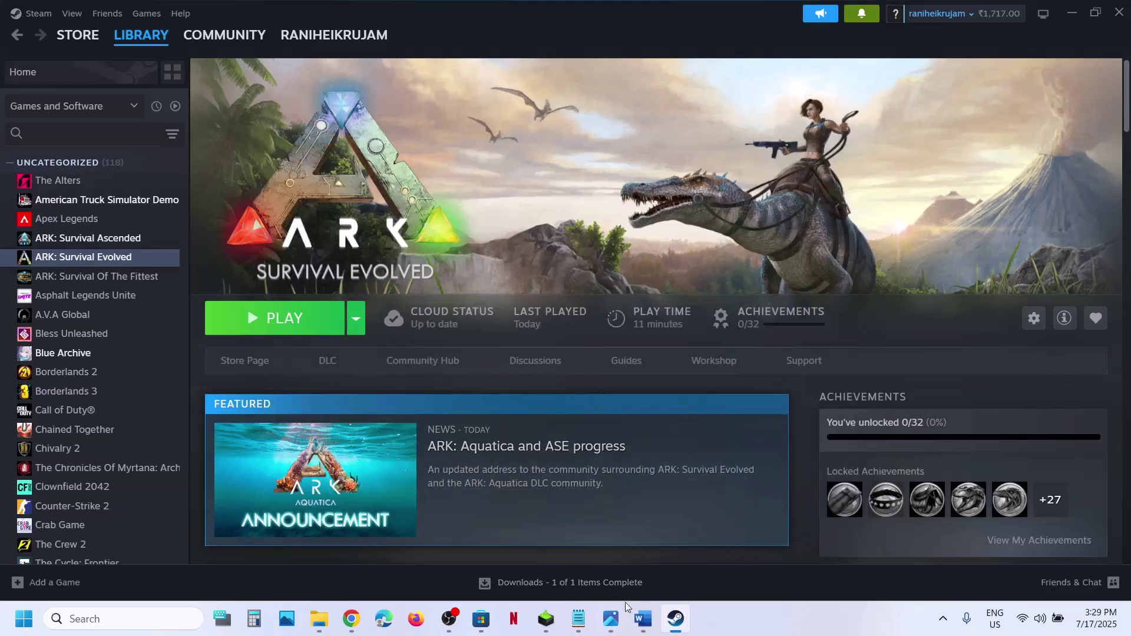
Switch to the Word document and highlight Step 13's advice on closing overlay apps, including Discord and the Nvidia app
click(643, 619)
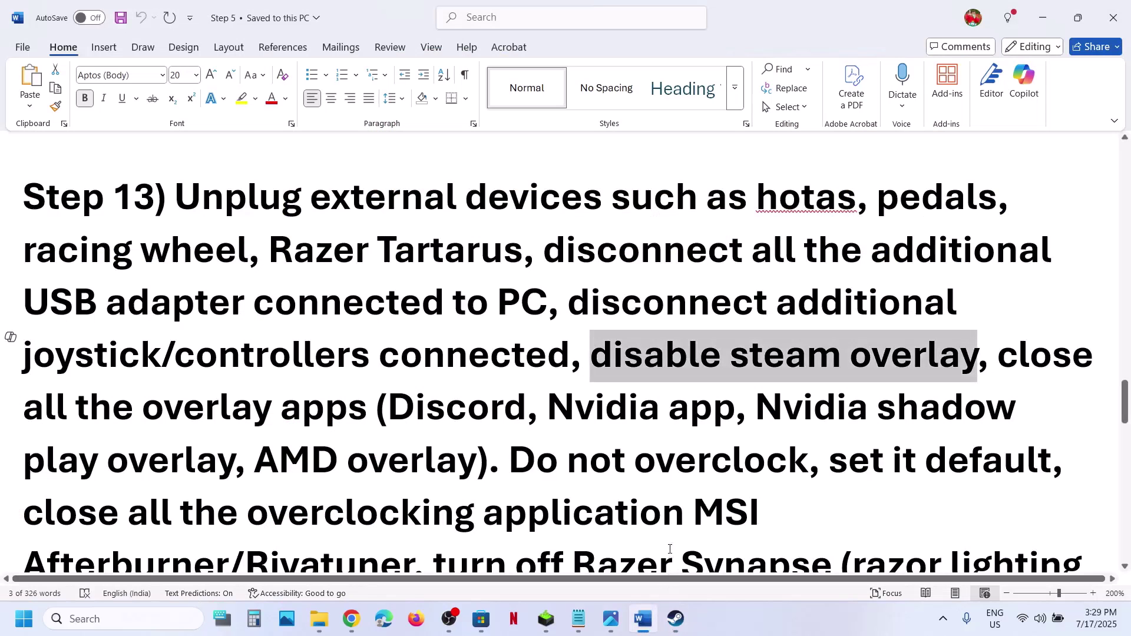
double_click(482, 428)
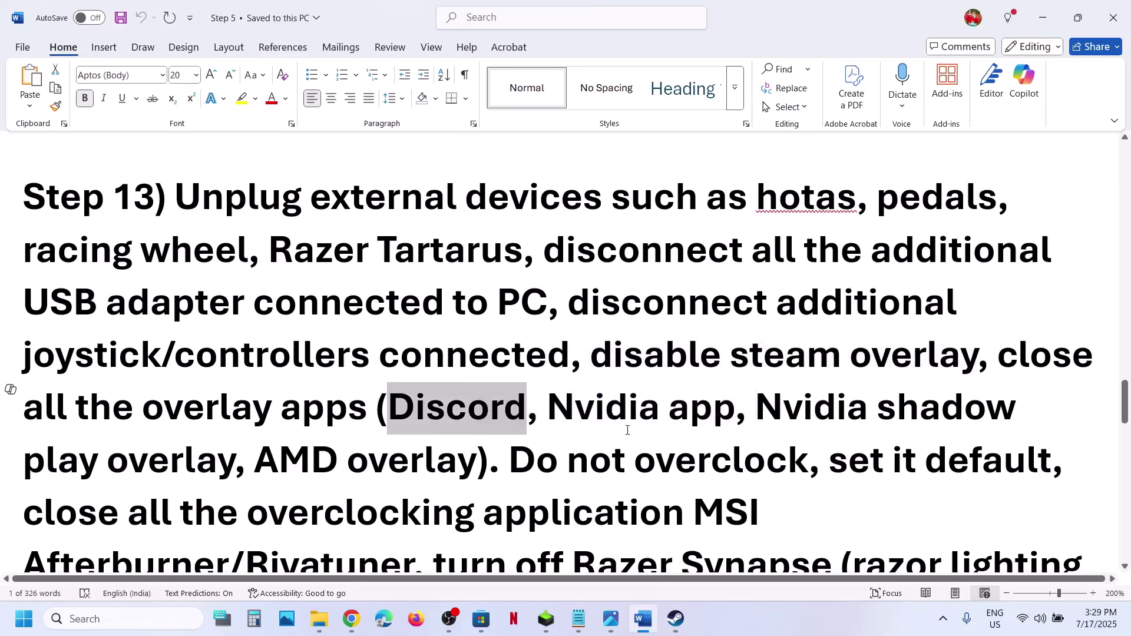
drag(552, 404, 750, 412)
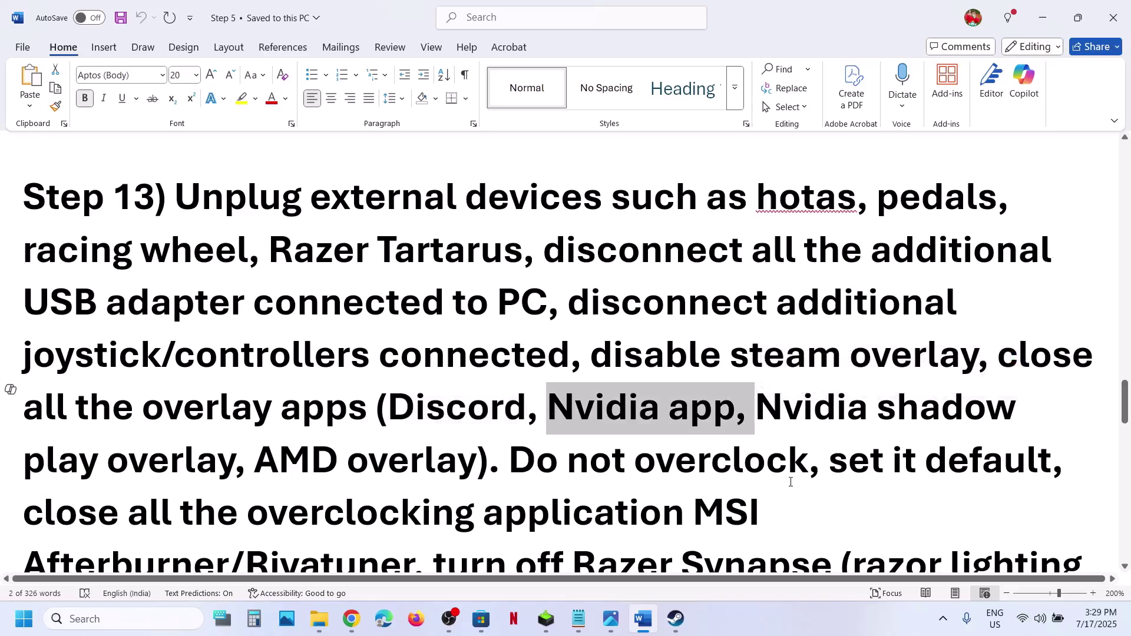
drag(990, 353, 368, 412)
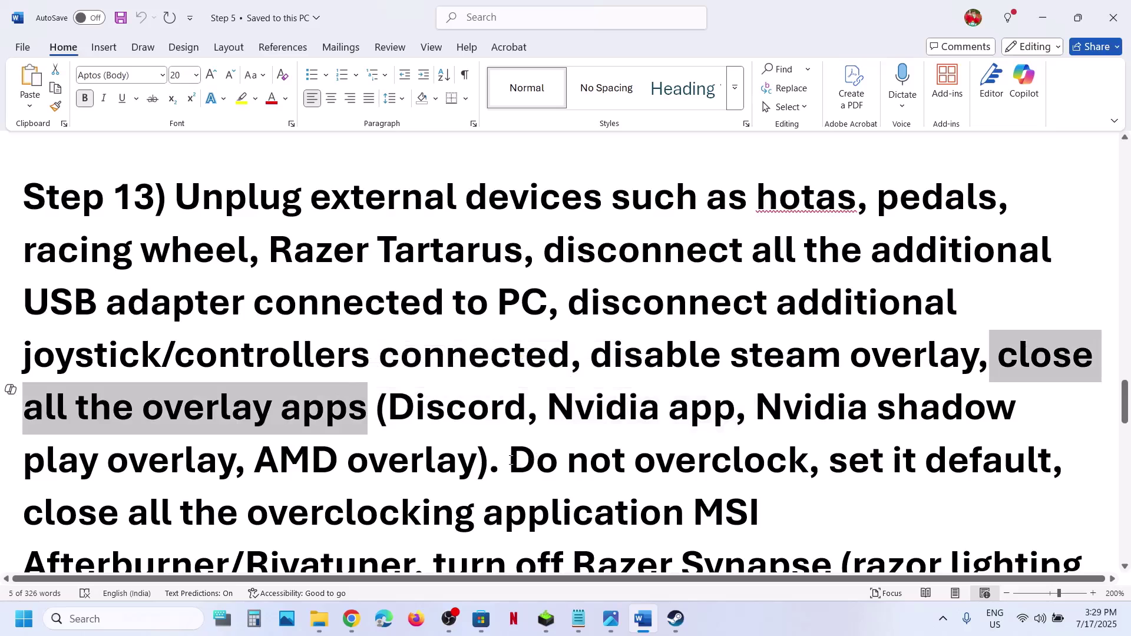
Highlight Step 13's advice not to overclock and to set it default
drag(511, 461, 808, 460)
scroll(855, 321, down, 2)
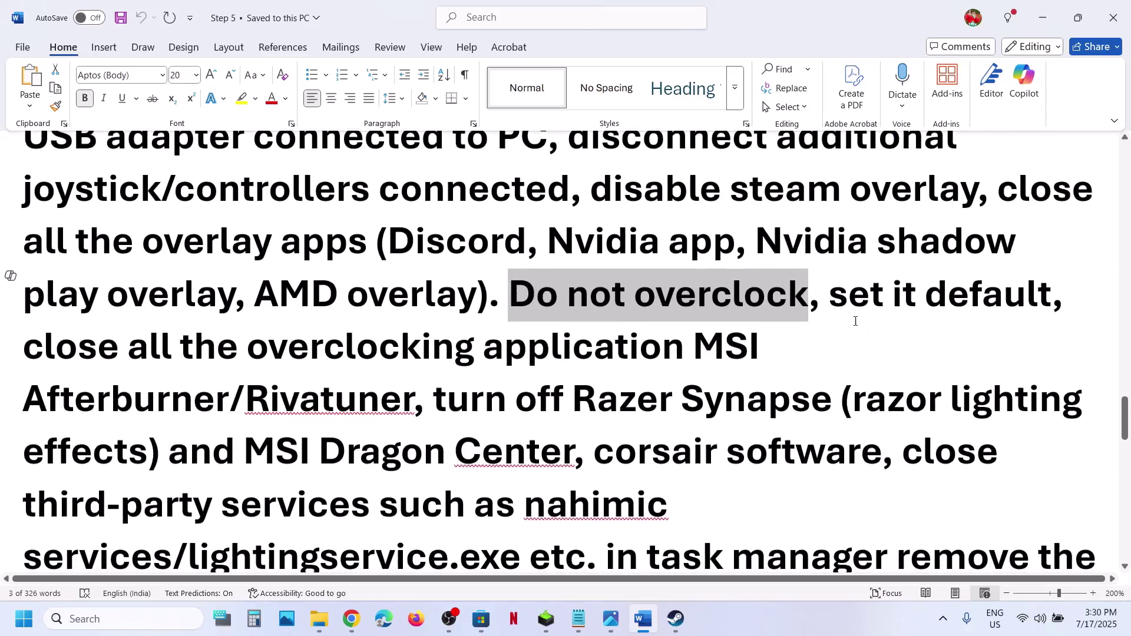
drag(843, 304, 1050, 304)
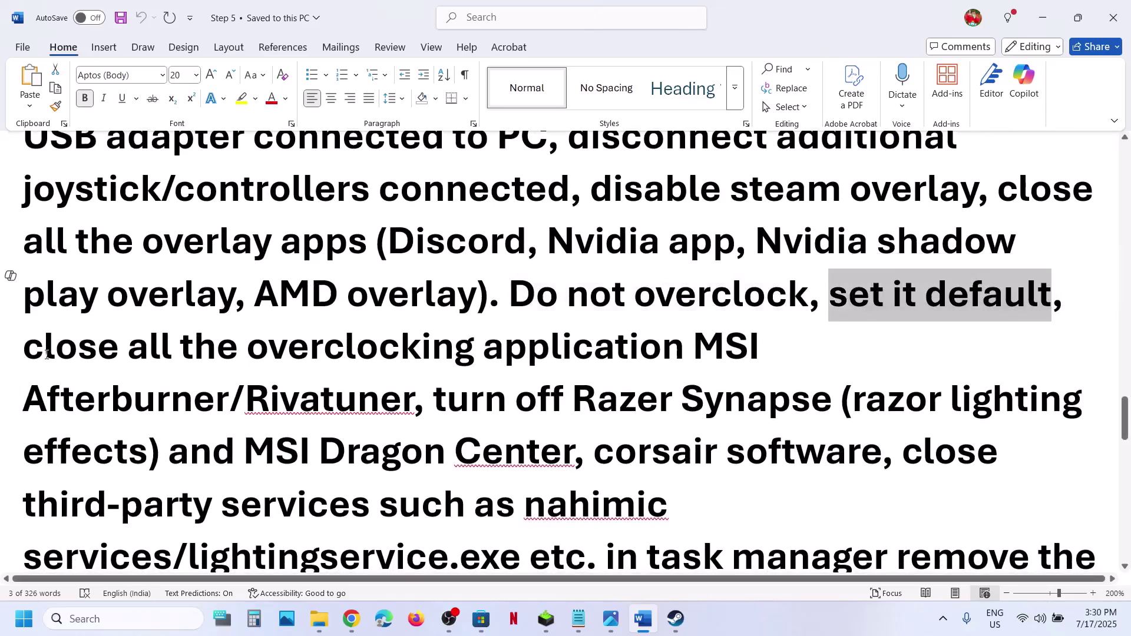
Highlight Step 13's advice on turning off Razer Synapse, MSI Dragon Center, Corsair software and third-party services, and on removing the undervolt
drag(46, 354, 849, 551)
scroll(837, 531, down, 3)
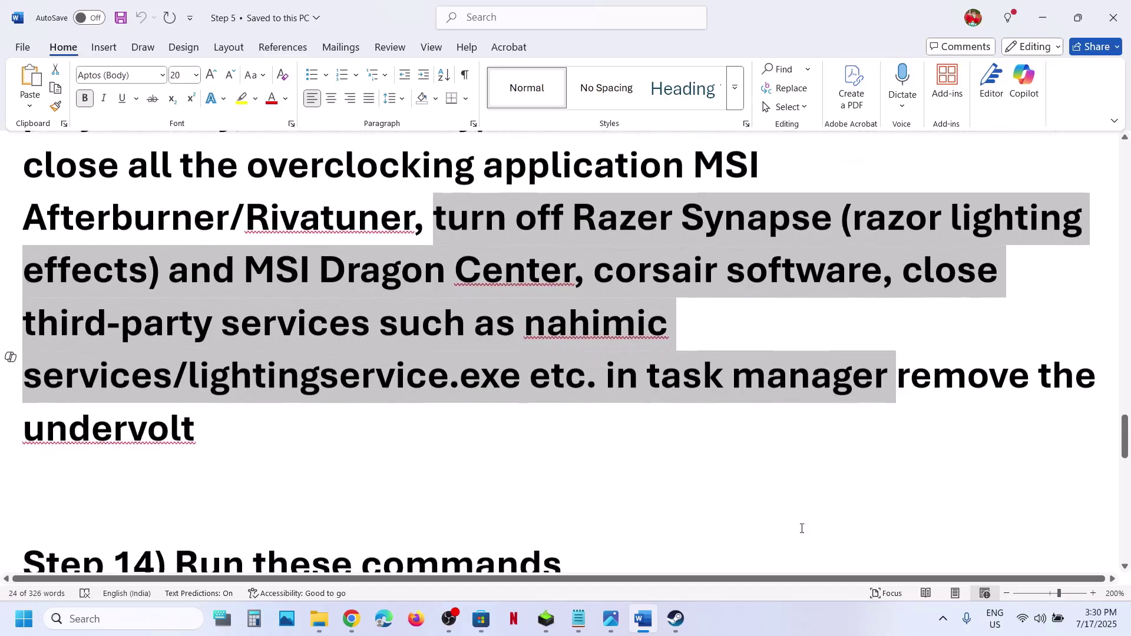
click(907, 372)
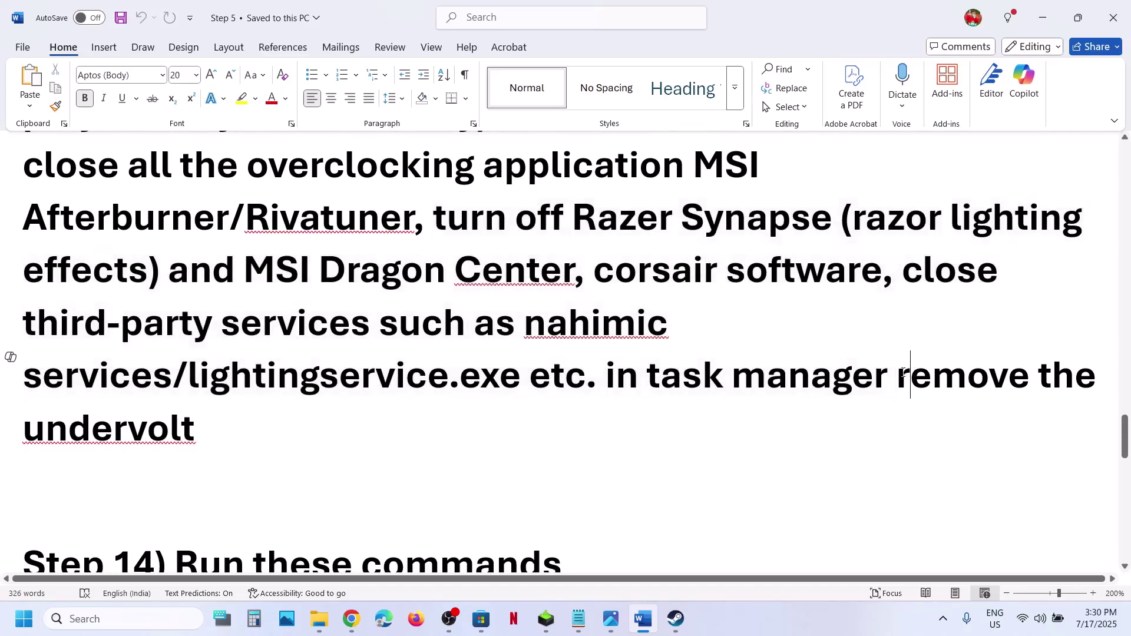
drag(901, 372, 285, 432)
click(288, 434)
Go to Step 14's ipconfig commands in the document and search Windows for cmd
scroll(288, 434, down, 5)
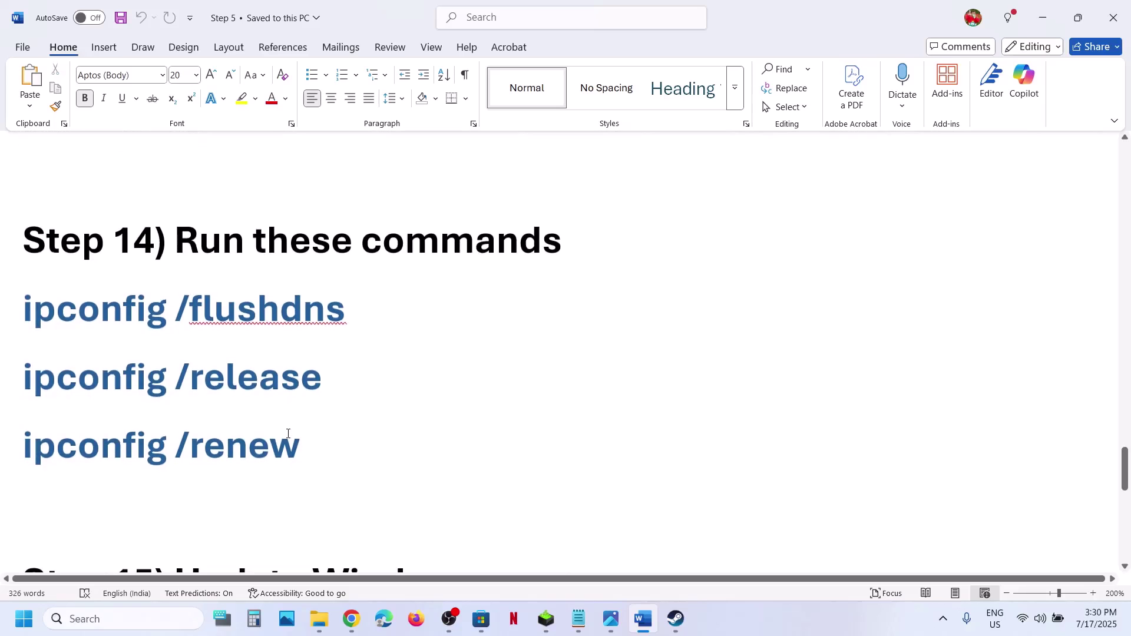
click(156, 628)
text(cmd)
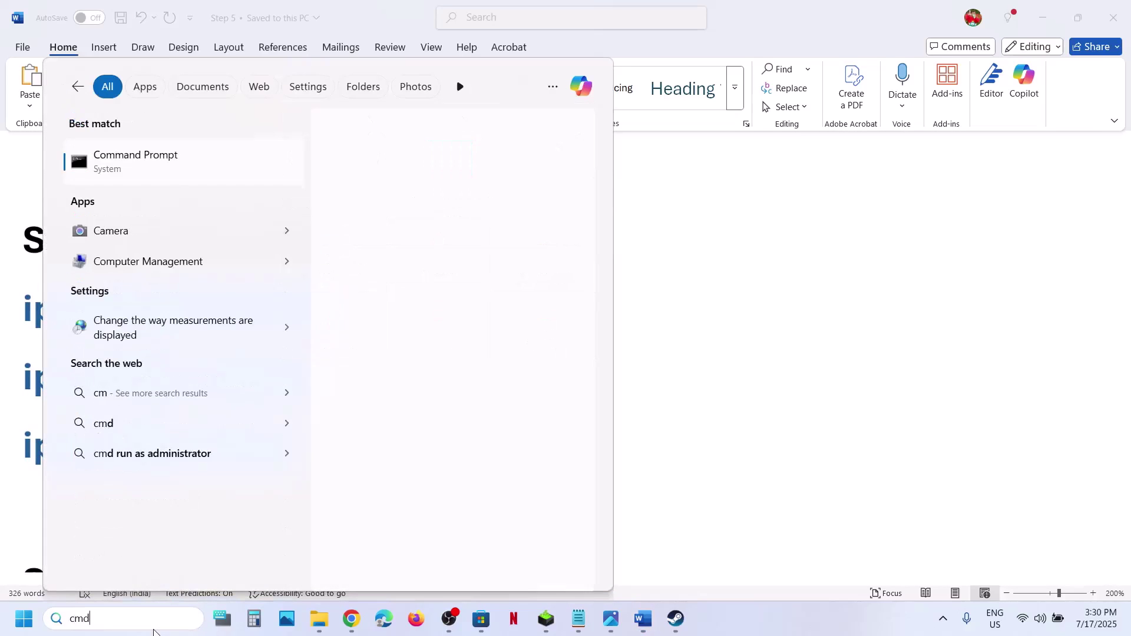